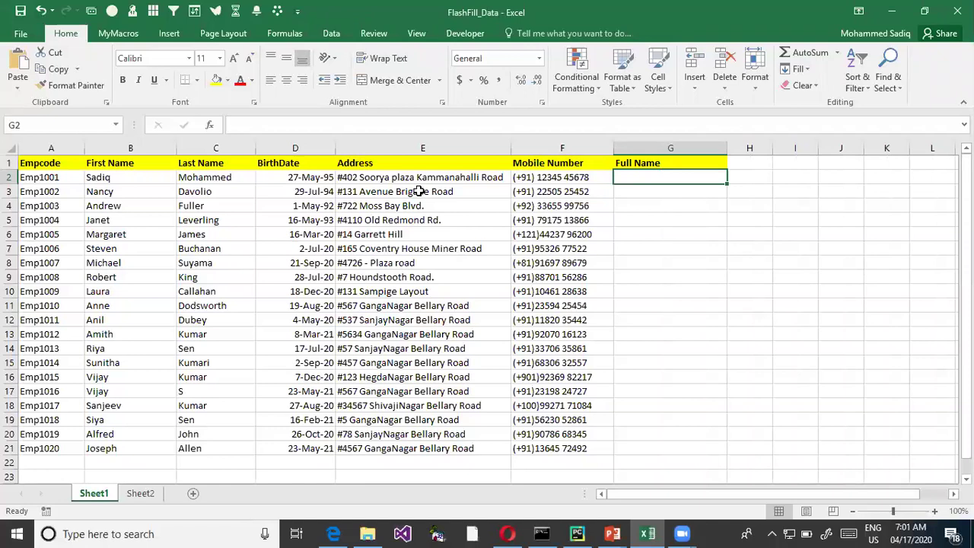
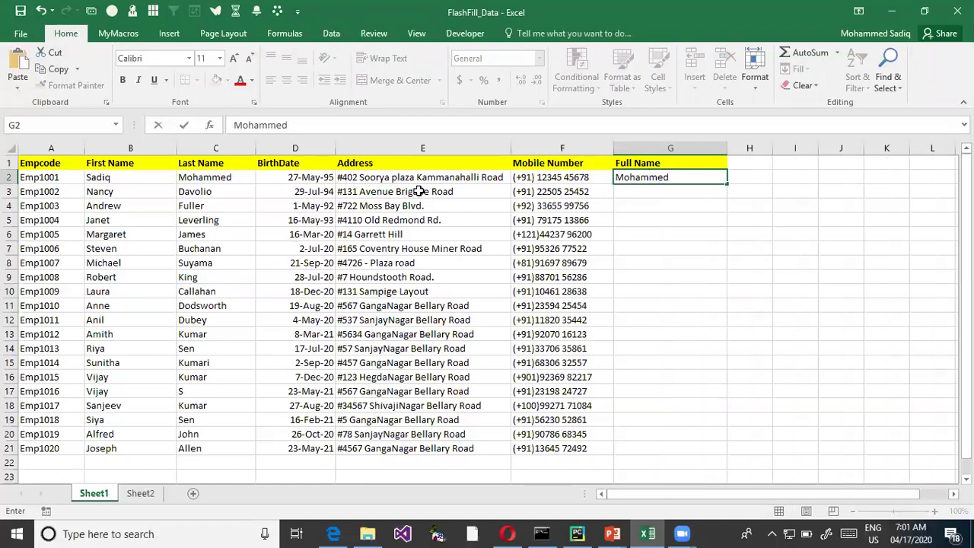
- Enter the first employee's full name in G2 as an example and Flash Fill G2:G21 with Ctrl+E
key(Return)
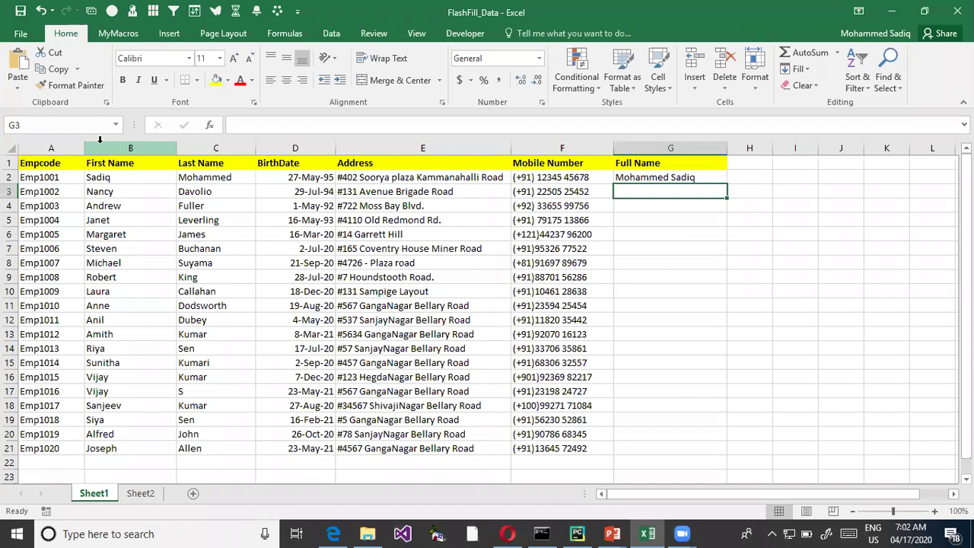
drag(645, 176, 636, 444)
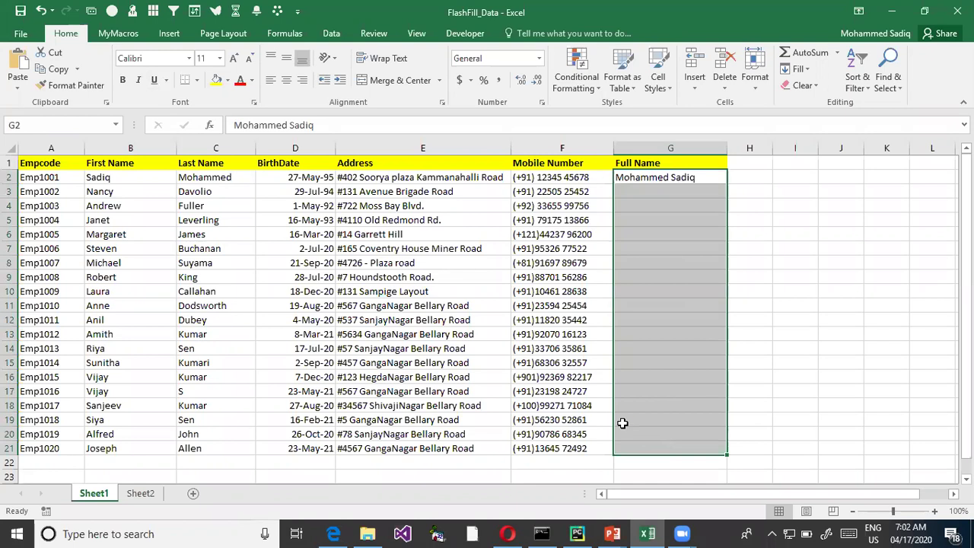
key(ctrl+e)
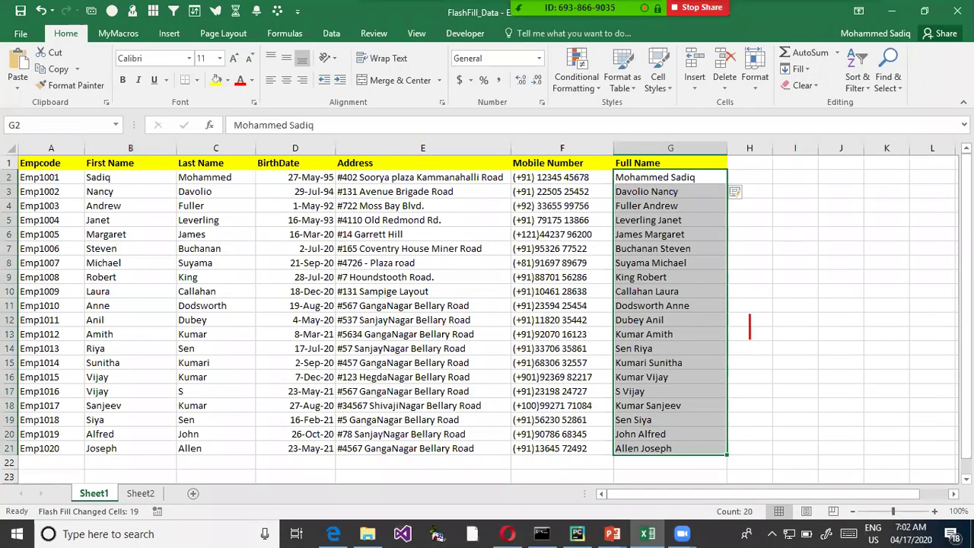
- Annotate the filled Full Name column with a 'Ctrl + E' note, arrow and outlines, then clear them
text(Ctrl)
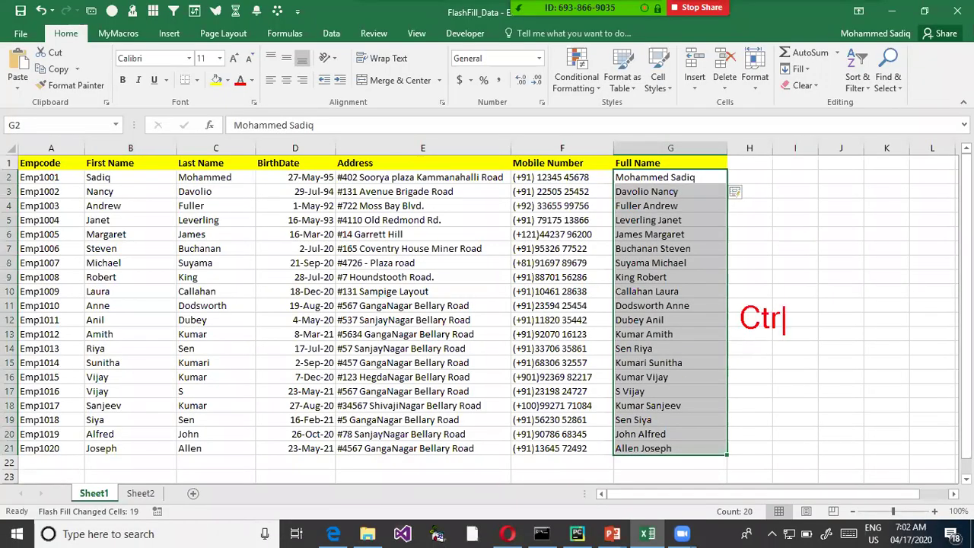
text( + E)
drag(701, 431, 701, 207)
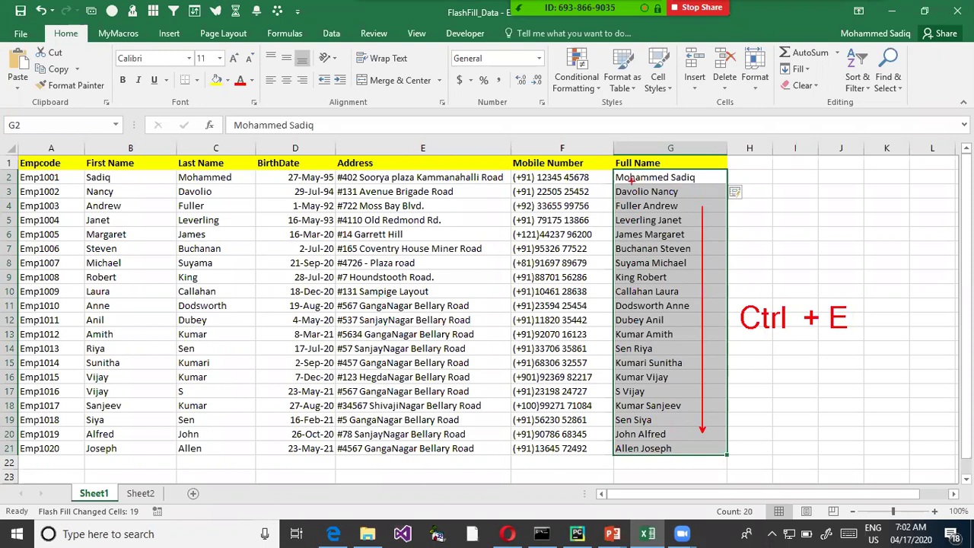
drag(620, 183, 725, 476)
key(ctrl+z)
drag(614, 179, 732, 451)
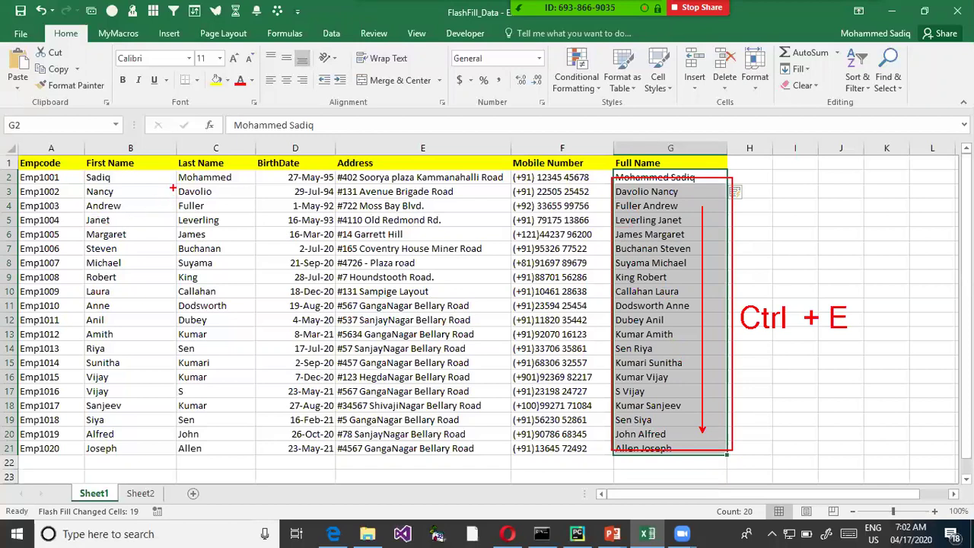
drag(175, 185, 237, 201)
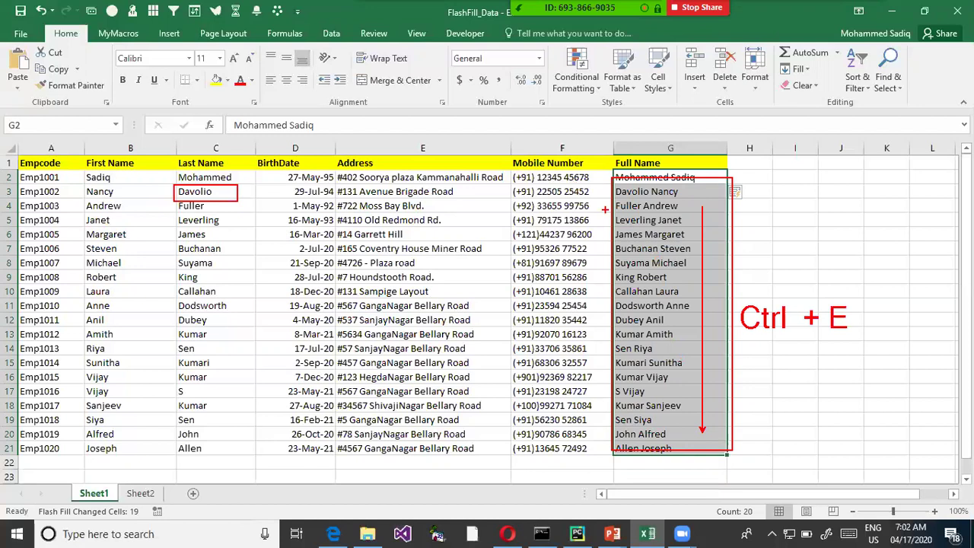
key(Escape)
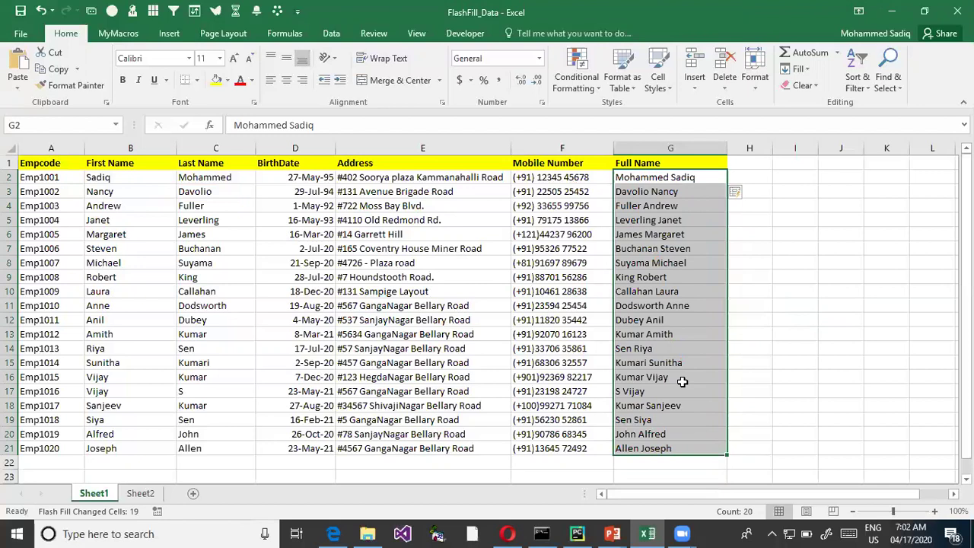
- Add an 'Email ID' heading in H1 and widen column H to fit addresses
click(756, 165)
text(Email ID)
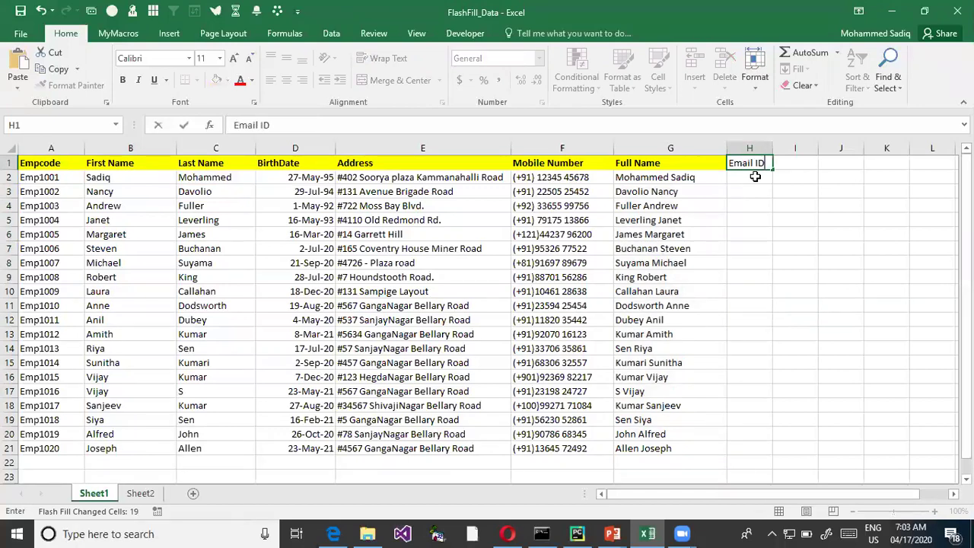
drag(781, 215, 784, 204)
drag(772, 149, 863, 149)
click(778, 177)
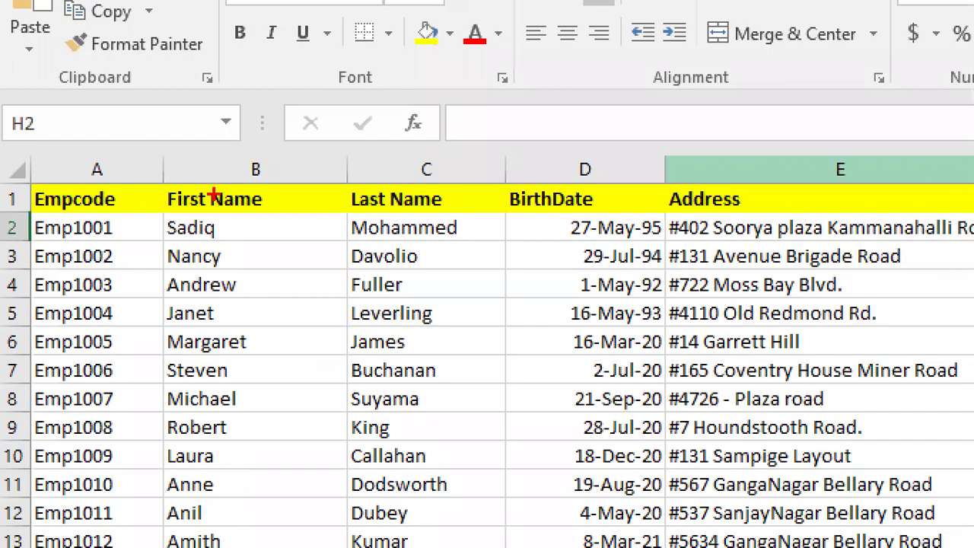
- Mark the name parts in B2 and C2, then enter the first employee's e-mail address in H2
drag(345, 214, 370, 243)
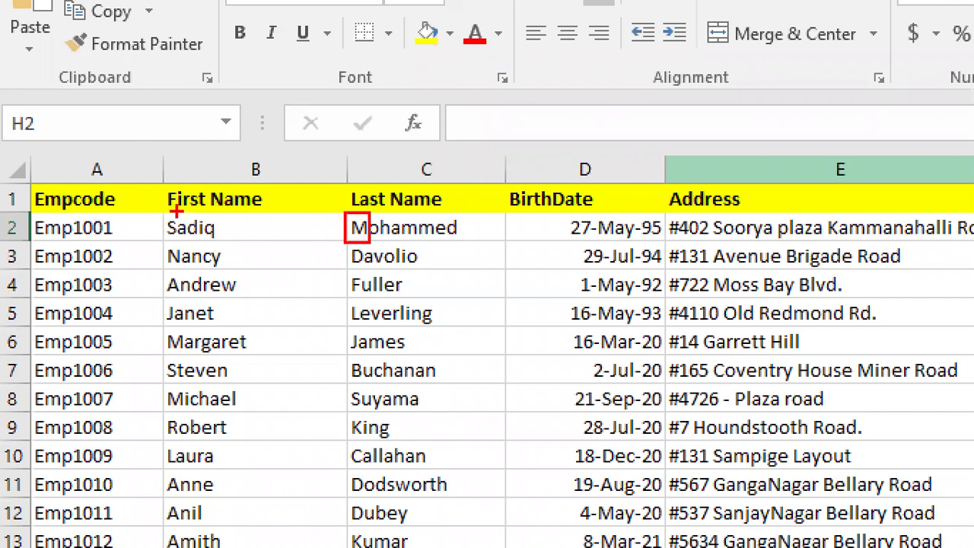
drag(159, 214, 231, 240)
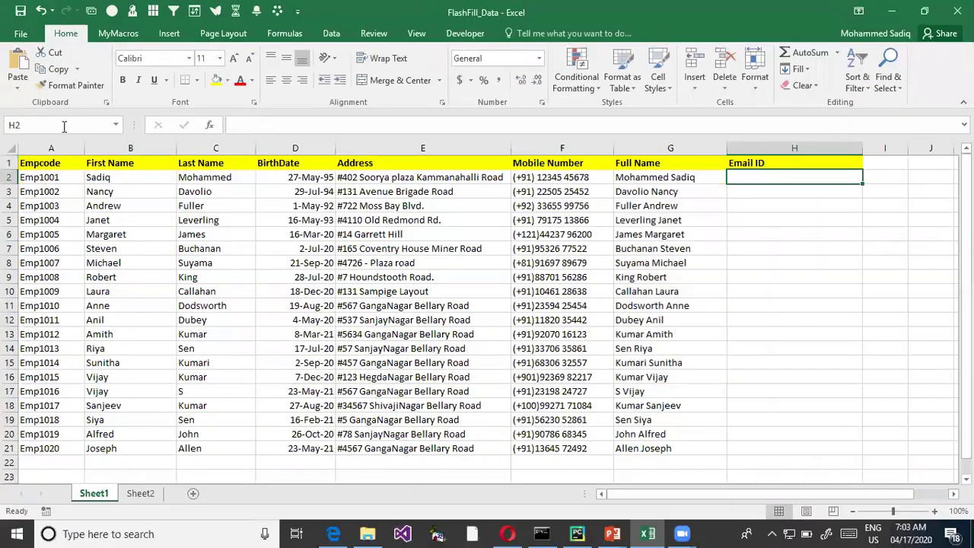
text(MSad)
key(BackSpace)
key(BackSpace)
key(BackSpace)
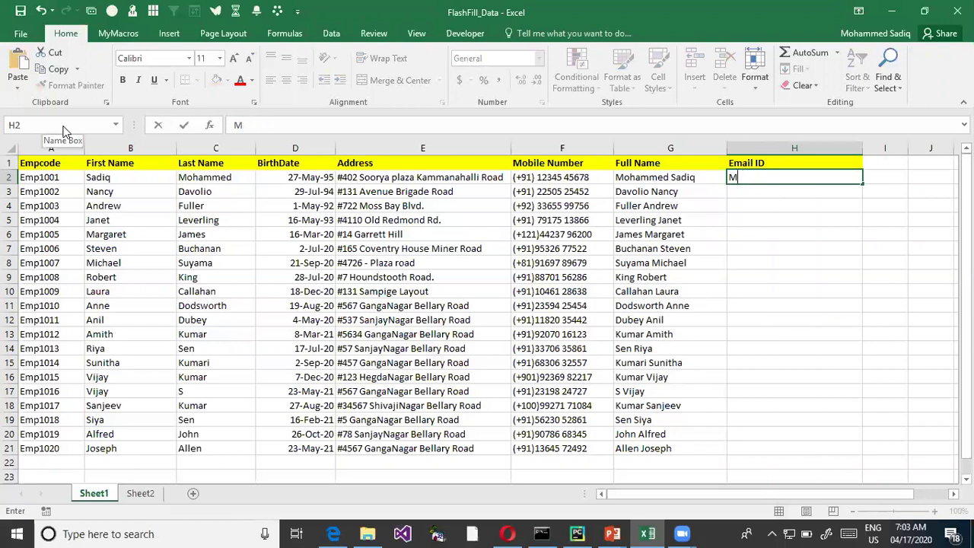
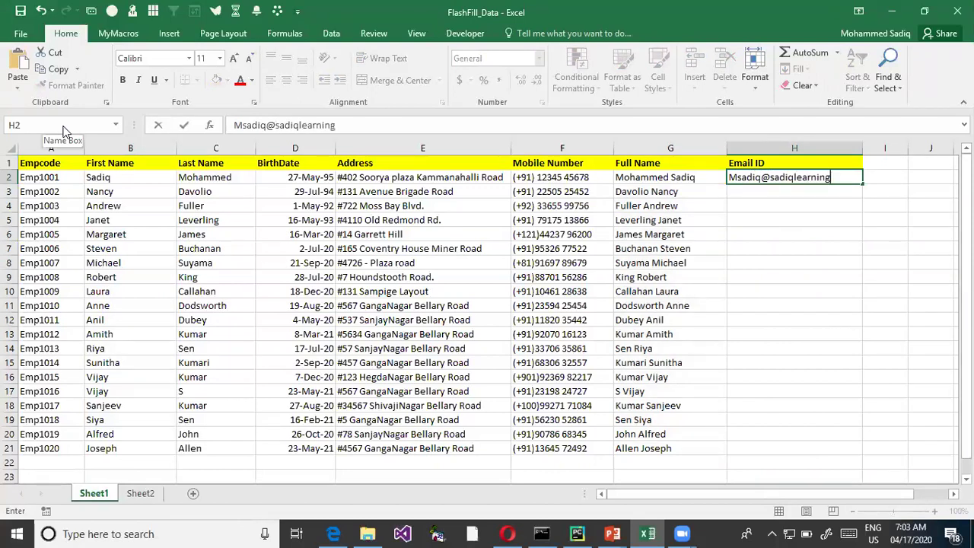
key(Return)
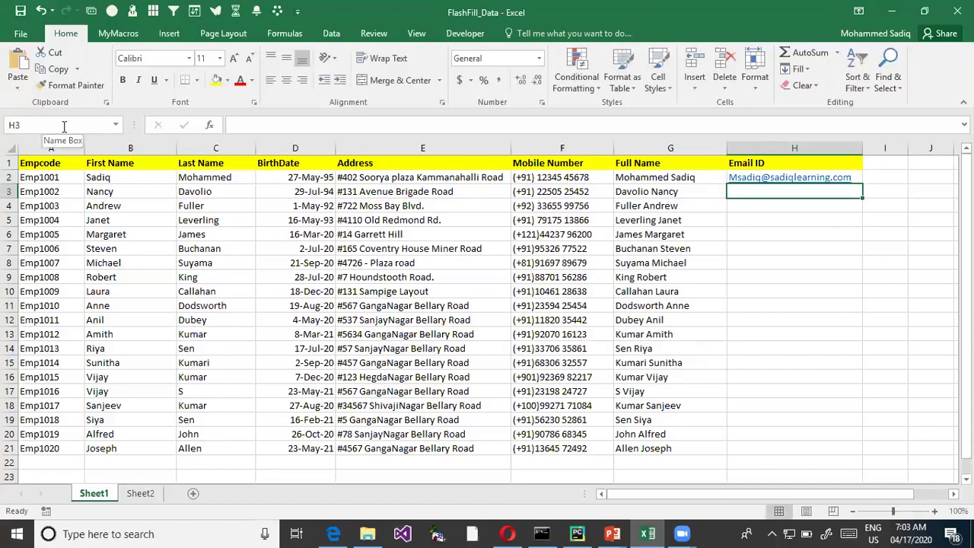
key(Up)
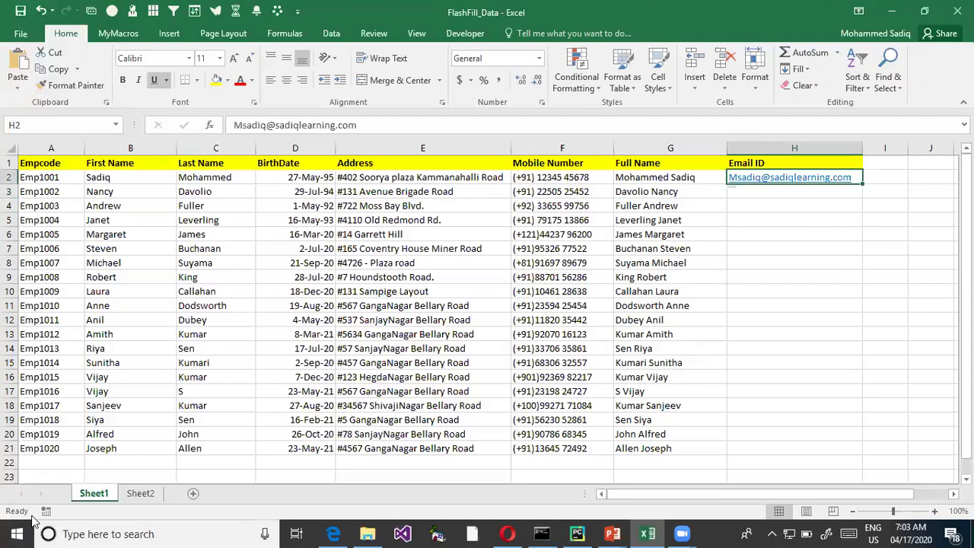
key(Down)
key(Up)
key(Down)
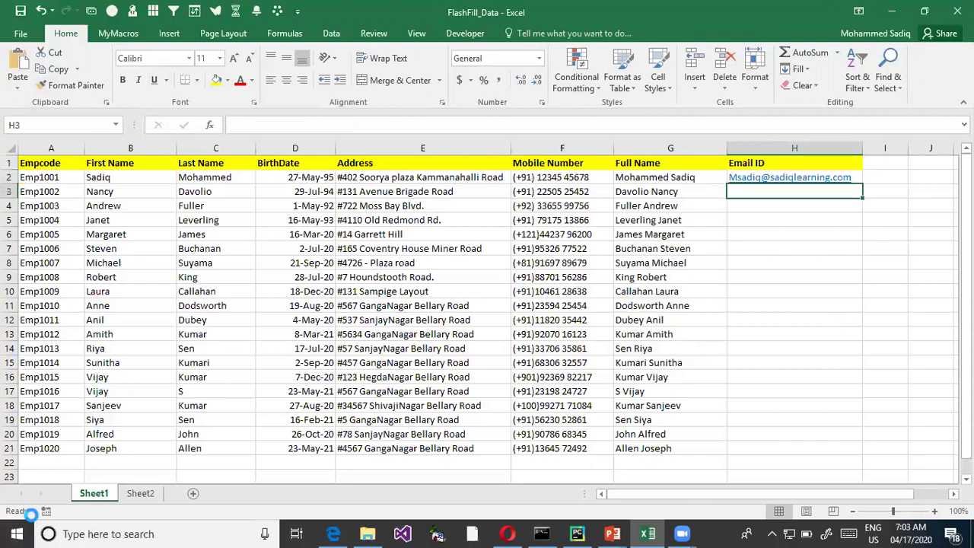
- Flash Fill the e-mail column, then delete the incorrect results in H3:H21
key(ctrl+e)
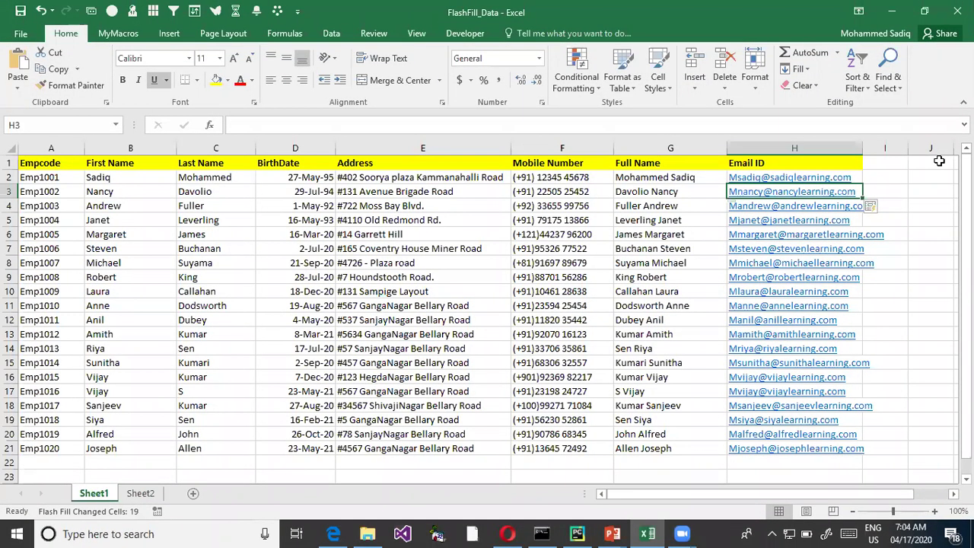
key(ctrl+shift+Down)
key(Delete)
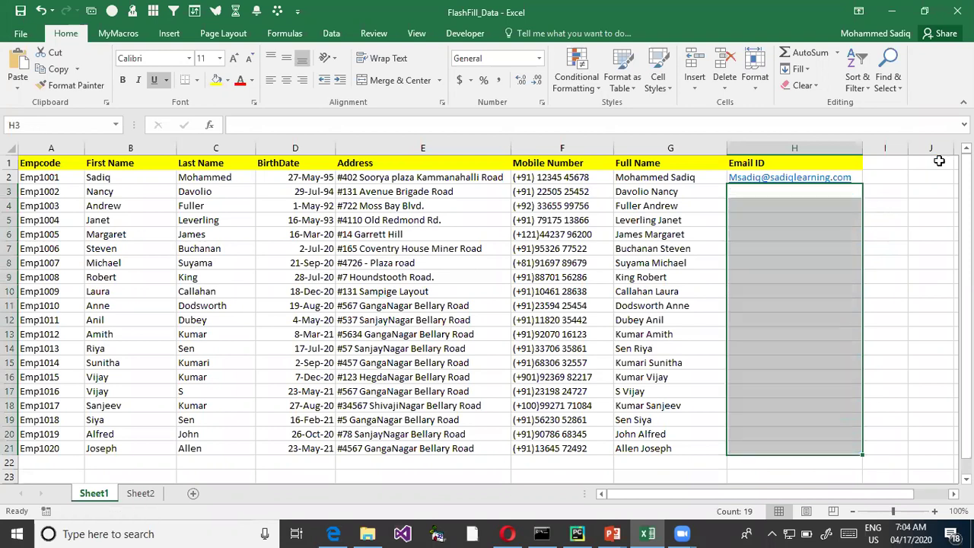
- Enter a second example e-mail address on the sadiqlearning.com domain in H3
key(Down)
key(Up)
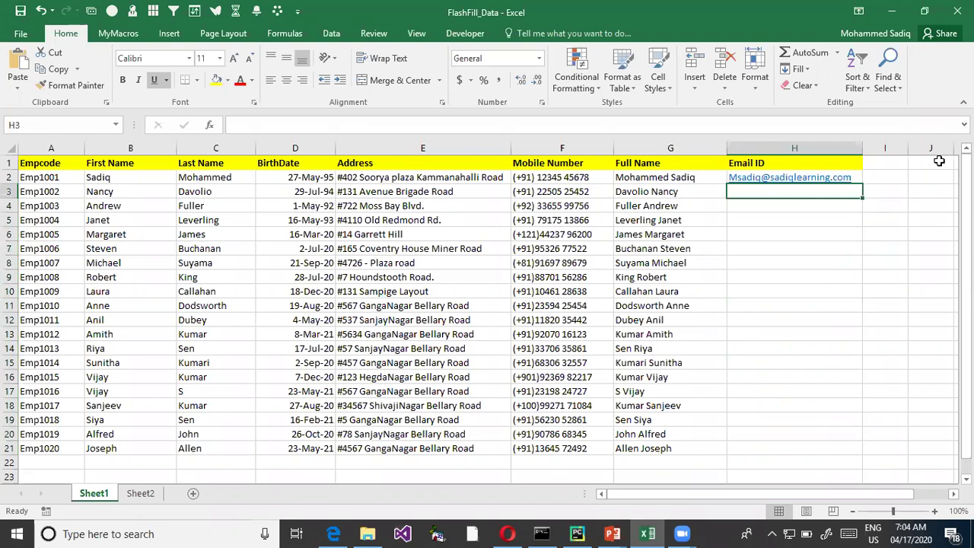
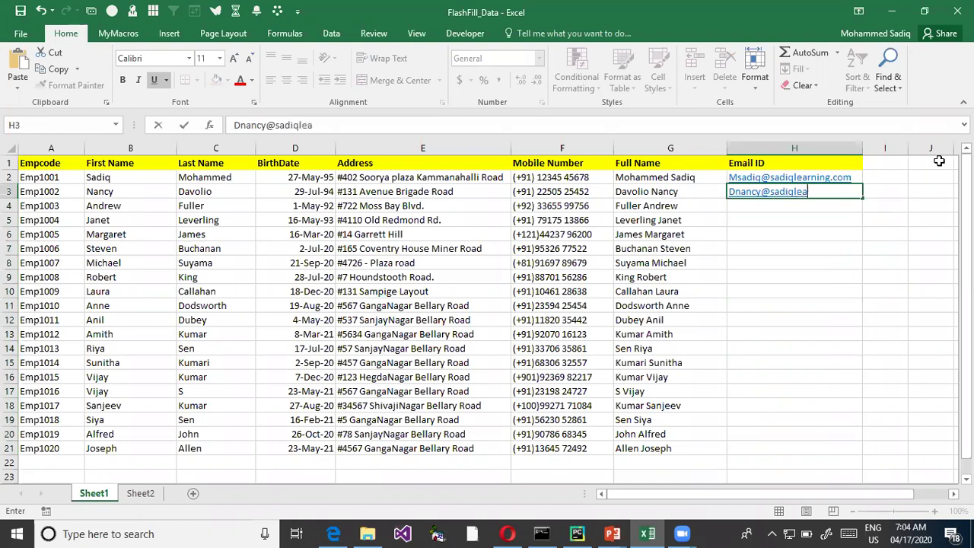
key(Return)
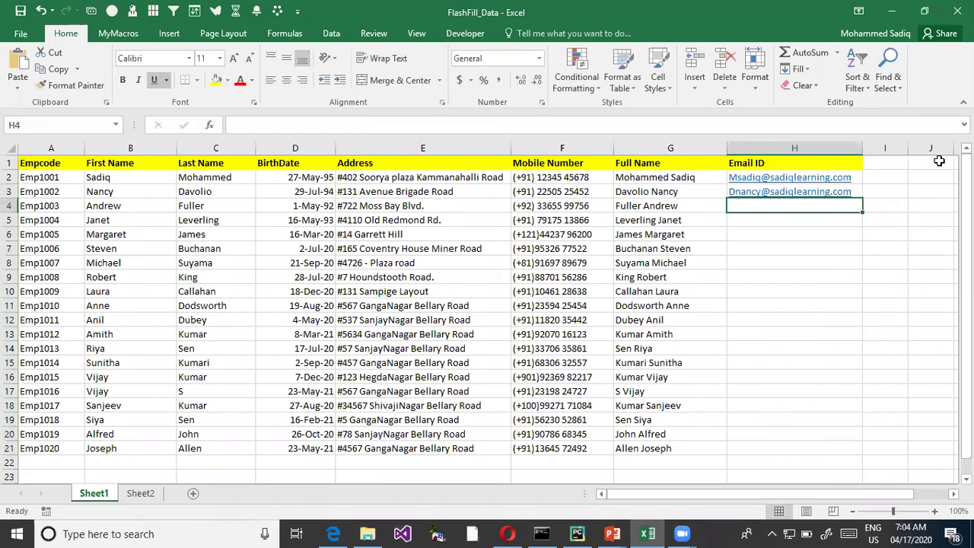
- Flash Fill Email ID for rows 2–21, then highlight rows 4–7 and the filled addresses to check them
key(ctrl+e)
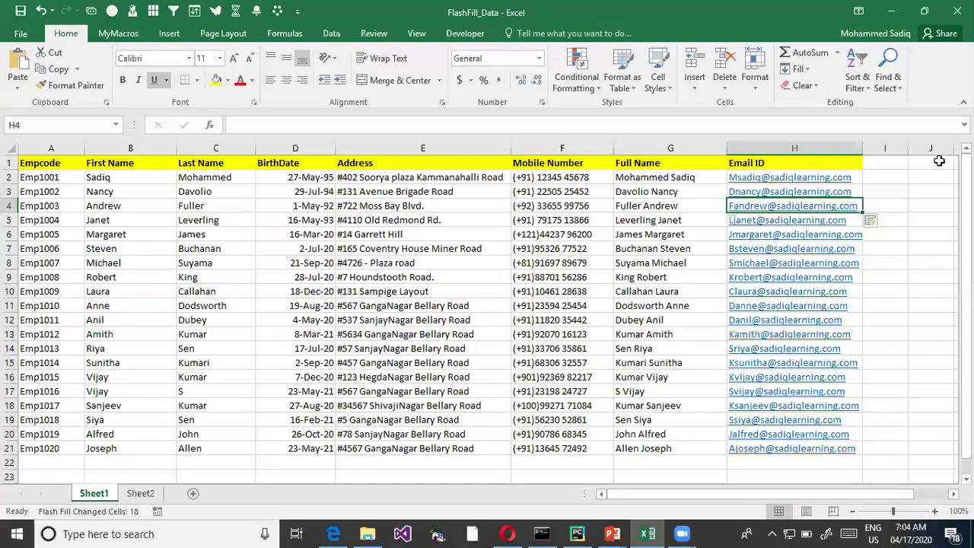
drag(113, 206, 217, 206)
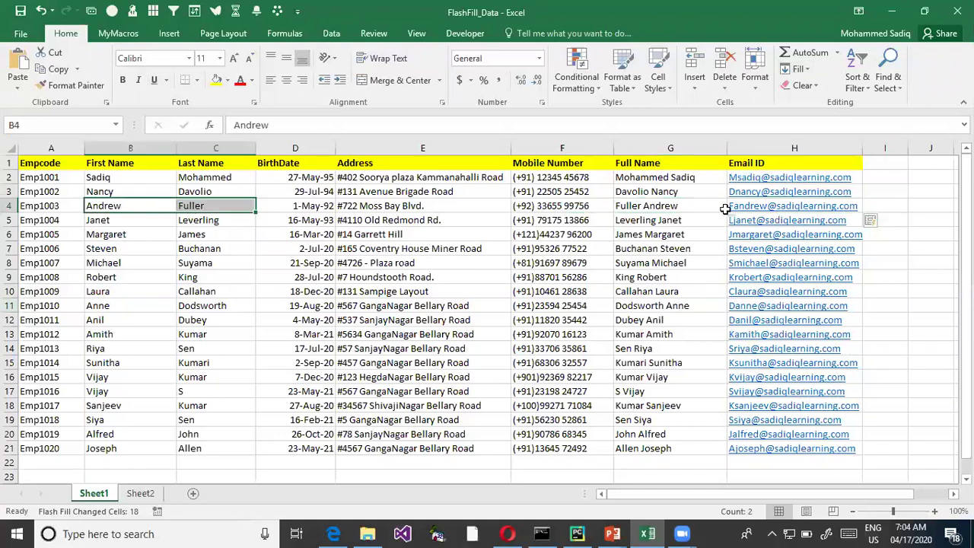
drag(95, 220, 187, 219)
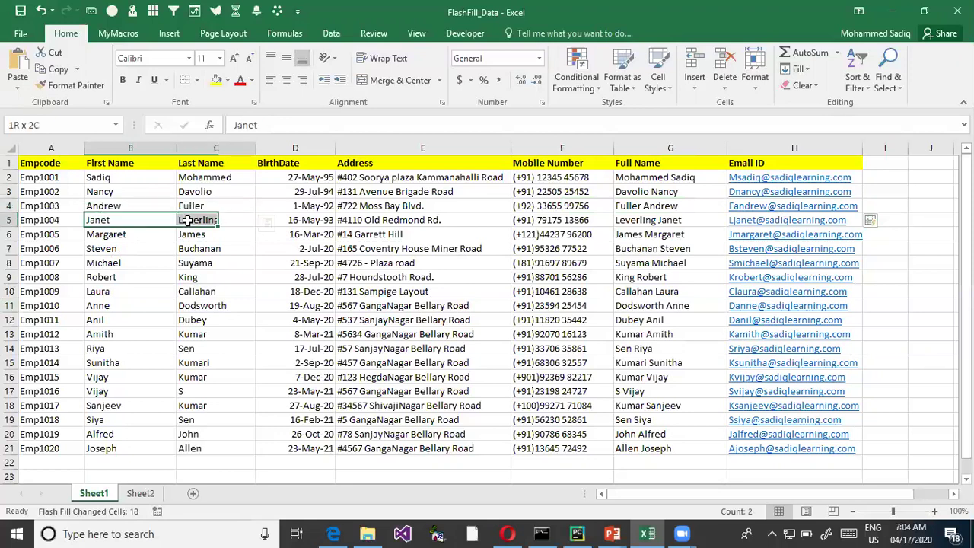
drag(135, 237, 238, 241)
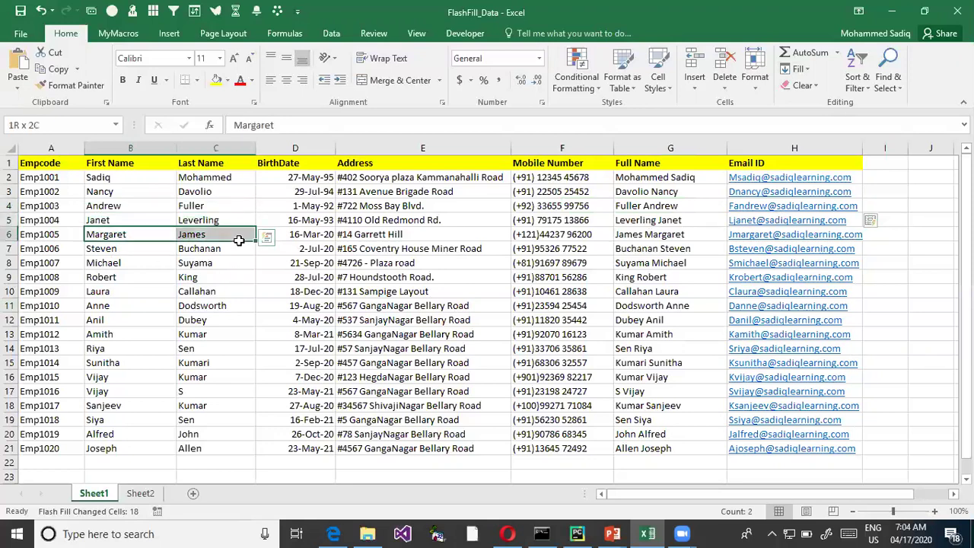
click(131, 252)
drag(131, 252, 837, 255)
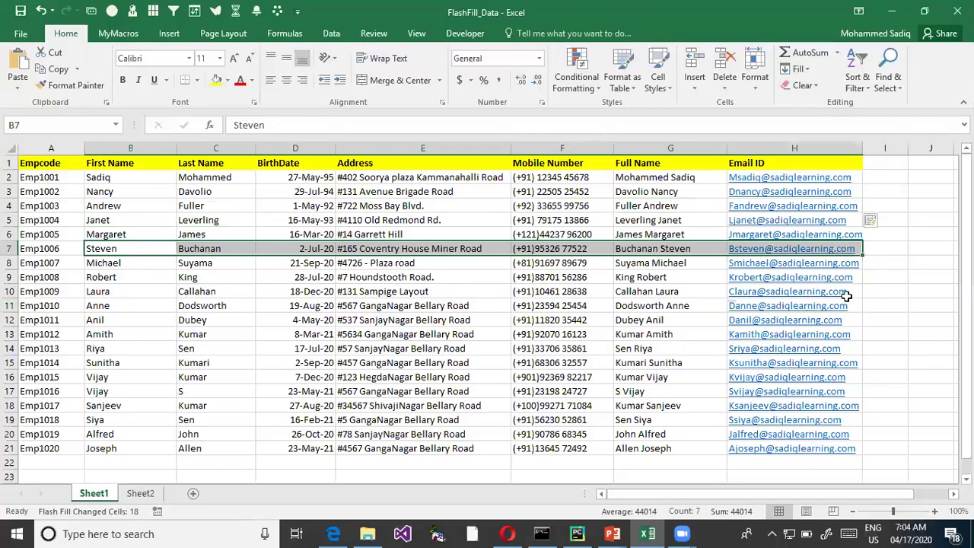
drag(902, 447, 773, 195)
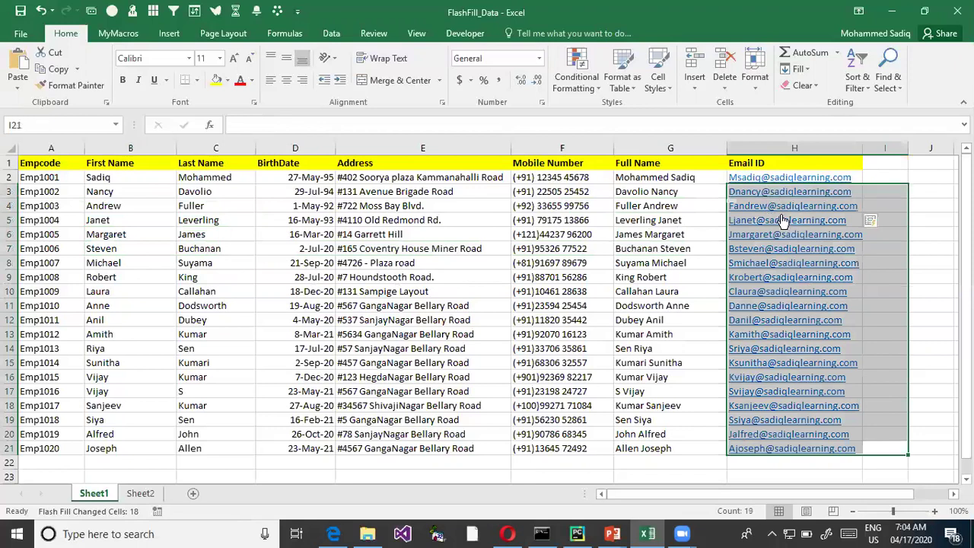
click(890, 172)
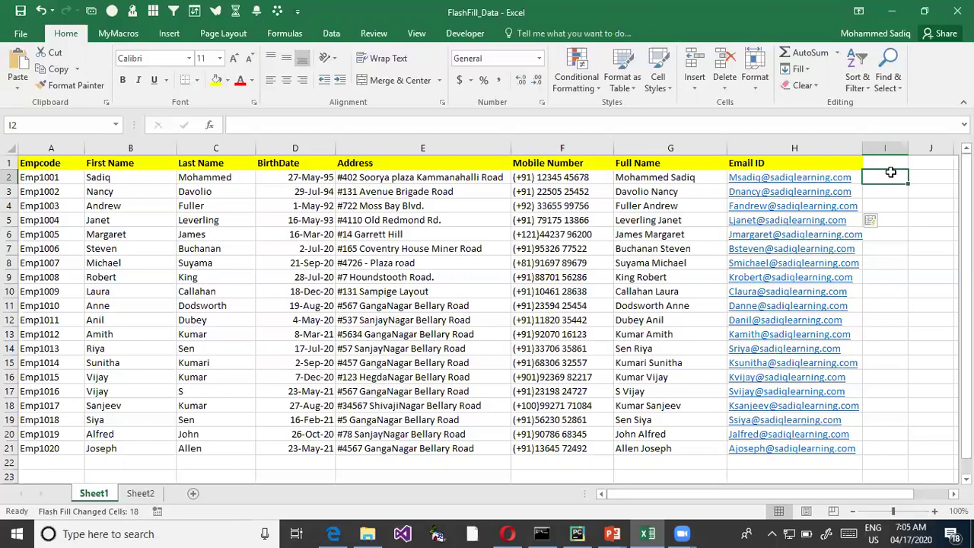
key(alt+Tab)
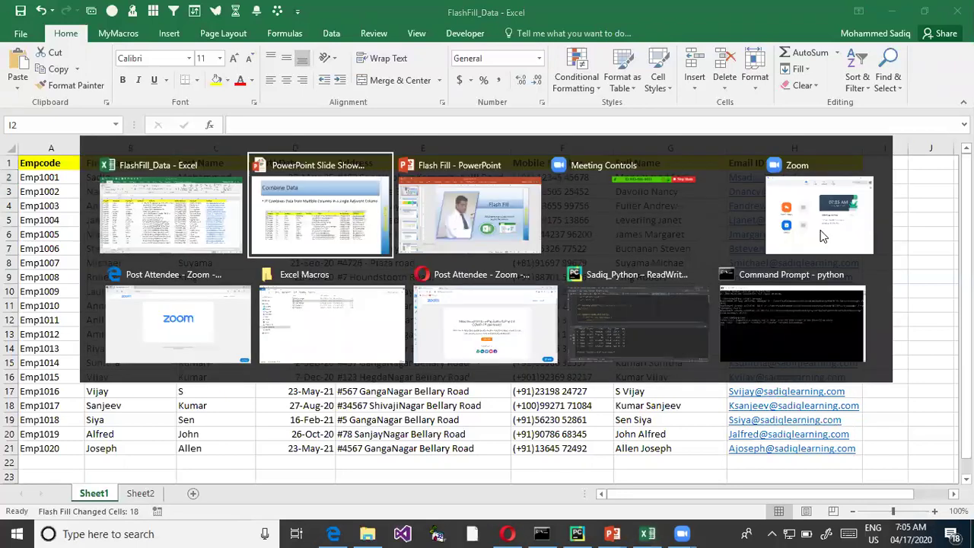
- Resume the Flash Fill slide show, advance to the Extract Data slide and box Soorya in red
key(alt+Tab)
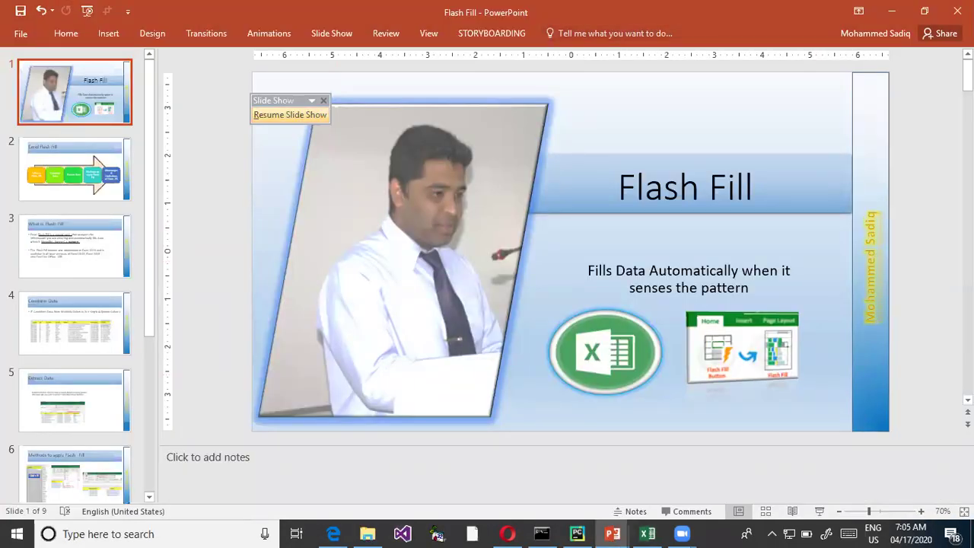
click(290, 114)
key(Right)
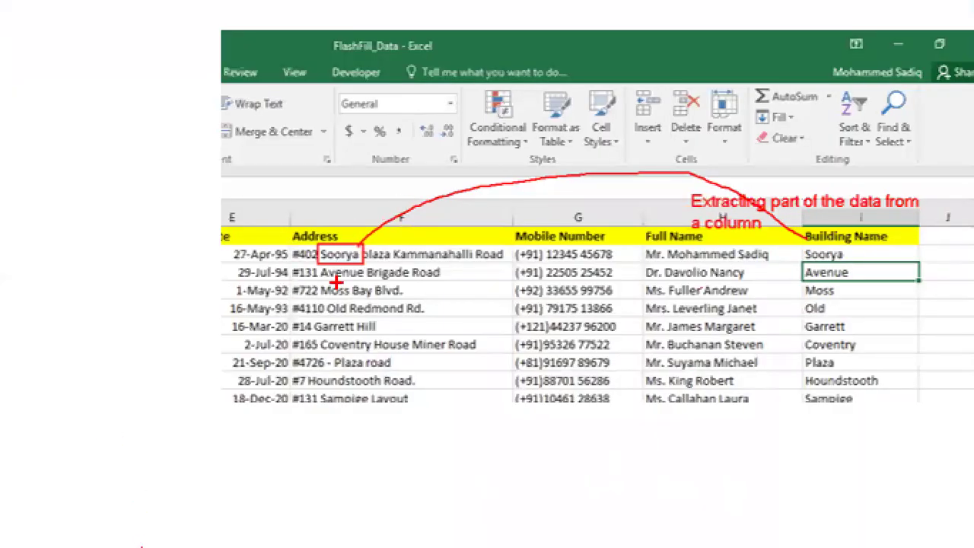
mouse_move(318, 247)
mouse_down()
mouse_move(375, 265)
mouse_move(362, 263)
mouse_up()
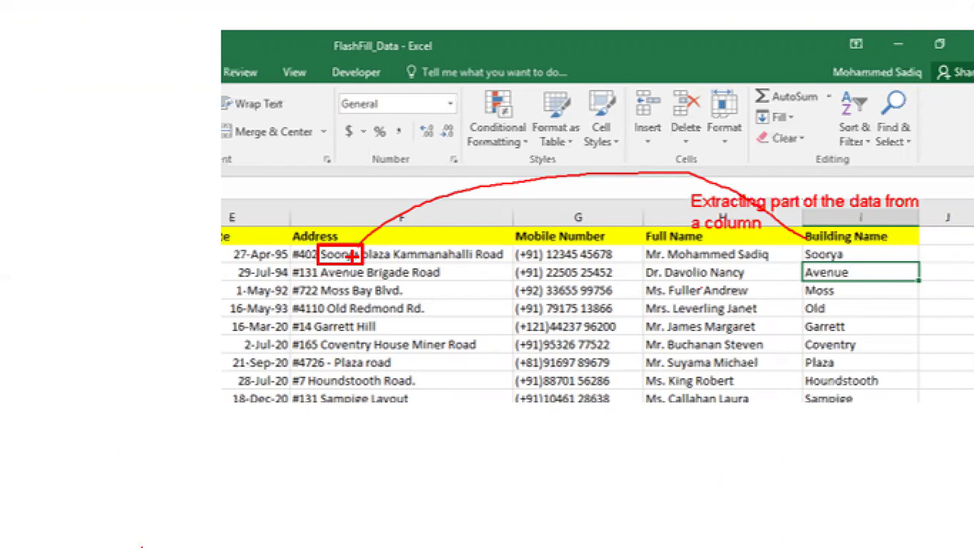
key(alt+Tab)
key(alt+Tab)
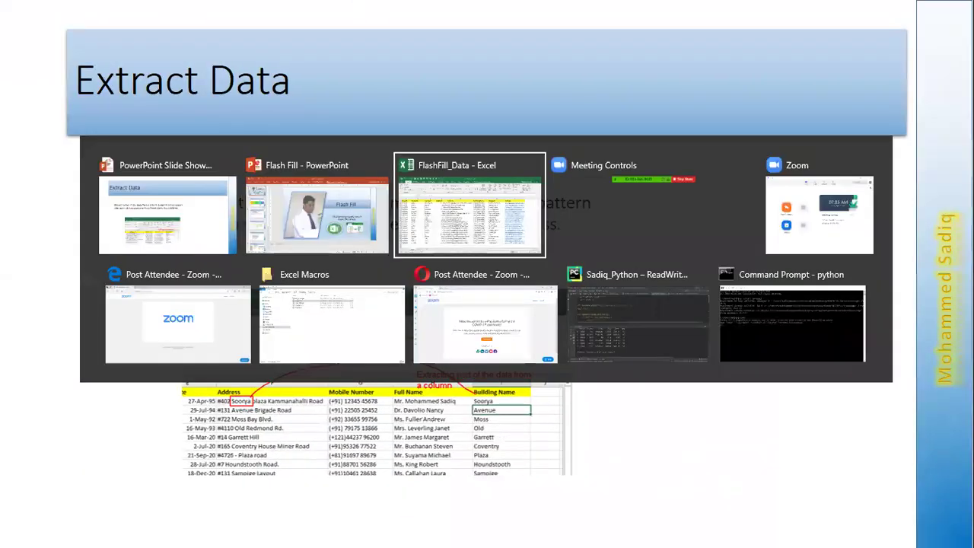
click(402, 176)
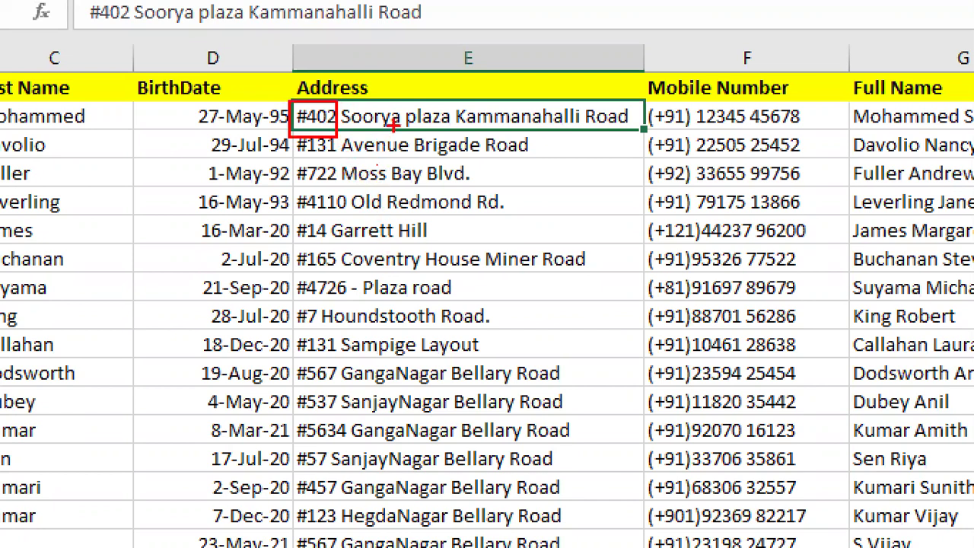
drag(420, 133, 545, 132)
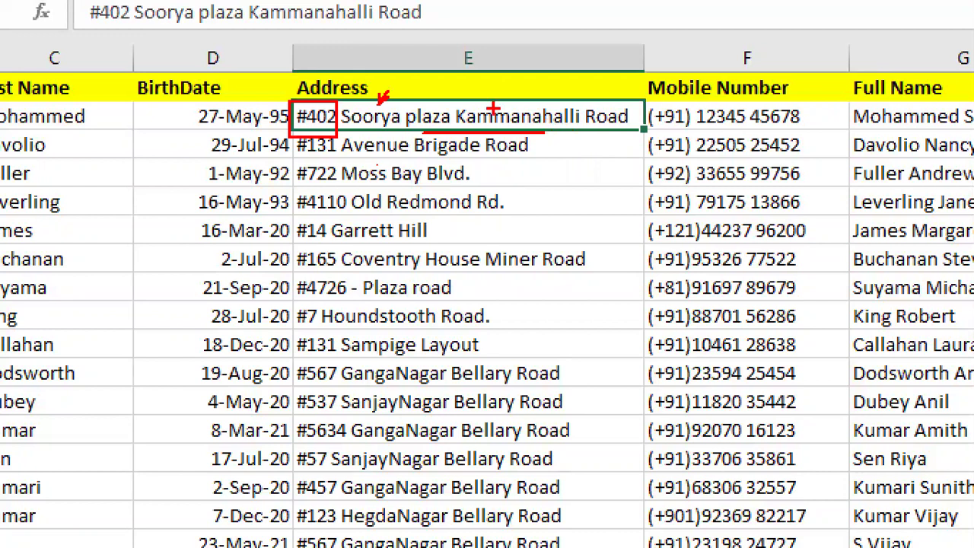
drag(378, 100, 415, 70)
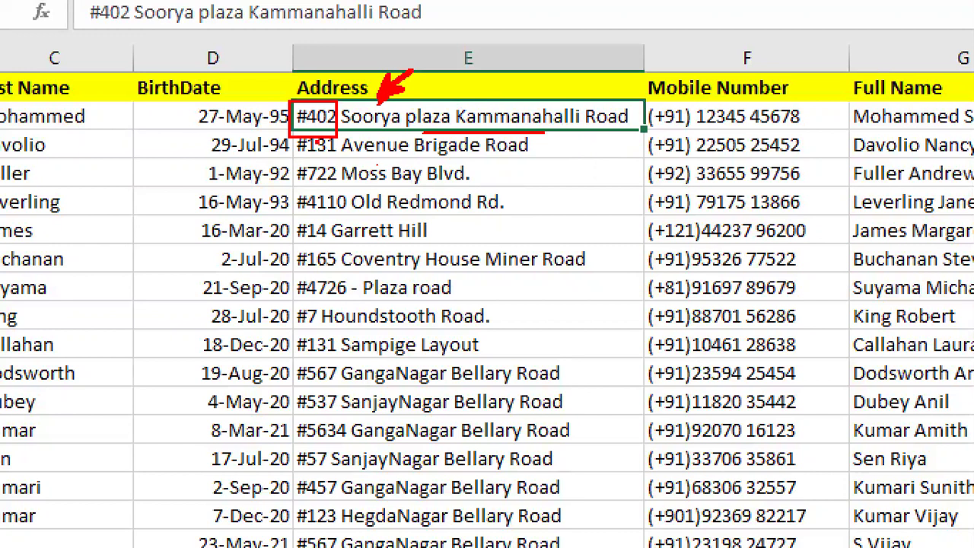
drag(342, 130, 390, 127)
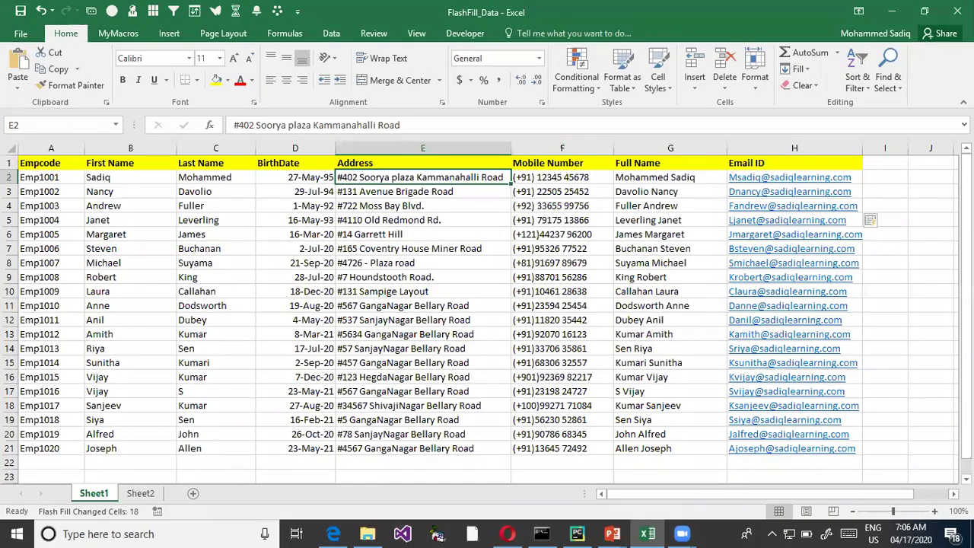
- Add a widened 'House Name' column I, enter Soorya in I2, and Flash Fill the rest
click(885, 163)
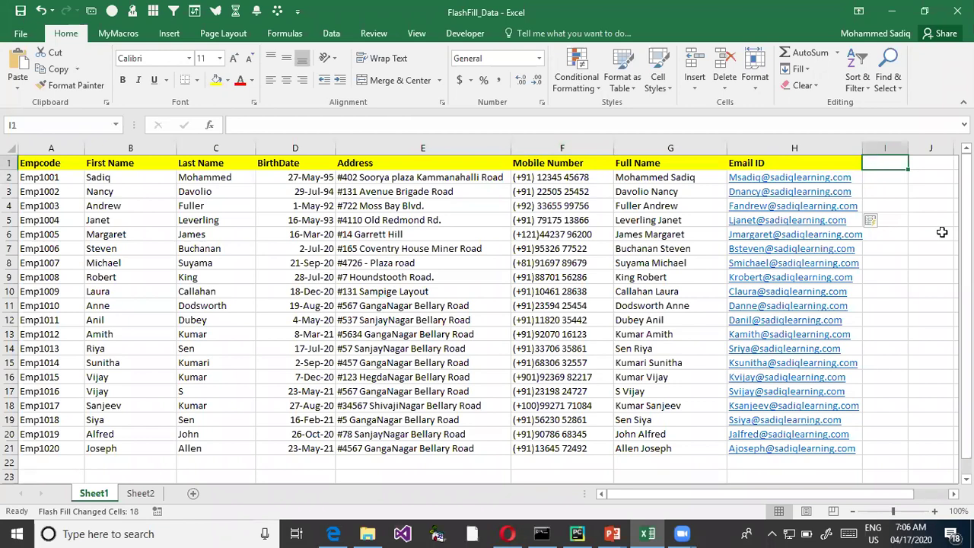
text(House Name)
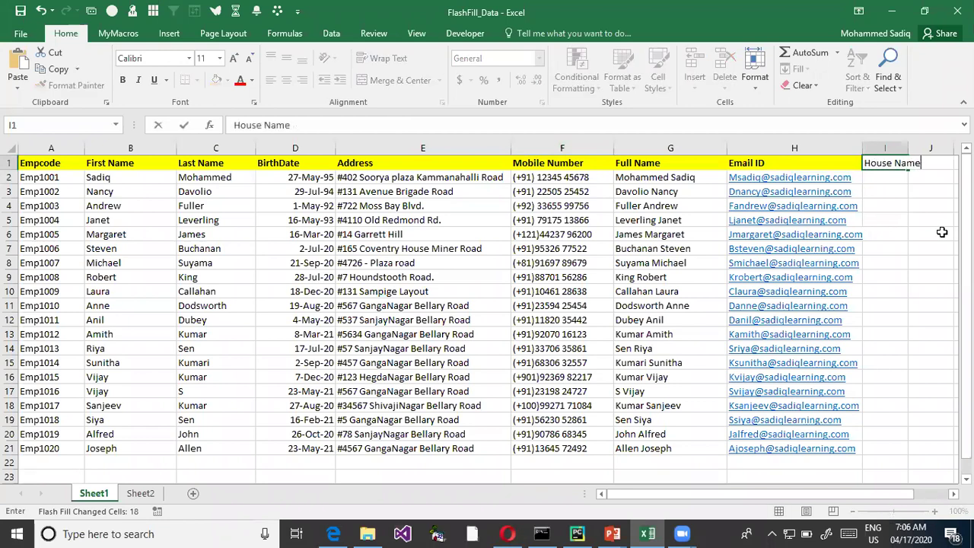
key(Return)
drag(908, 148, 939, 148)
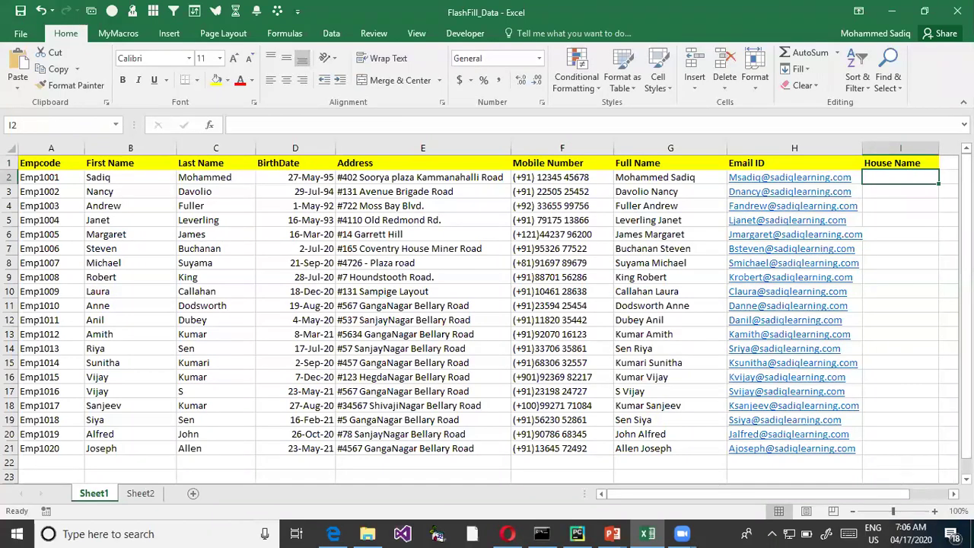
text(Soorya)
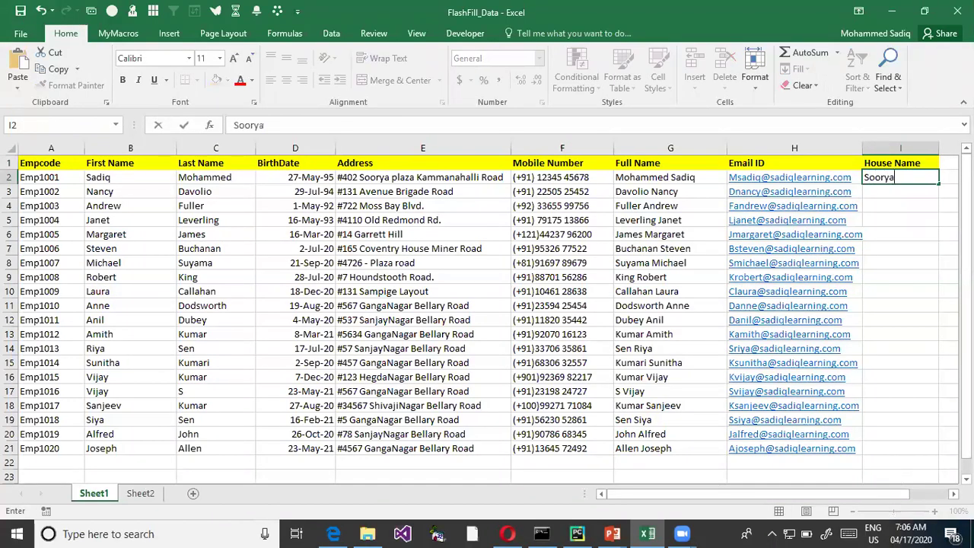
key(Return)
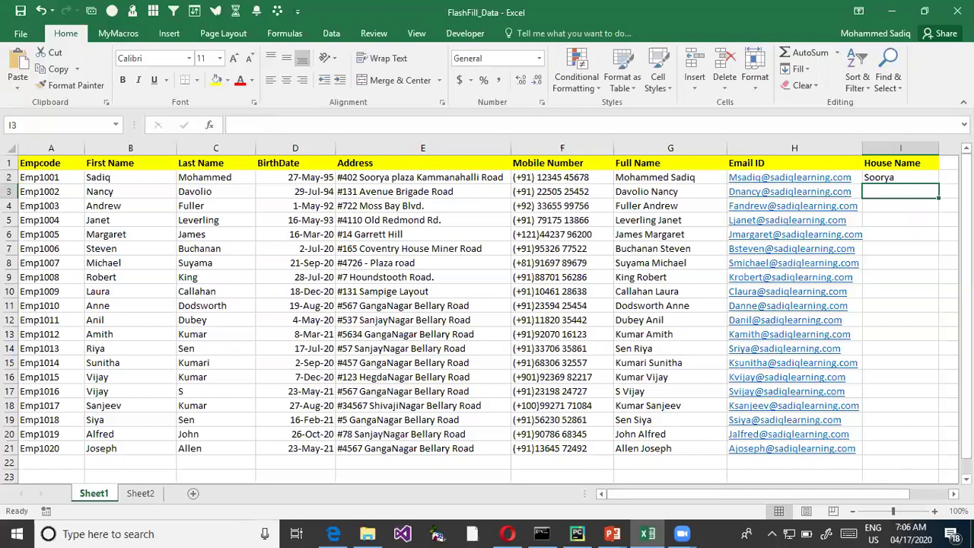
key(ctrl+e)
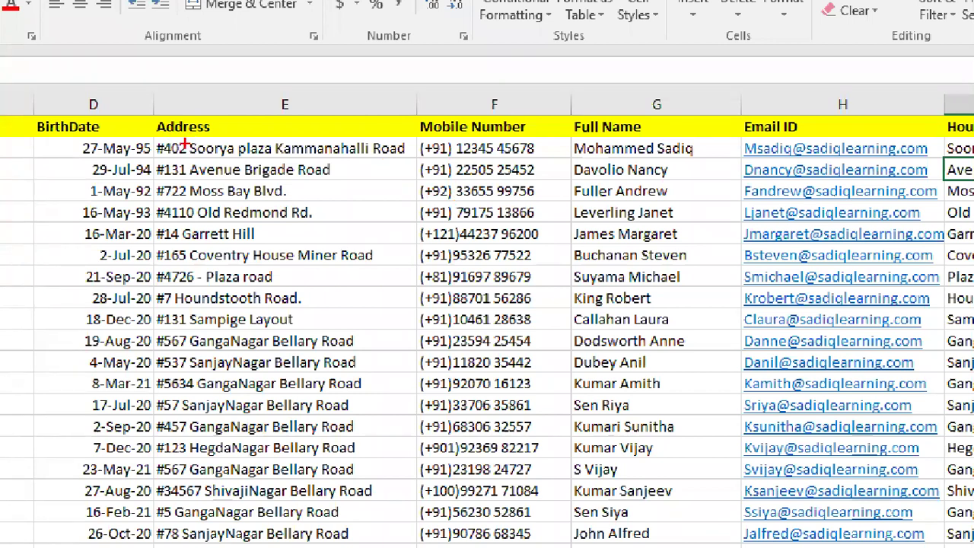
- Underline the building names Soorya and Avenue, clear the marks, and select the birth date in D2
mouse_move(195, 161)
mouse_down()
mouse_move(225, 161)
mouse_move(209, 182)
mouse_move(216, 203)
mouse_up()
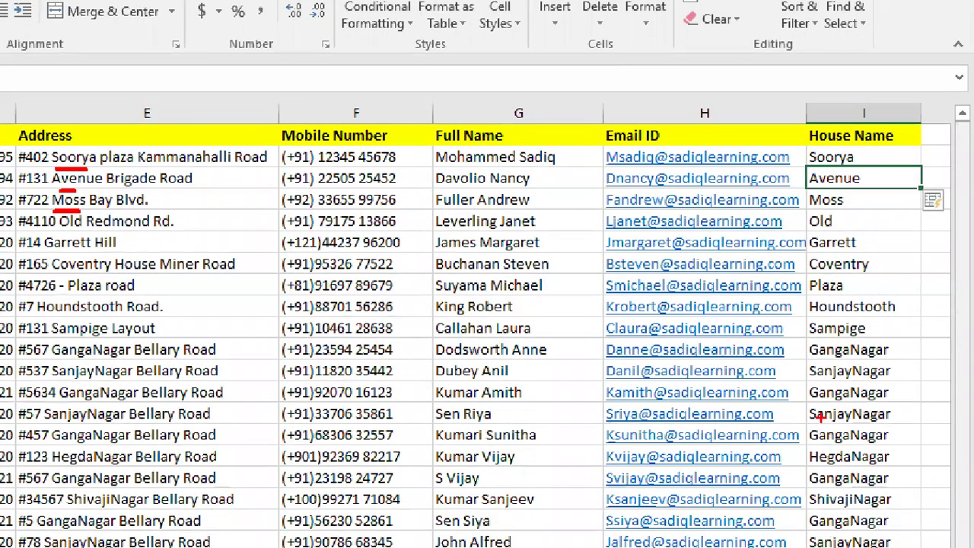
key(Escape)
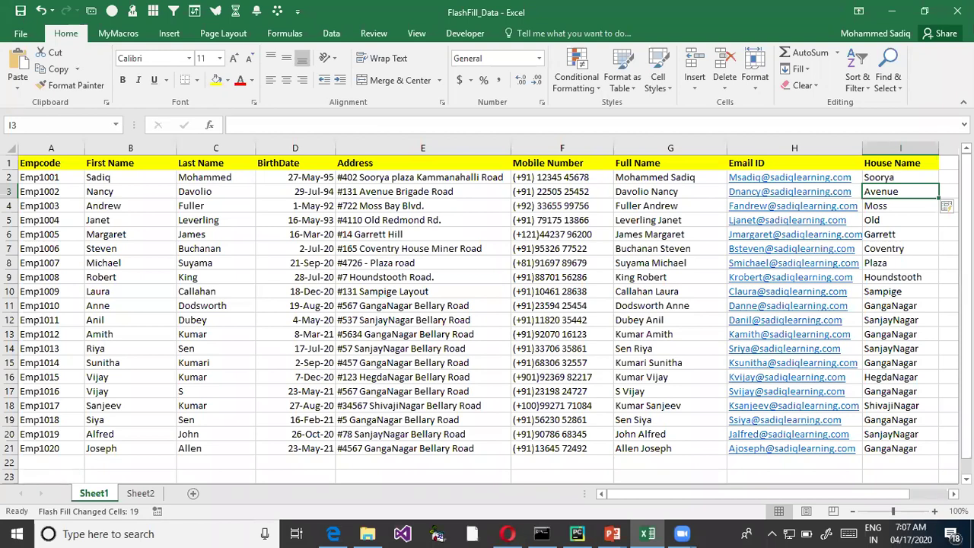
click(283, 174)
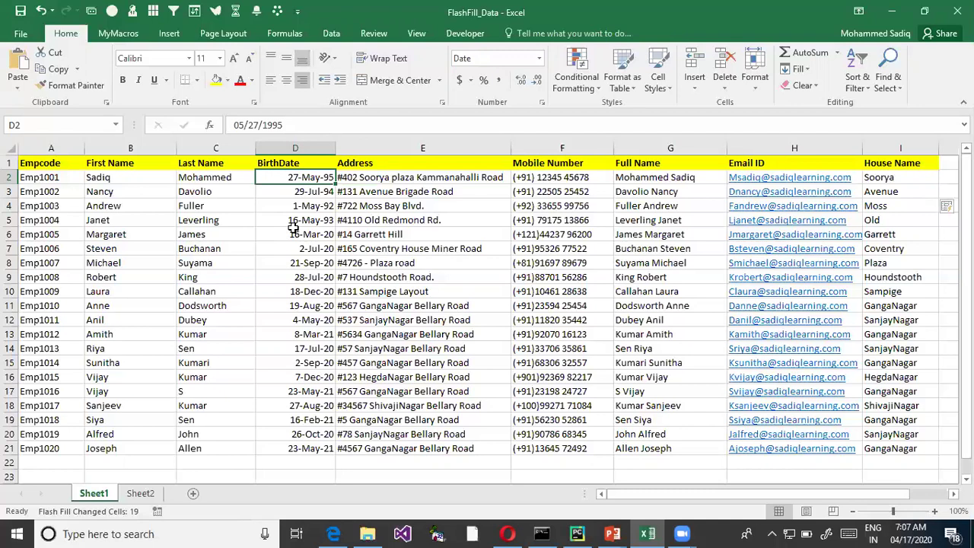
click(945, 164)
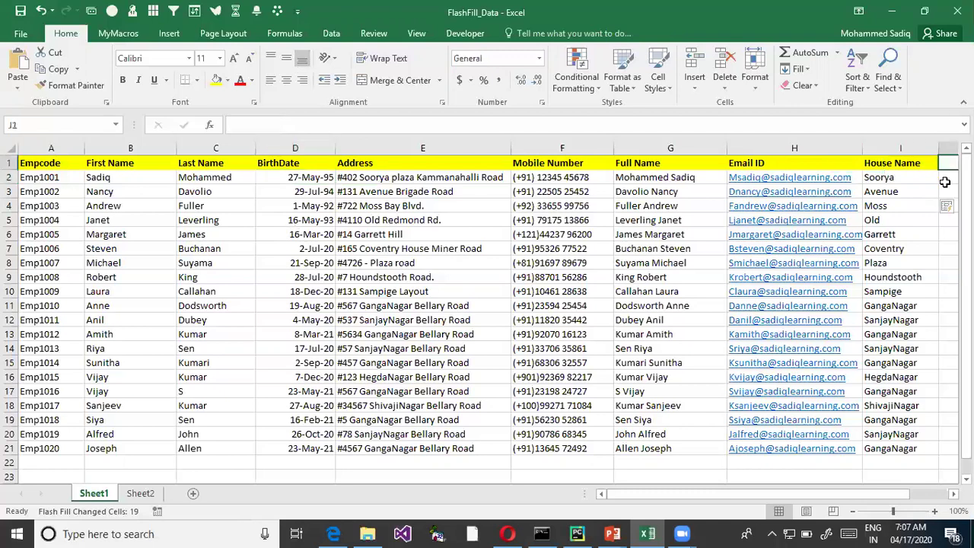
- Add a 'Birth Month' heading in J1, enter May in J2, and Flash Fill the column
text(B)
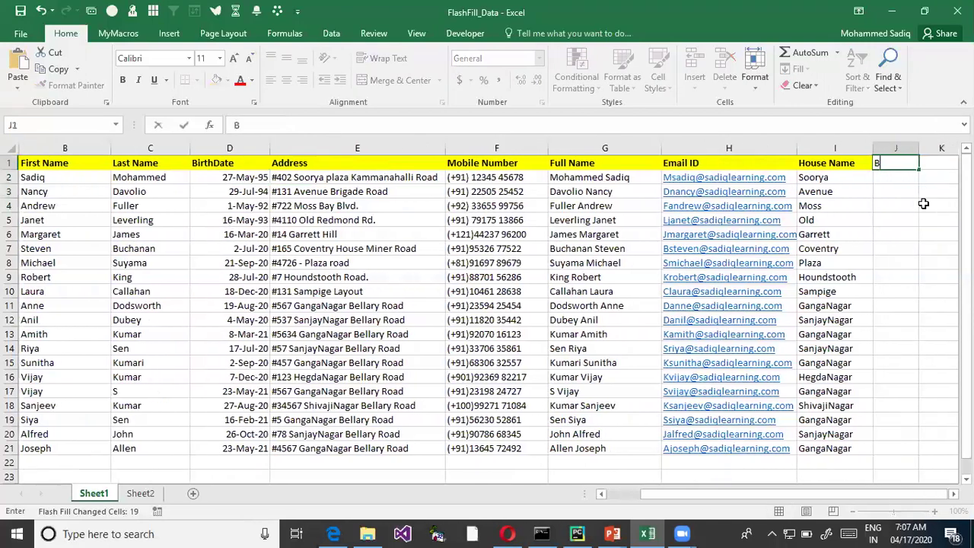
text(irth Month)
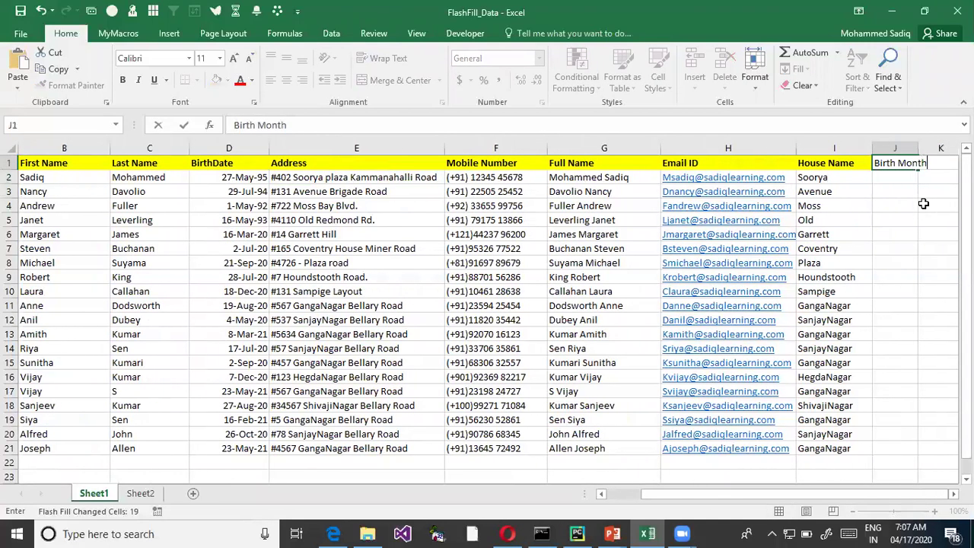
key(Return)
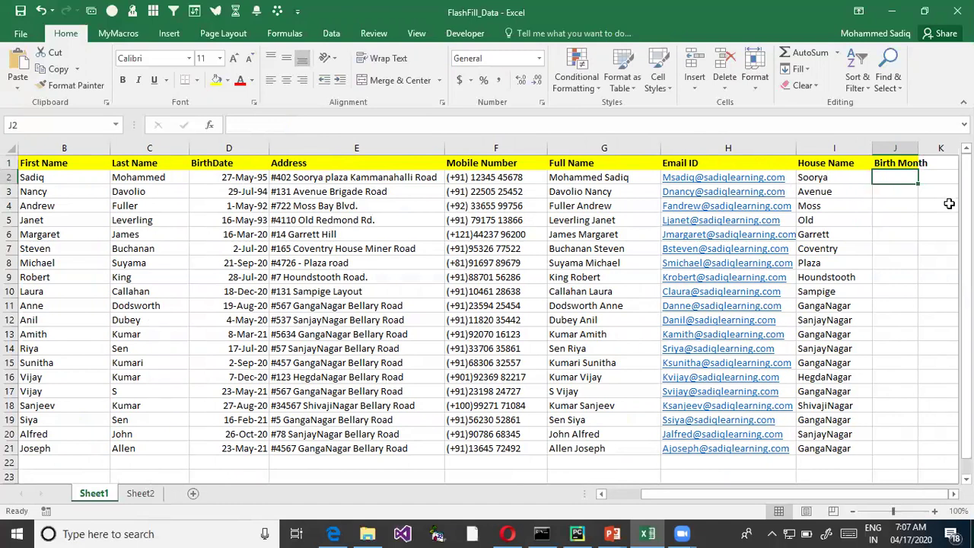
text(May)
key(Return)
key(ctrl+e)
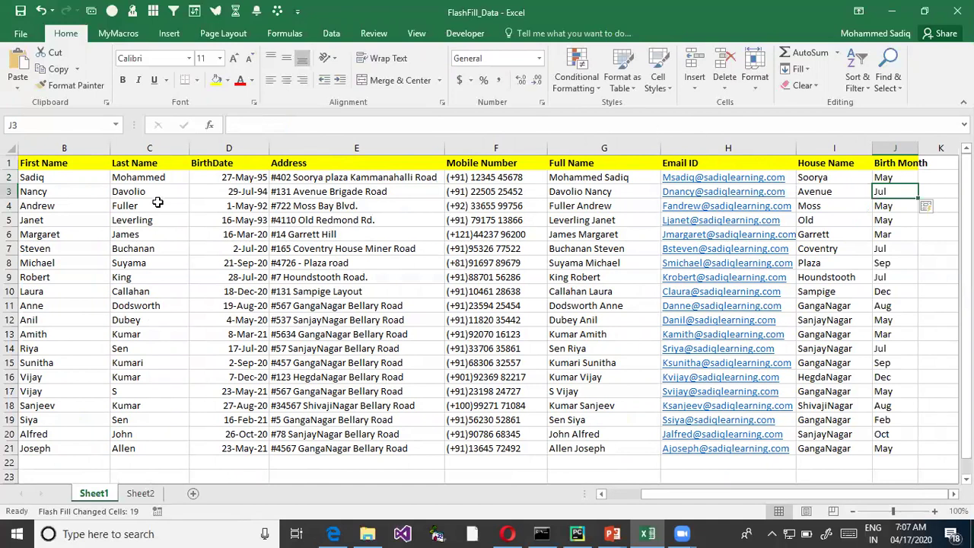
- Highlight rows 4–9 and box the BirthDate and Birth Month columns to compare dates with months
click(210, 191)
drag(197, 205, 909, 281)
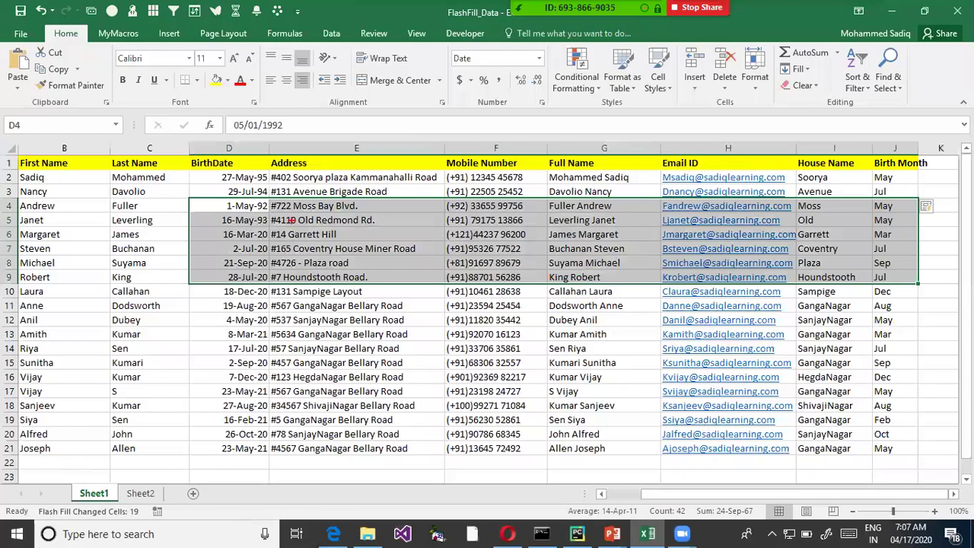
mouse_move(235, 164)
mouse_down()
mouse_move(263, 297)
mouse_move(262, 455)
mouse_up()
drag(872, 165, 899, 456)
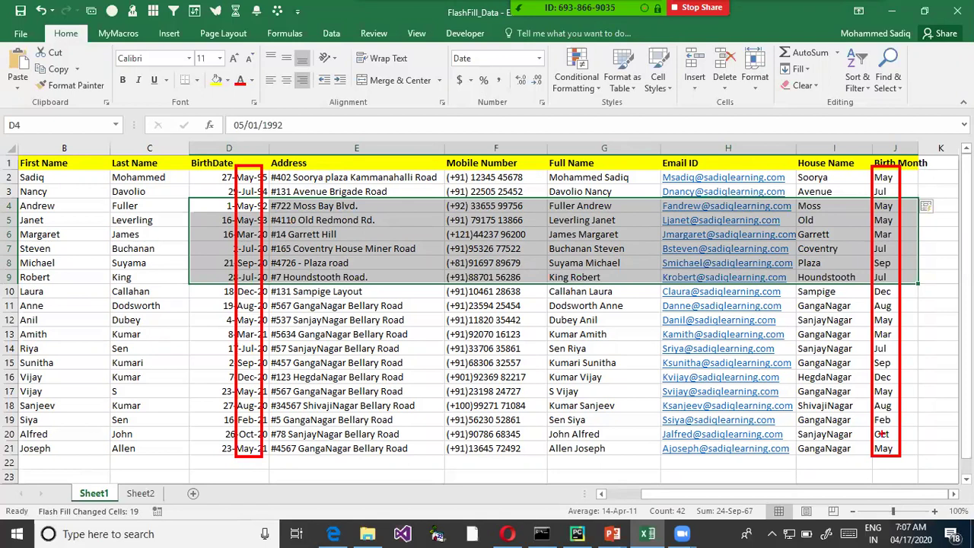
key(Escape)
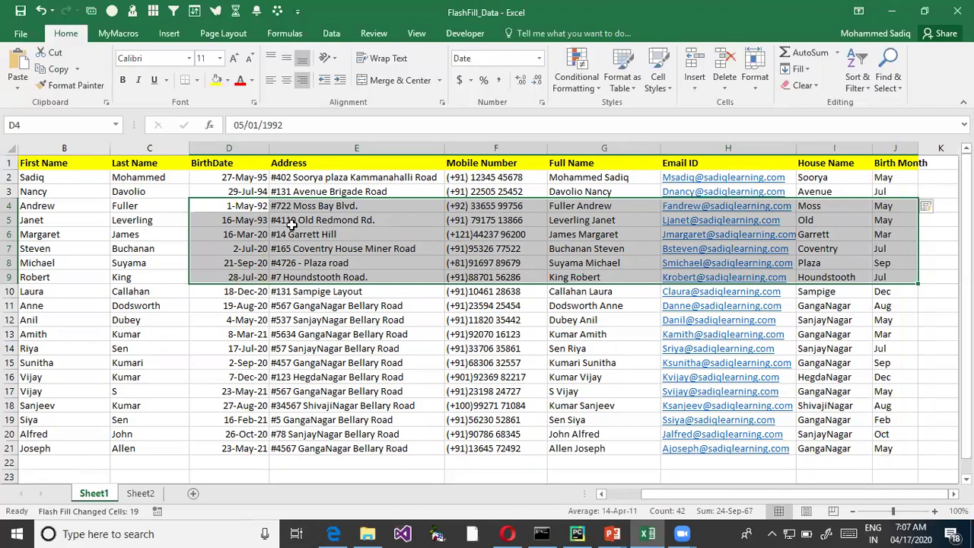
key(alt+Tab)
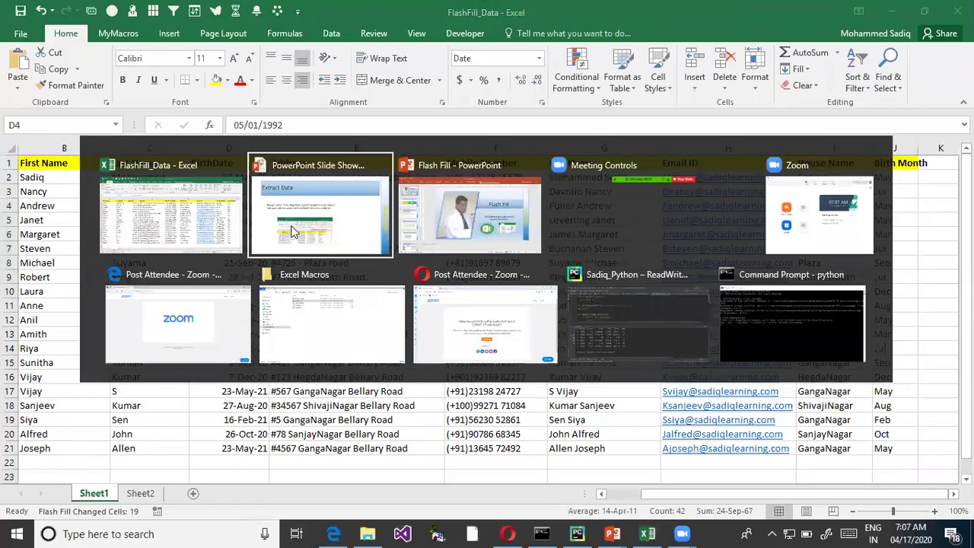
- On the Methods to apply Flash-Fill slide, mark the shortcut and Flash Fill menu examples with red boxes and arrows
click(293, 233)
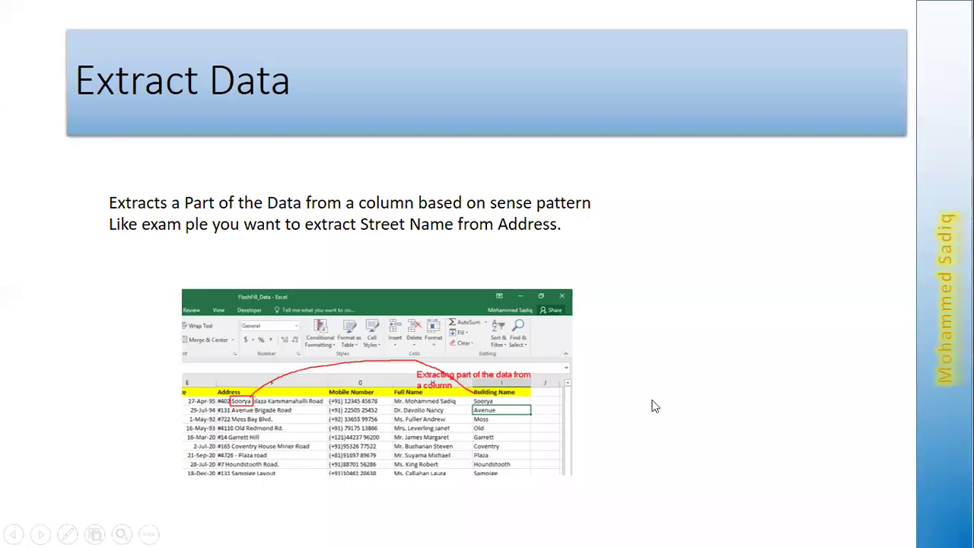
click(636, 283)
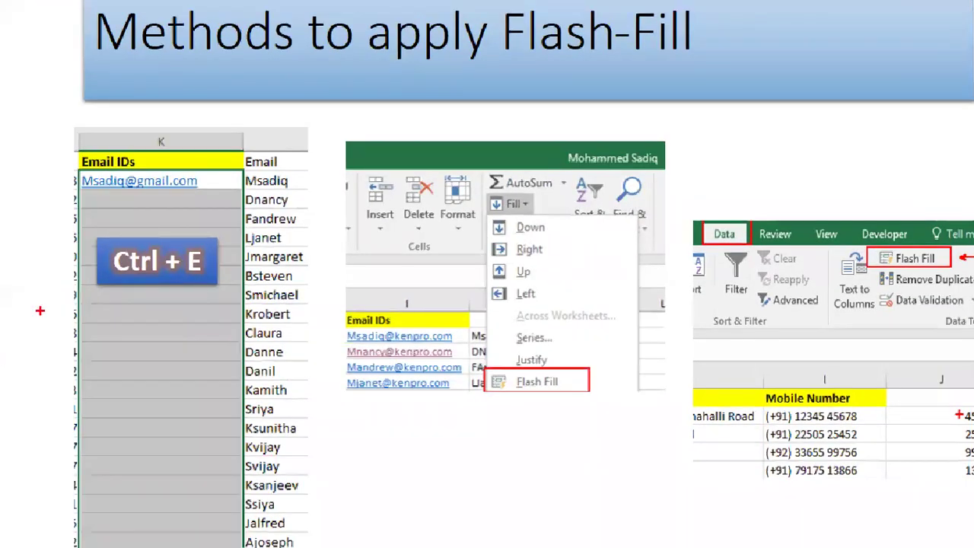
mouse_move(81, 229)
mouse_down()
mouse_move(232, 280)
mouse_move(239, 302)
mouse_up()
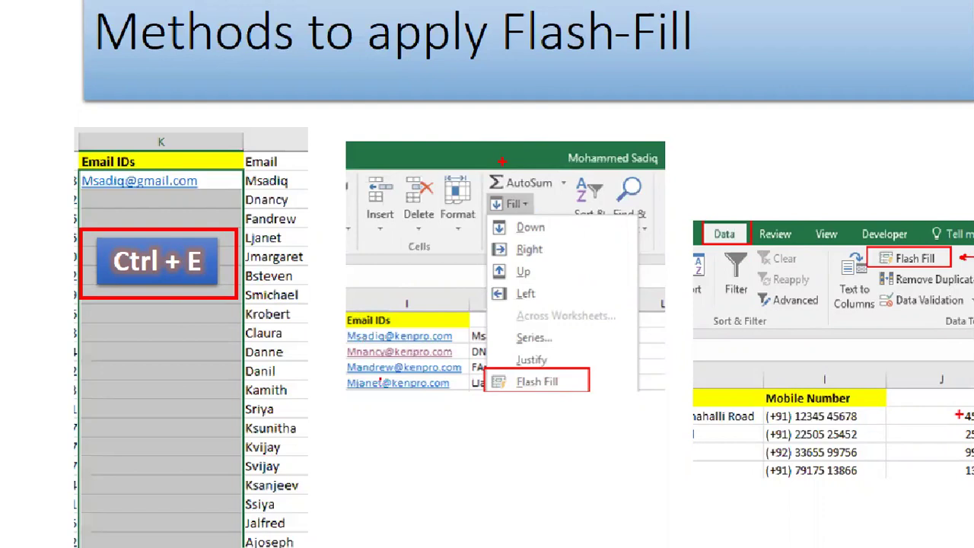
drag(477, 371, 593, 404)
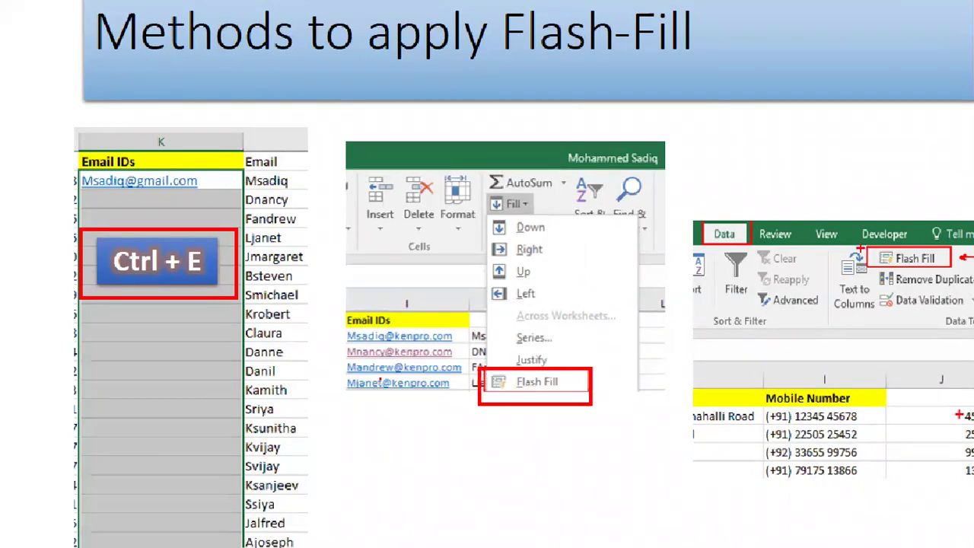
drag(859, 248, 959, 266)
drag(922, 190, 927, 247)
drag(595, 360, 574, 364)
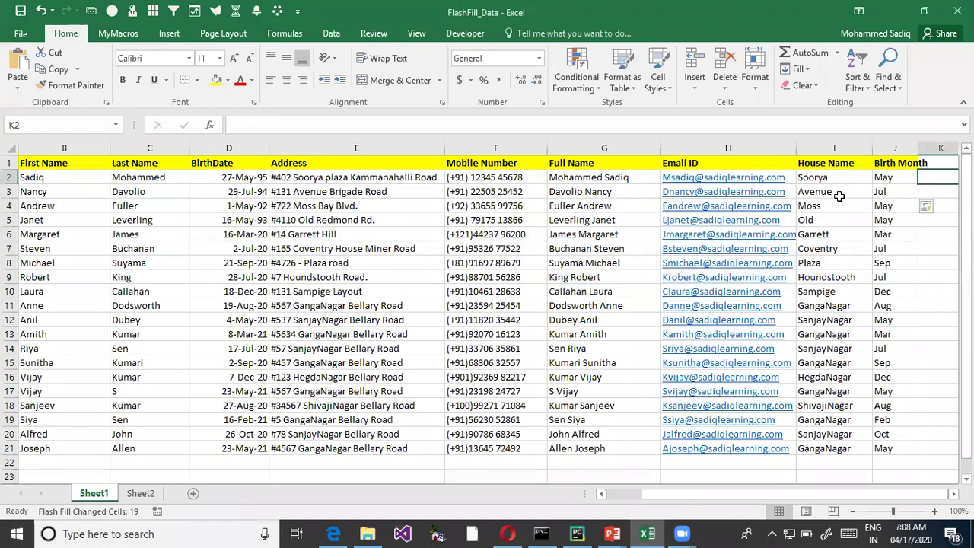
- Clear the Birth Month values in J3:J21 and add a 'Ctrl + E' note beside column J
drag(883, 191, 887, 450)
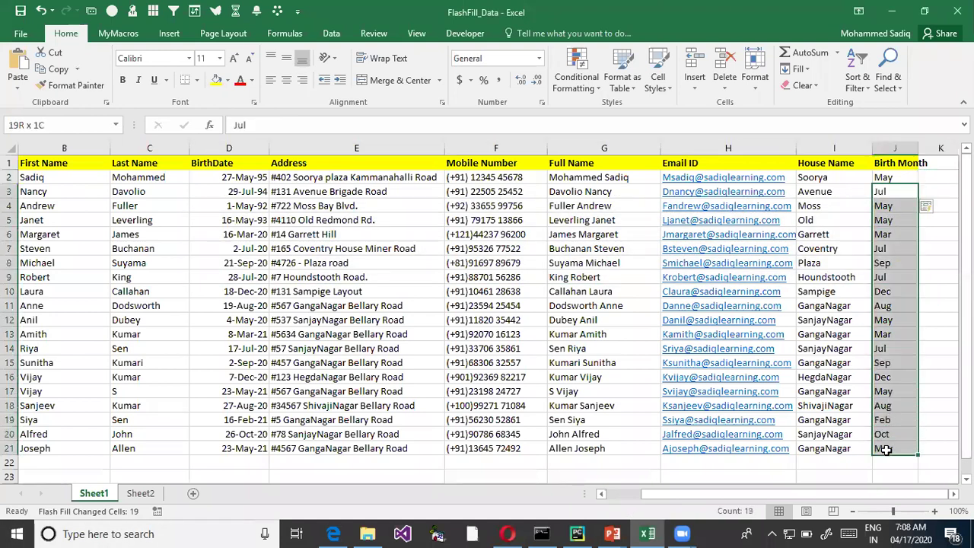
key(Delete)
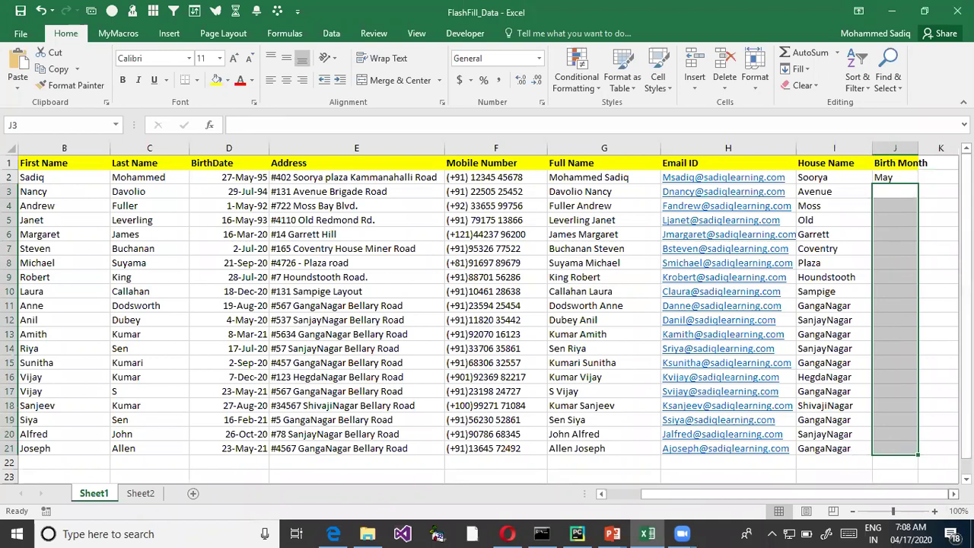
scroll(830, 234, right, 2)
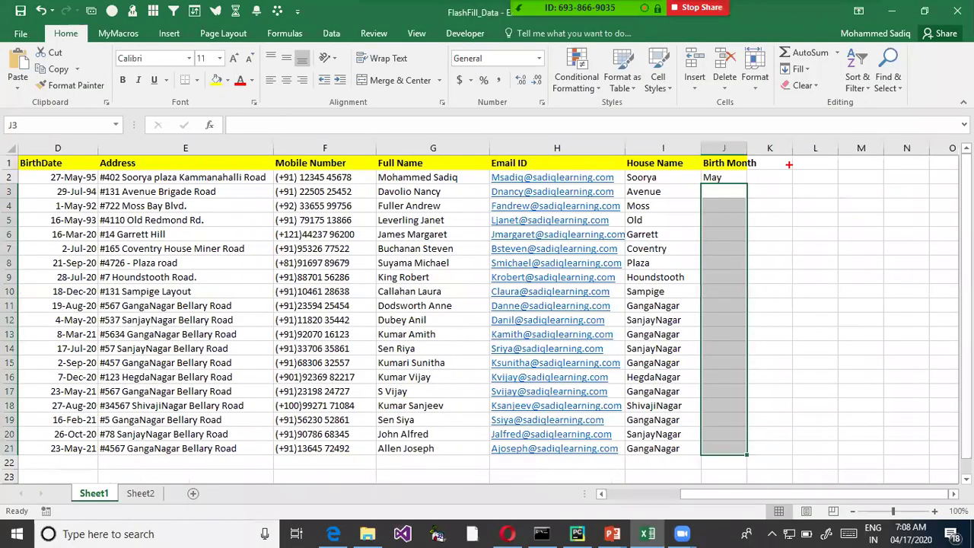
click(799, 224)
text(Ctrl)
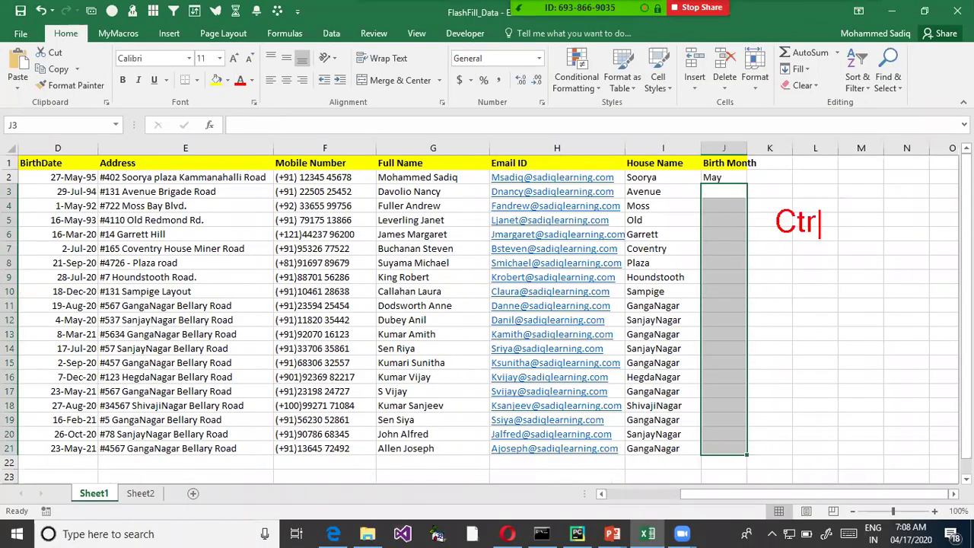
text( + E)
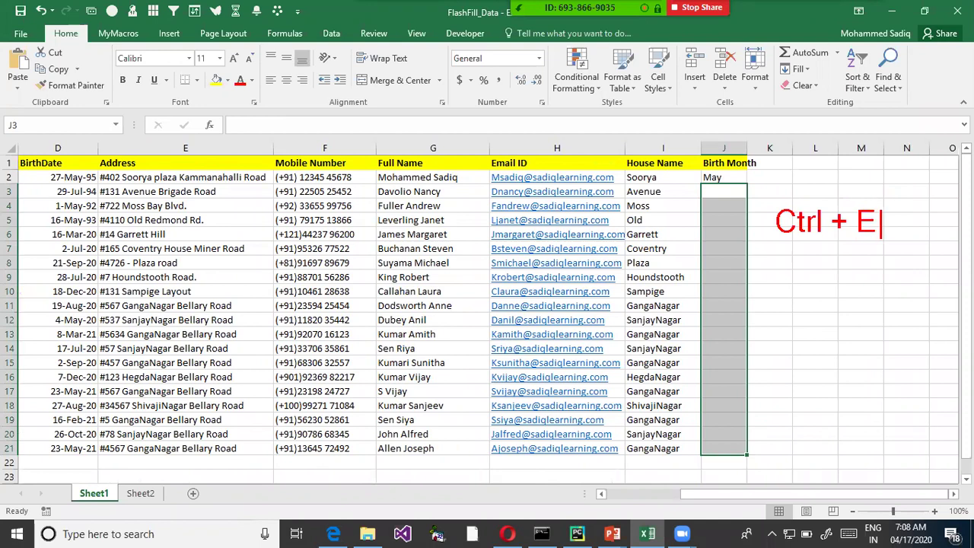
key(Escape)
- Flash Fill J2:J21 again with Ctrl+E, then undo the fill
mouse_move(718, 179)
mouse_down()
mouse_move(726, 455)
mouse_move(722, 446)
mouse_up()
key(ctrl+e)
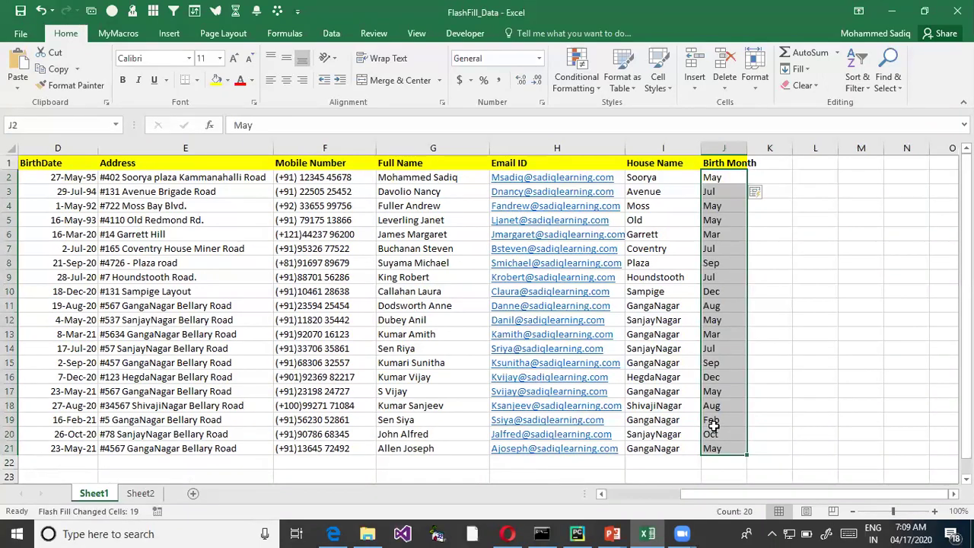
key(ctrl+z)
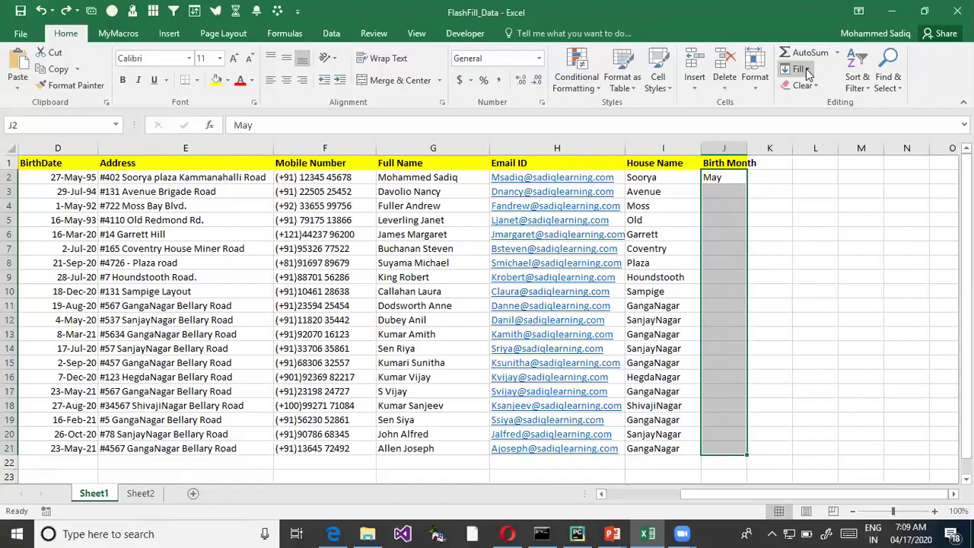
- Flash Fill the Birth Month column J2:J21 from the Home Fill menu
click(851, 86)
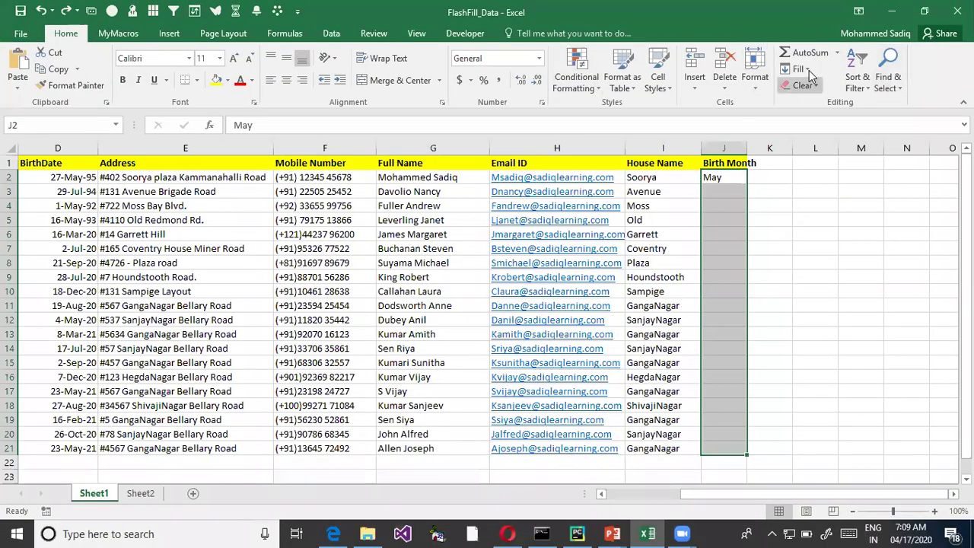
click(808, 70)
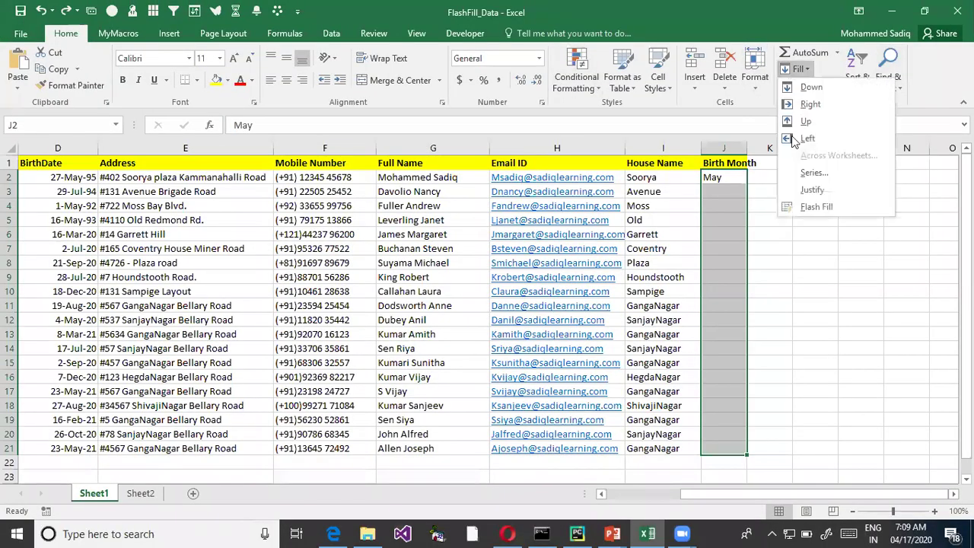
click(826, 210)
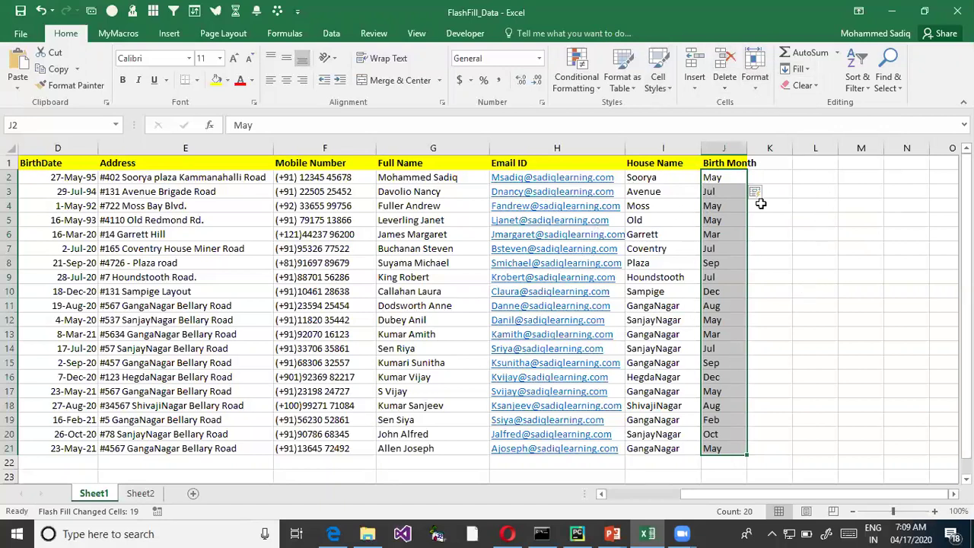
- Clear House Name values I3:I21 below Soorya, then select I2:I21
drag(651, 192, 648, 451)
key(Delete)
drag(647, 178, 659, 451)
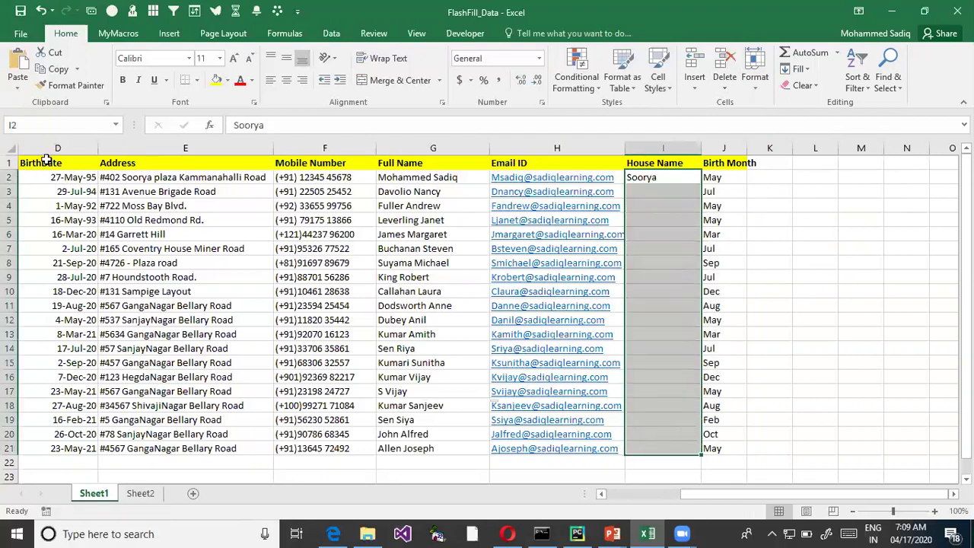
- Flash Fill House Name I2:I21 using Data Tools on the Data tab
click(332, 34)
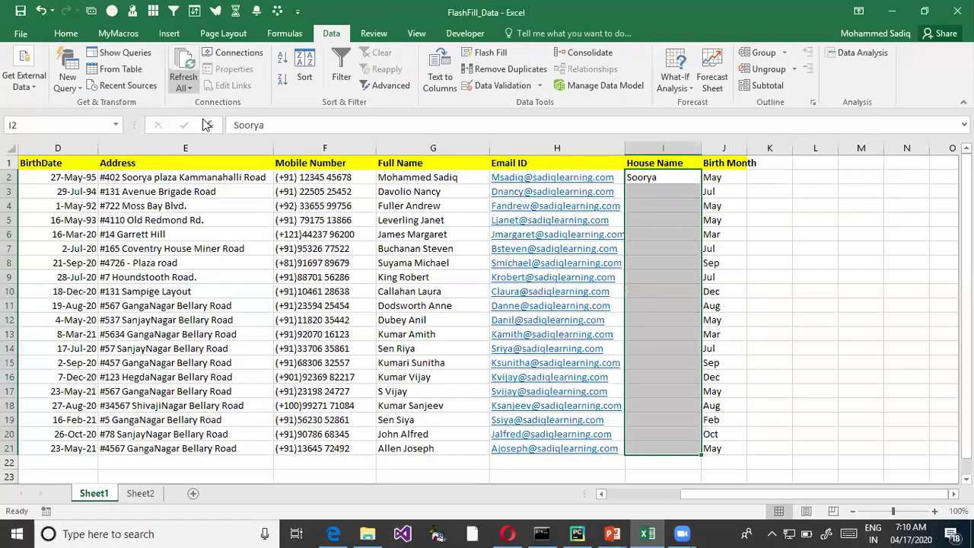
click(481, 54)
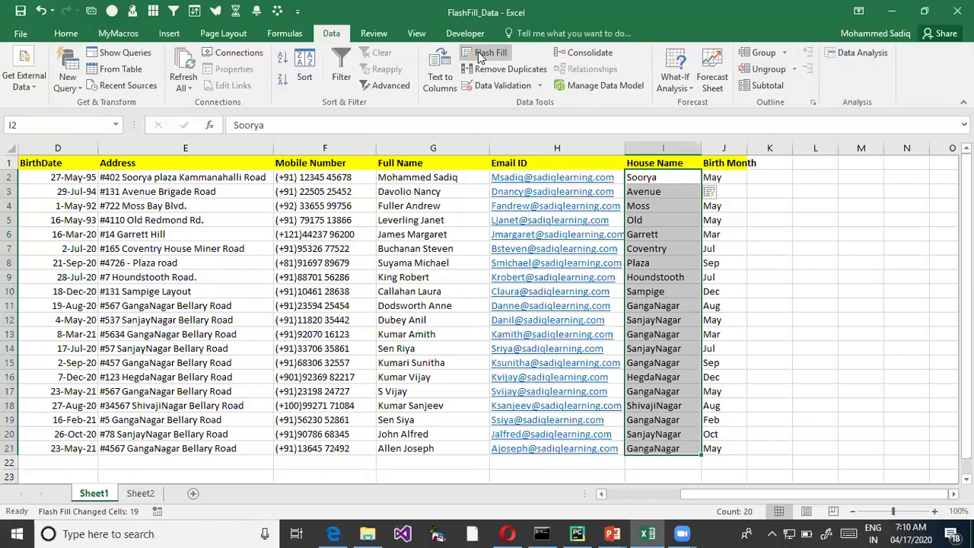
key(alt+Tab)
key(alt+Tab)
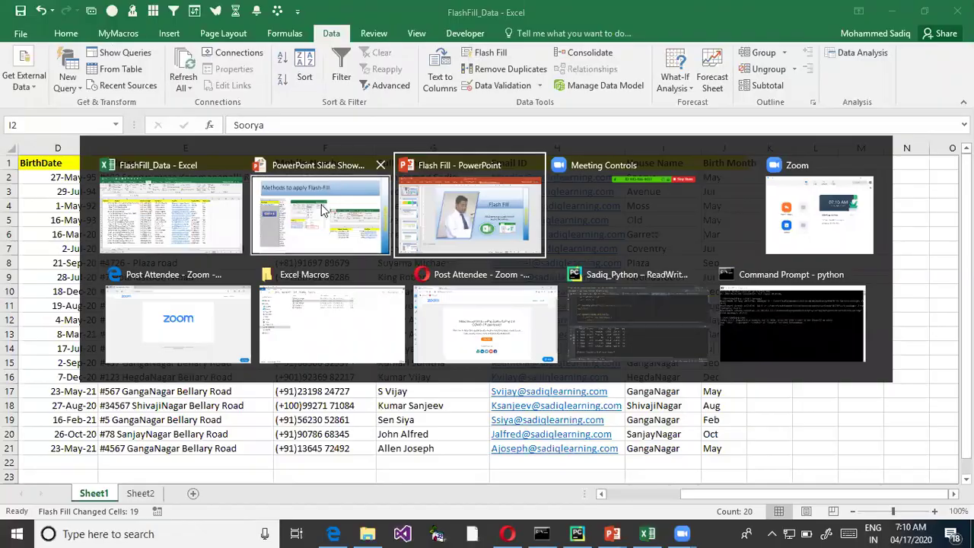
- On the Advantages of Flash Fill slide, underline and circle the CONCATENATE formula in red ink
click(331, 202)
key(Right)
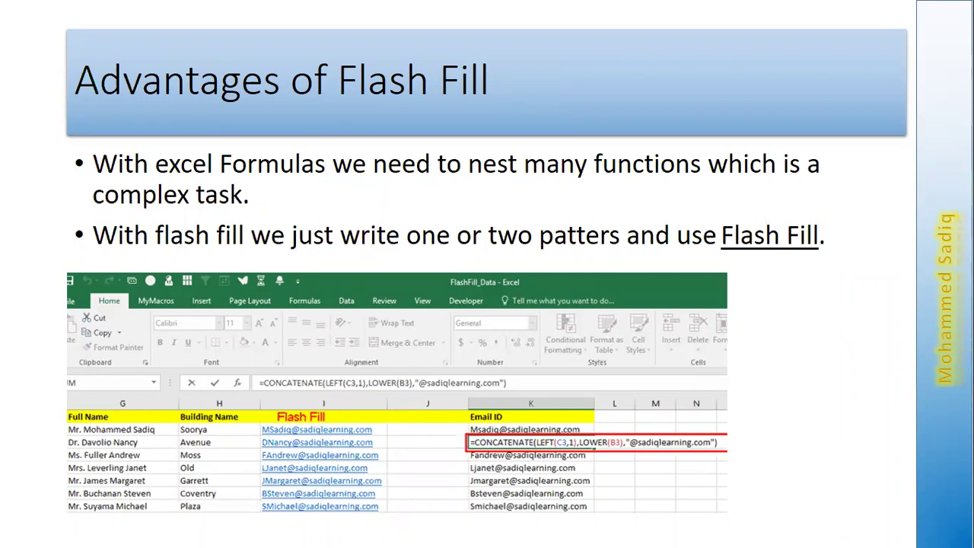
key(ctrl+2)
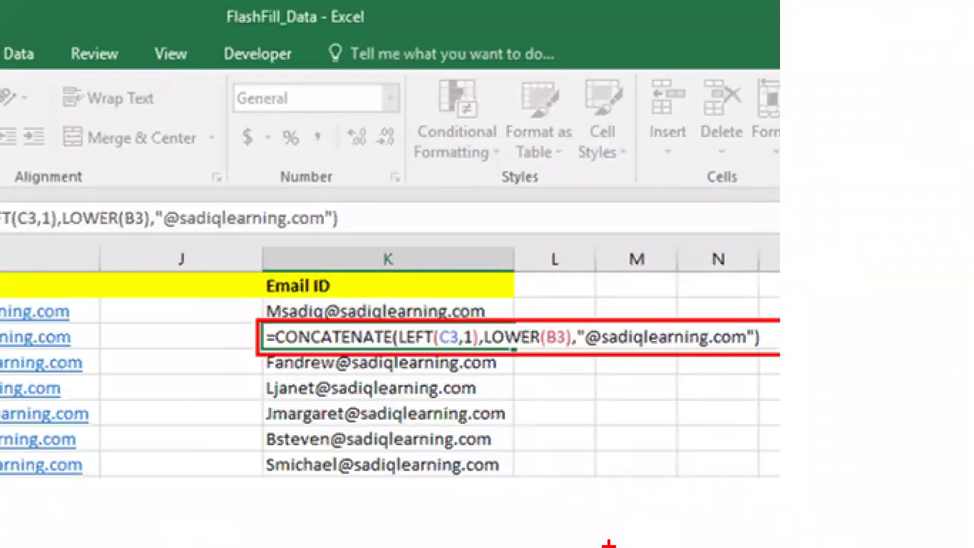
drag(441, 358, 670, 362)
mouse_move(348, 305)
mouse_down()
mouse_move(384, 310)
mouse_move(323, 300)
mouse_up()
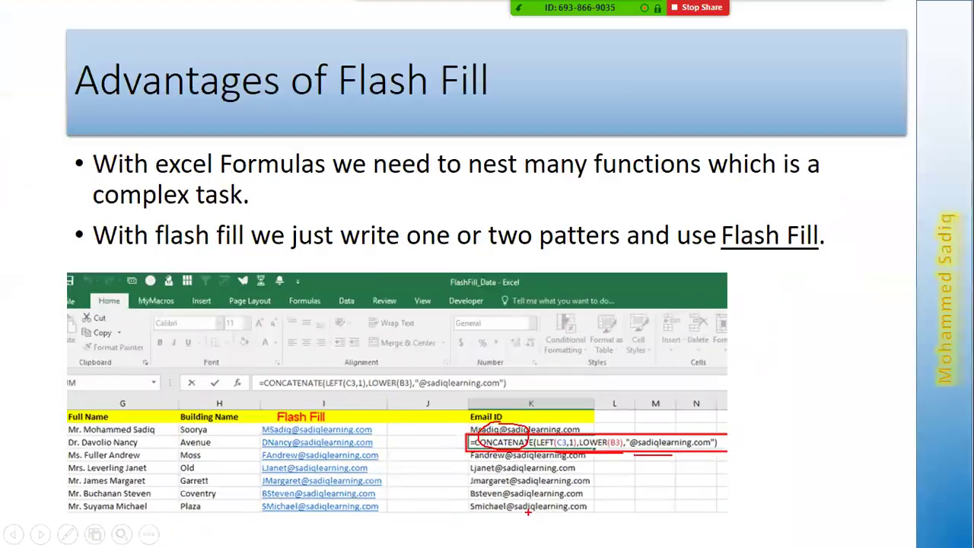
mouse_move(710, 473)
mouse_down()
mouse_move(752, 430)
mouse_move(762, 461)
mouse_up()
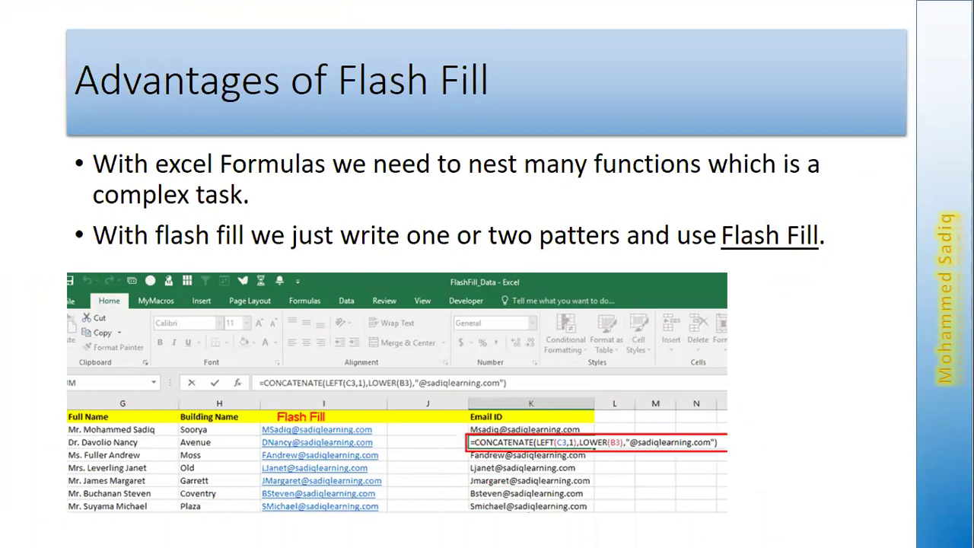
key(alt+Tab)
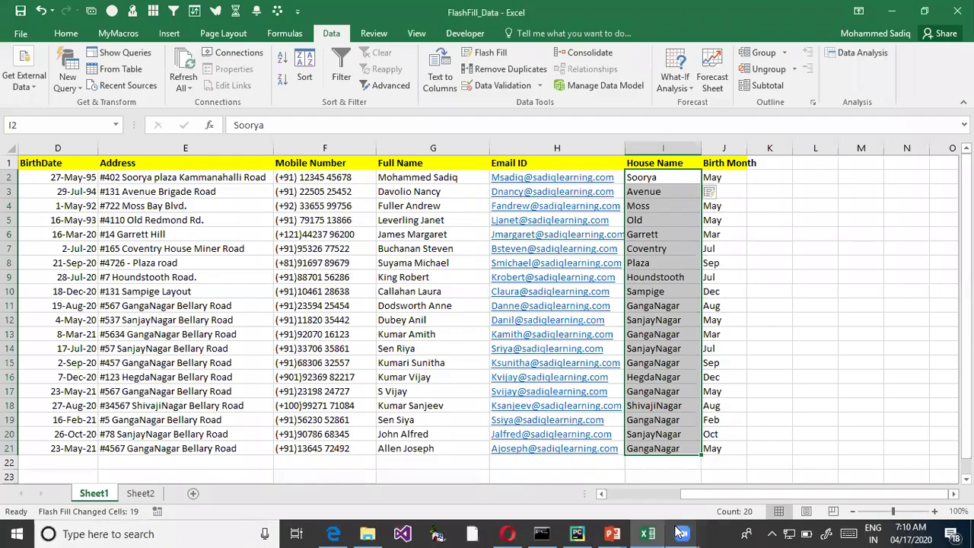
mouse_move(679, 532)
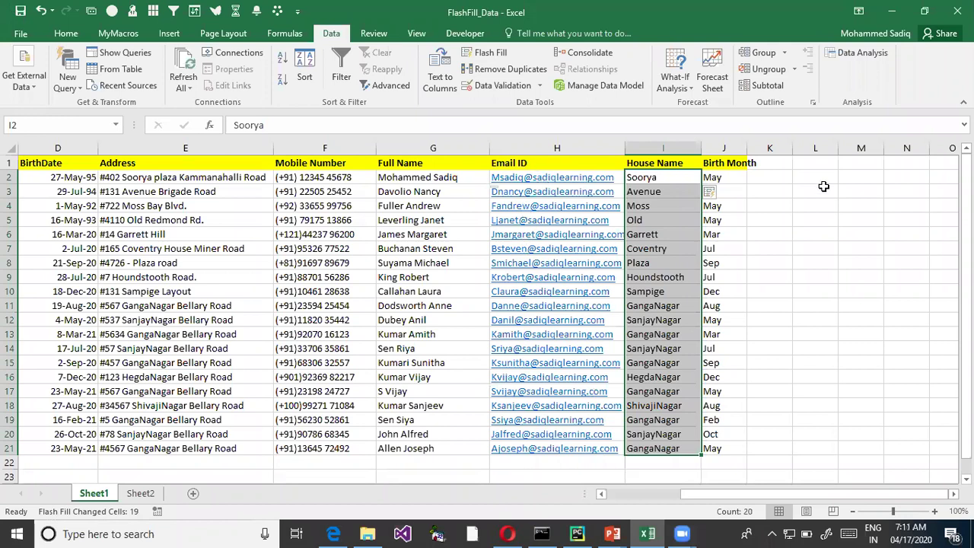
- Widen column J and add a bold 'Email using Function' header in L1
drag(747, 150, 764, 150)
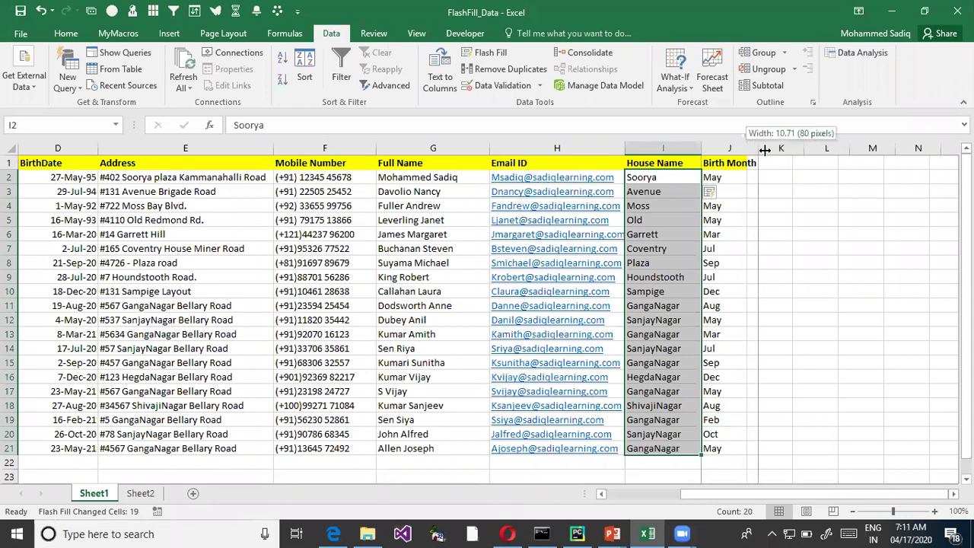
click(820, 183)
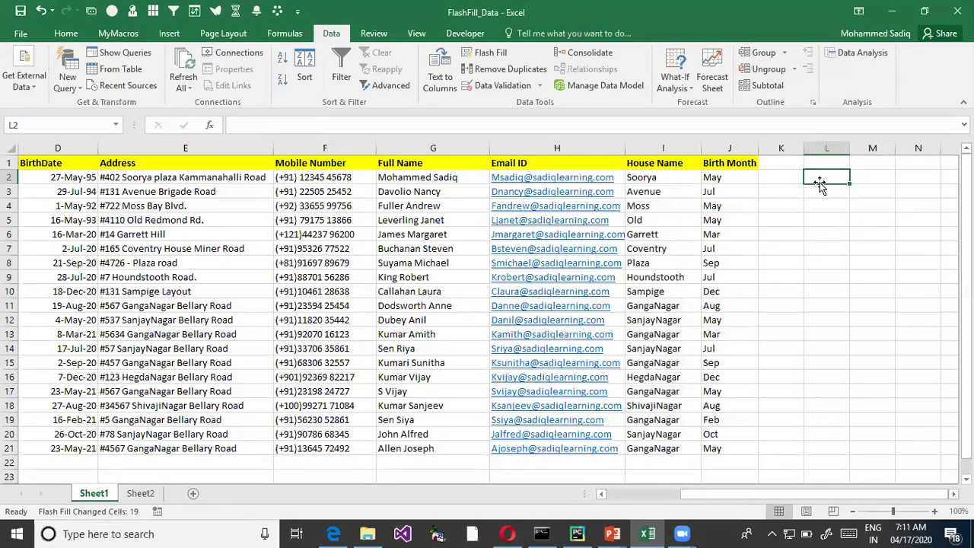
key(Up)
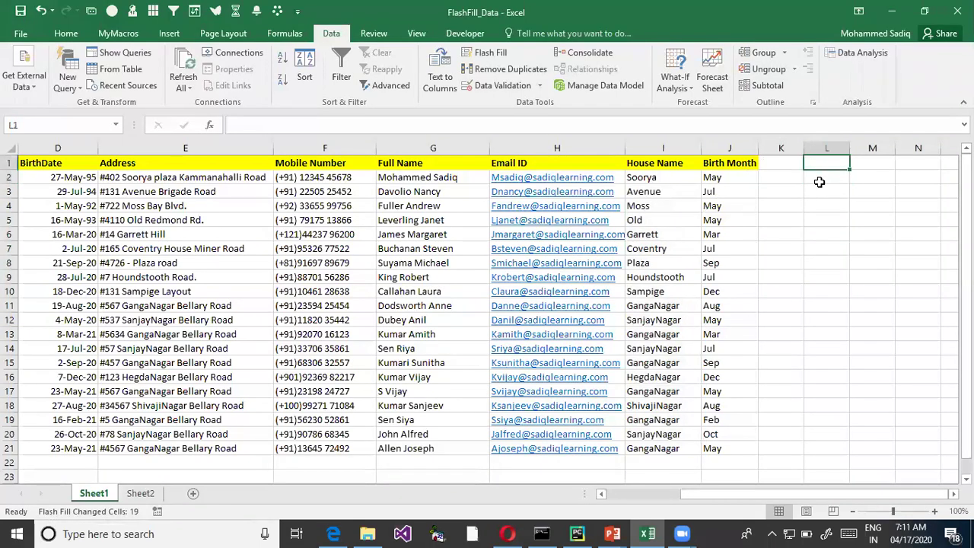
text(Email)
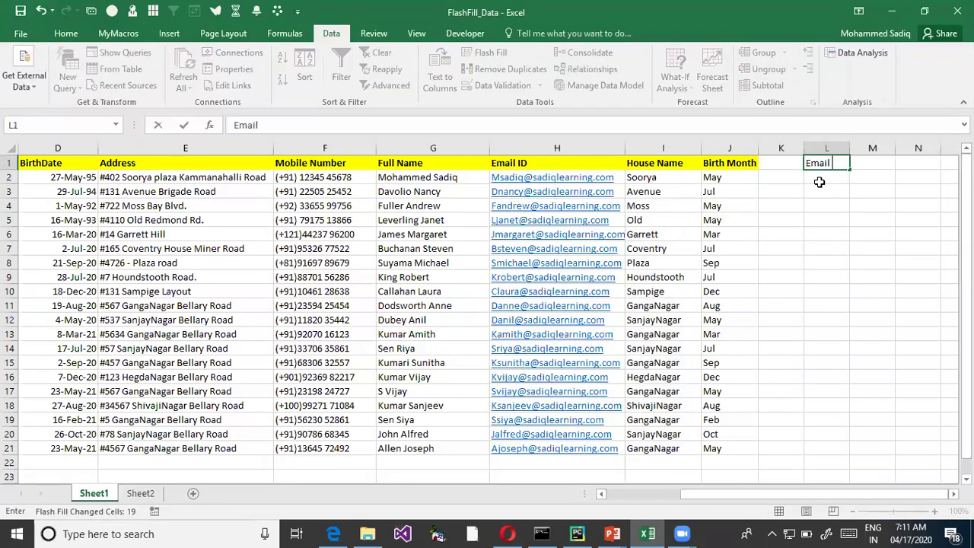
text( using Function)
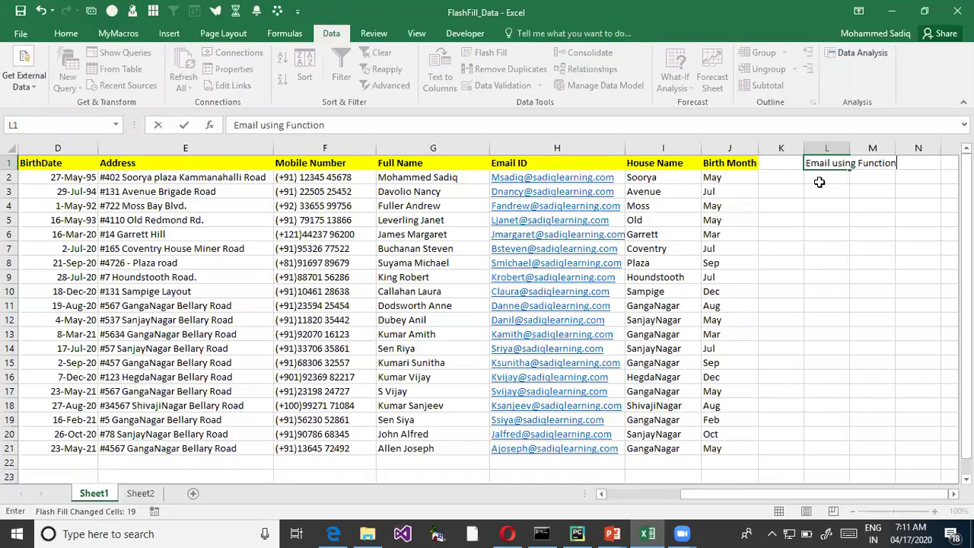
key(ctrl+Return)
key(ctrl+b)
- Enter =LEFT(C2,1) in L2 to get the last name's first letter
click(819, 185)
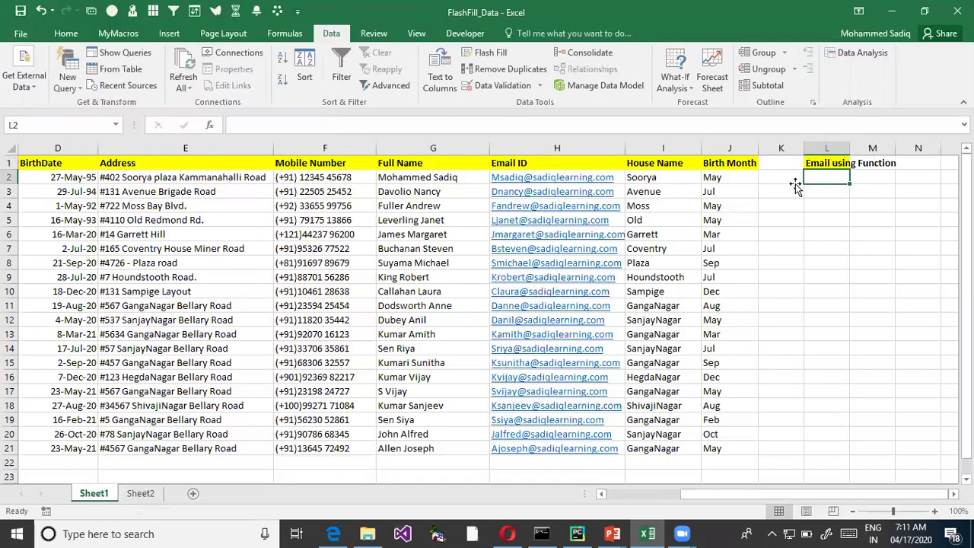
key(Left)
key(Left)
key(Left)
key(Left)
key(Left)
key(Home)
key(Right)
key(Right)
key(Right)
key(Right)
key(Right)
key(Right)
key(Right)
key(Right)
key(Right)
key(Right)
key(Right)
key(Right)
key(Right)
key(Right)
key(Left)
key(Left)
key(Left)
text(=left()
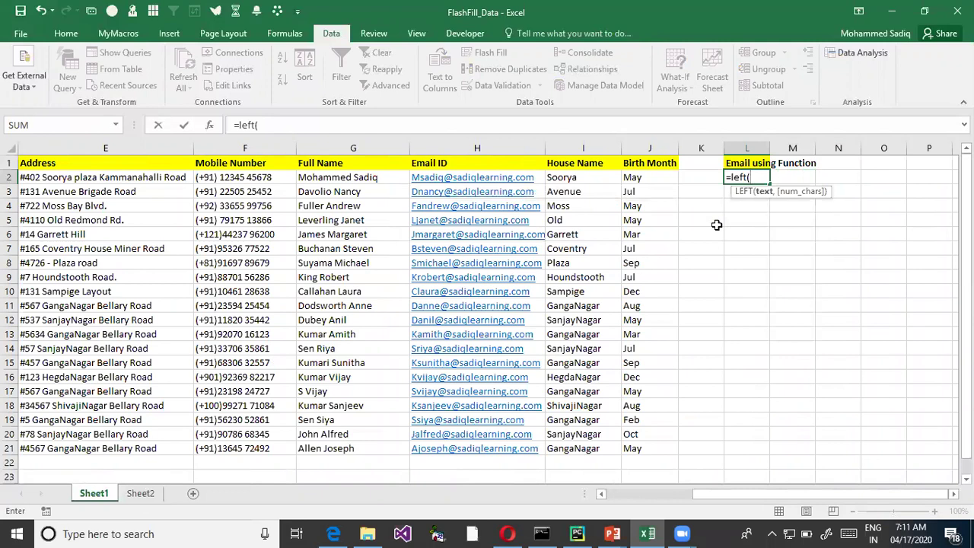
click(107, 177)
key(Left)
key(Left)
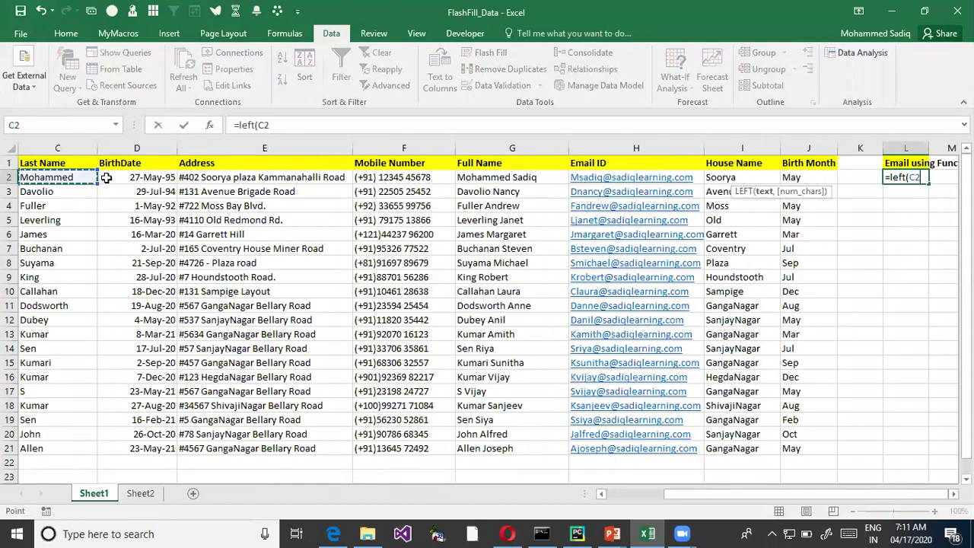
text(,)
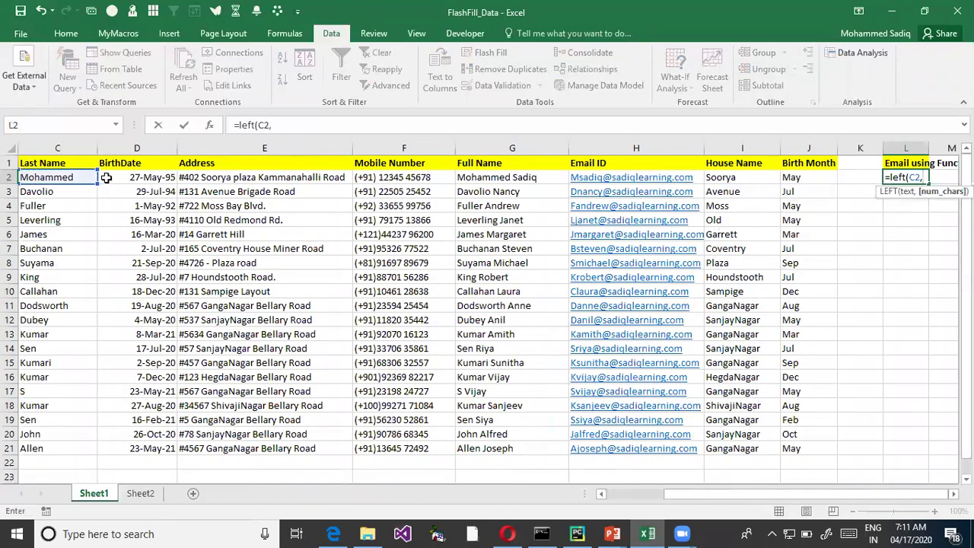
text(1))
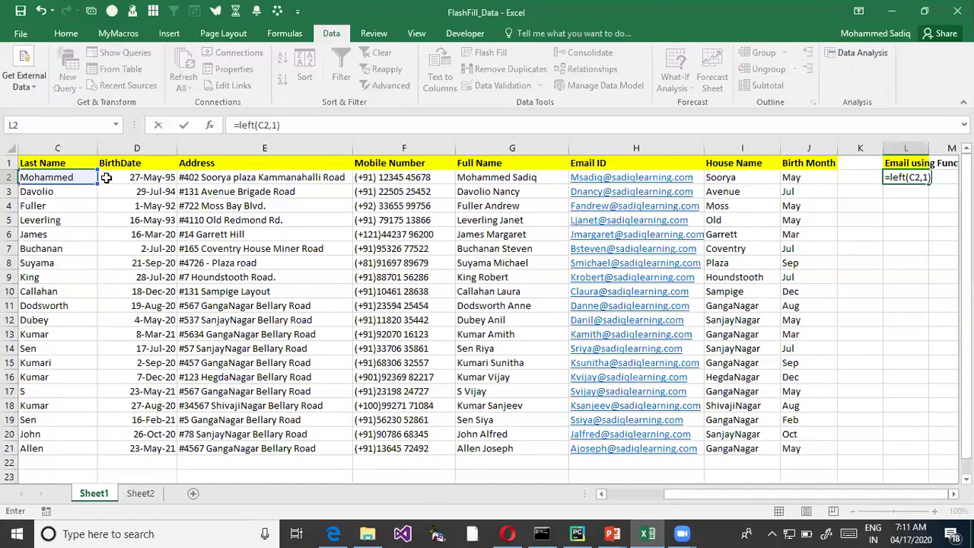
key(Return)
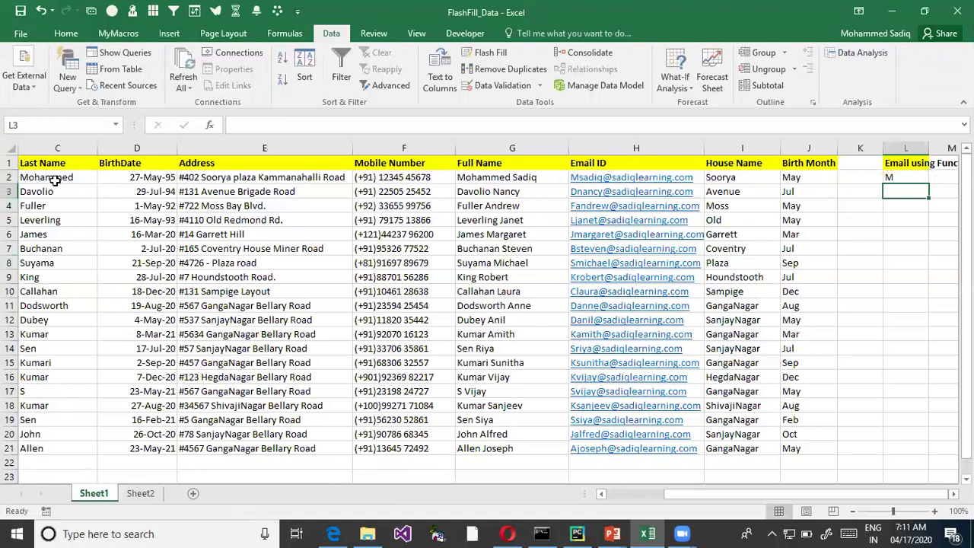
- Wrap the L2 formula in CONCATENATE with first name B2, accepting Excel's correction
click(48, 183)
key(Left)
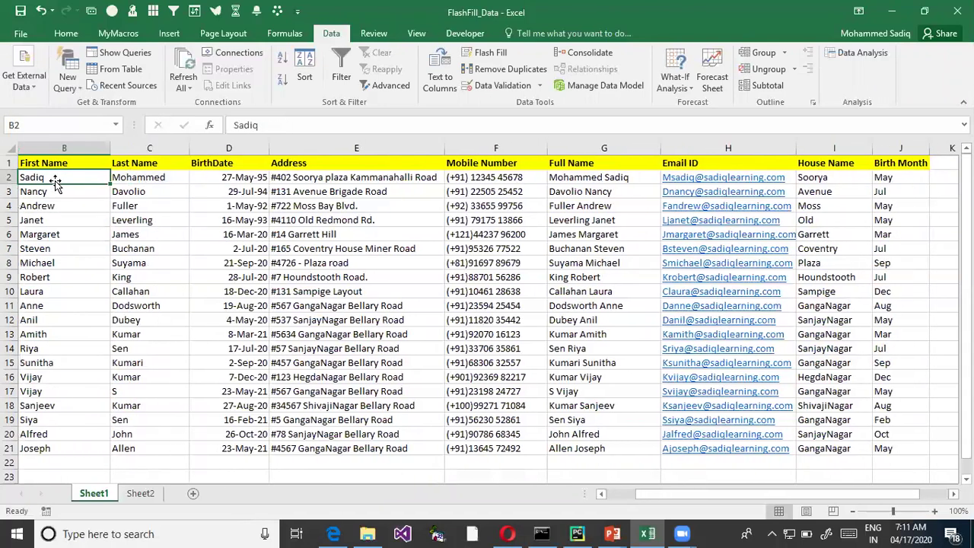
key(Right)
key(Right)
key(Right)
key(Right)
key(Right)
key(Right)
key(Right)
key(Right)
key(Right)
key(Right)
key(Right)
key(Right)
key(Left)
key(Left)
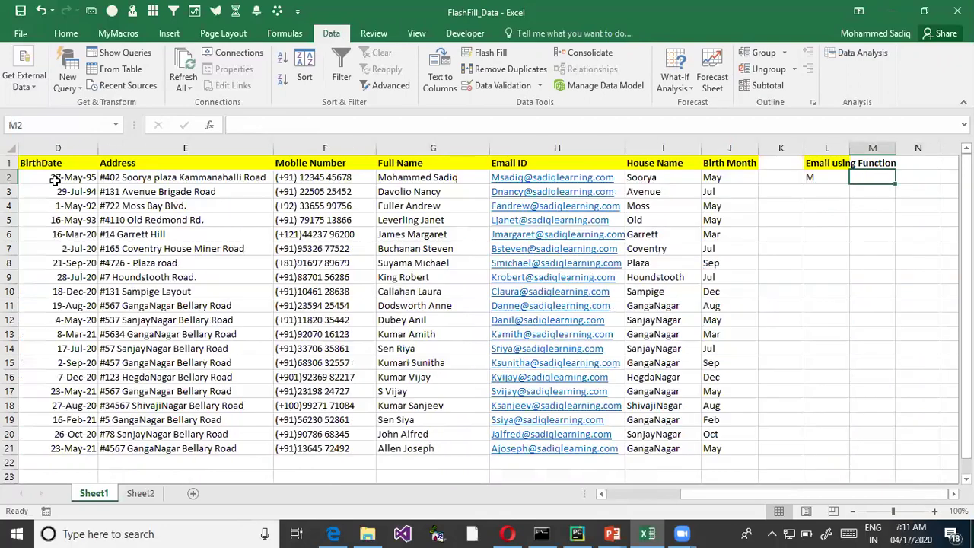
key(F2)
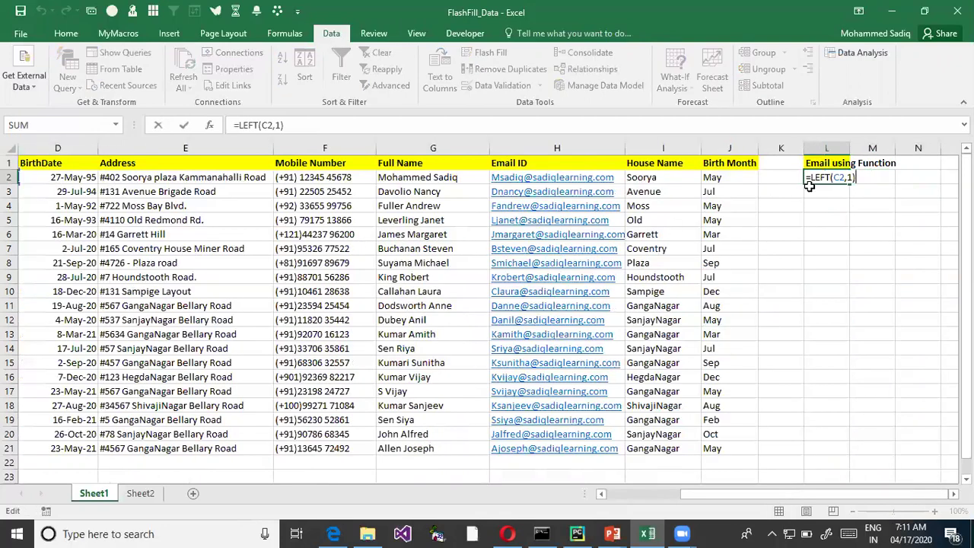
click(812, 177)
text(con)
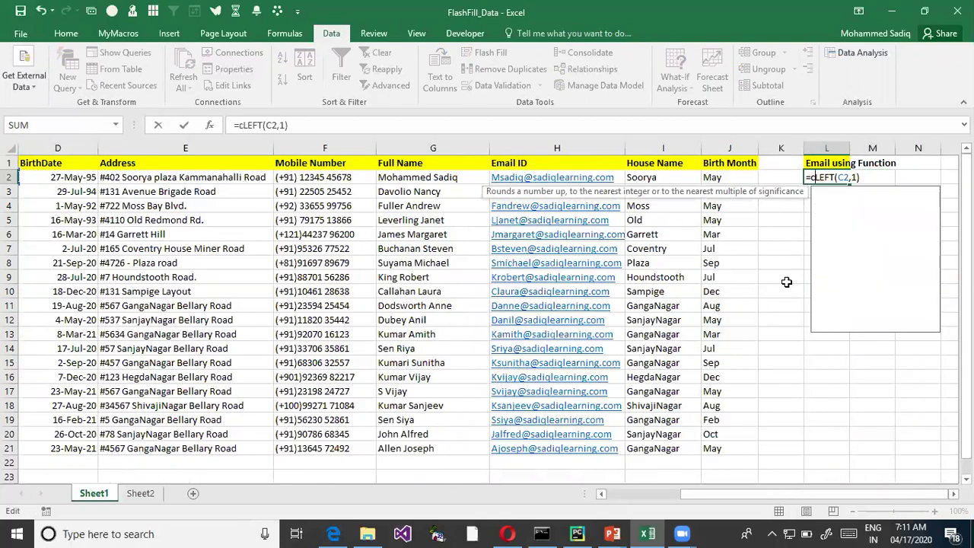
text(ca)
key(Tab)
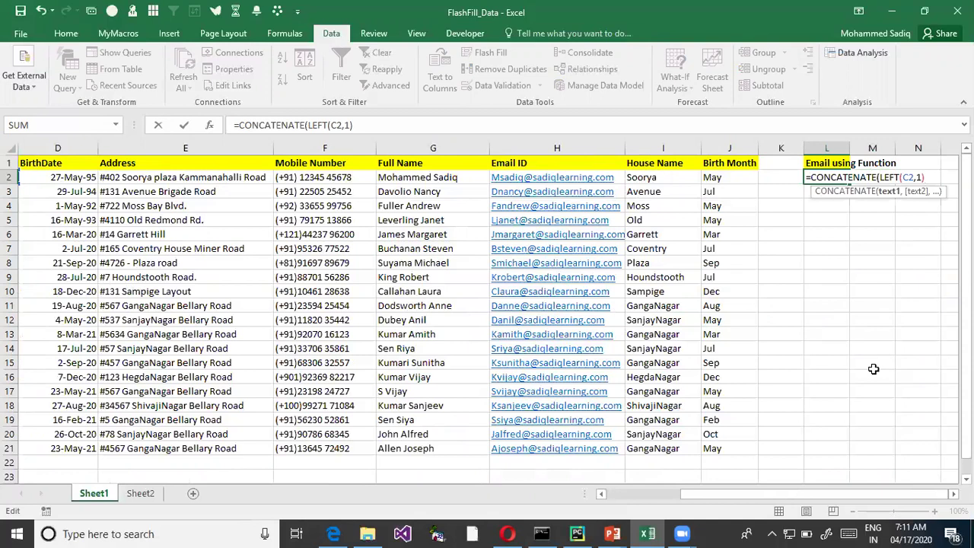
text(,)
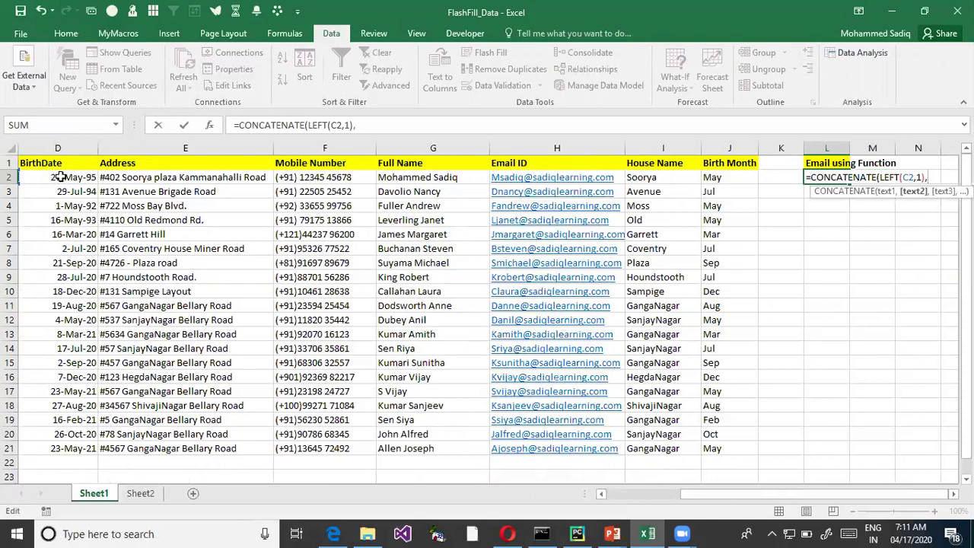
click(61, 177)
key(Left)
key(Left)
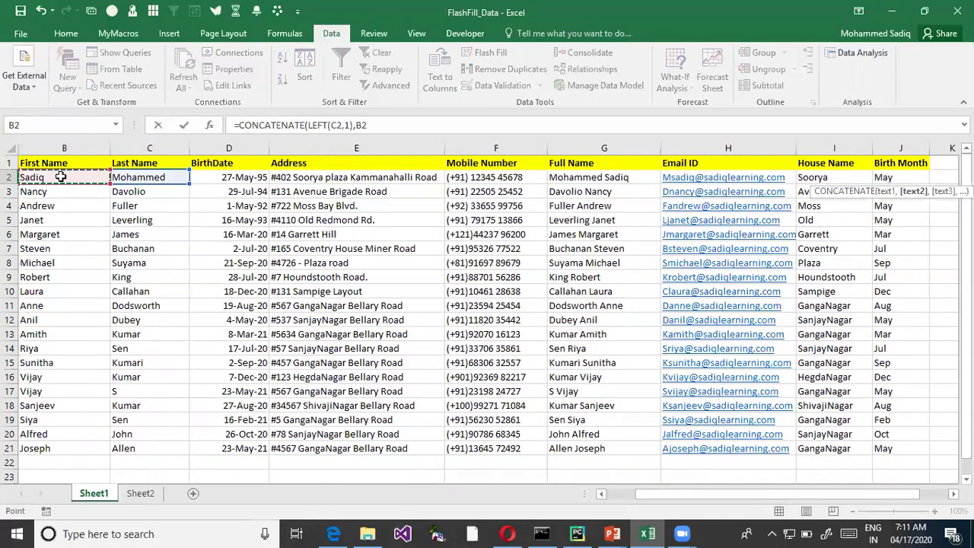
key(Return)
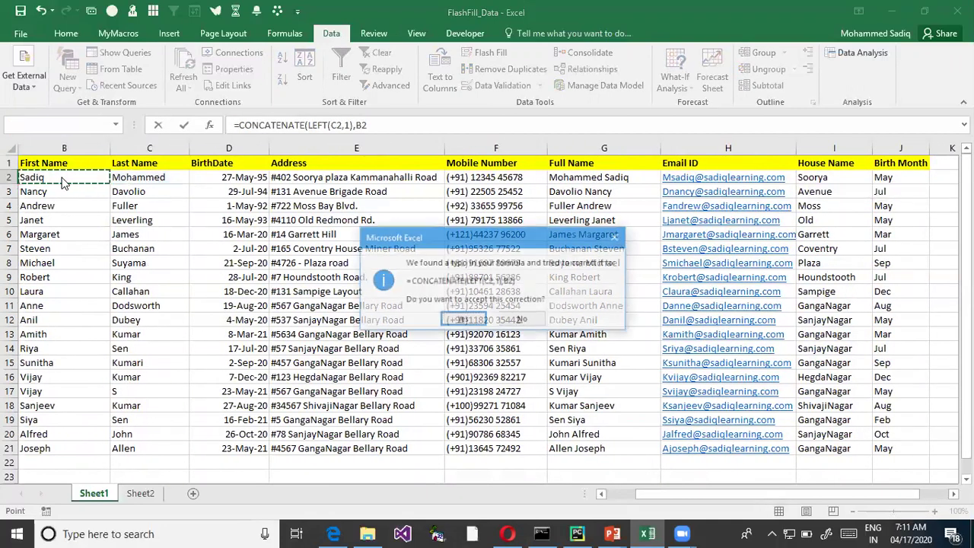
key(Return)
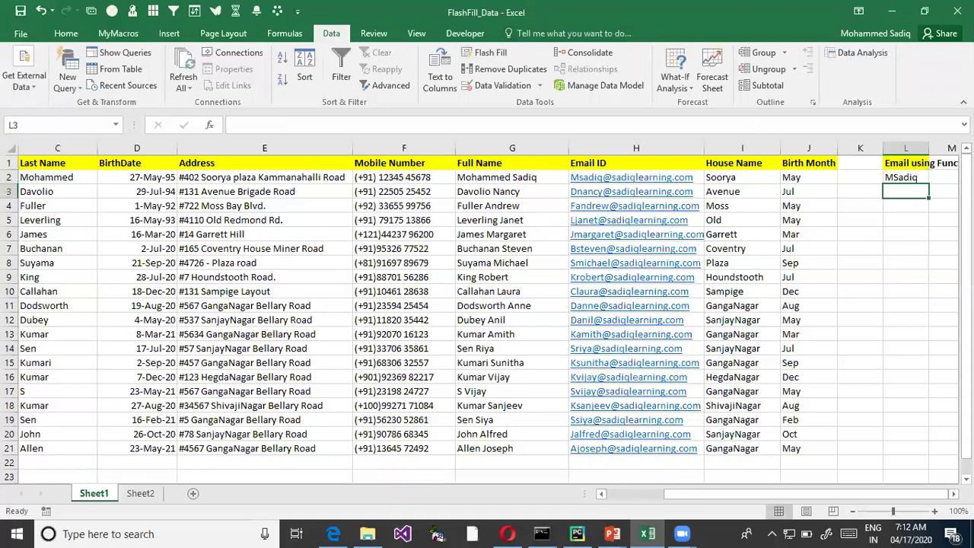
scroll(759, 271, right, 3)
click(749, 180)
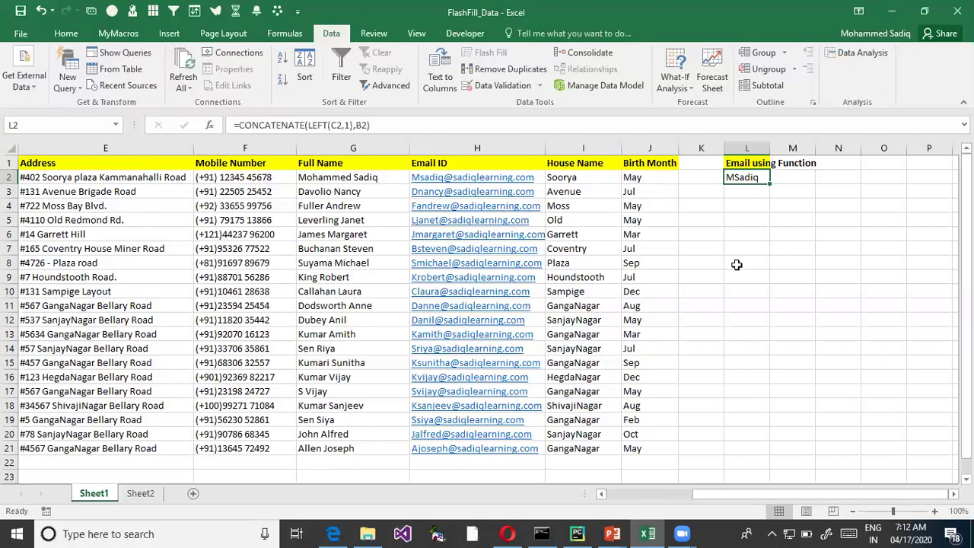
key(F2)
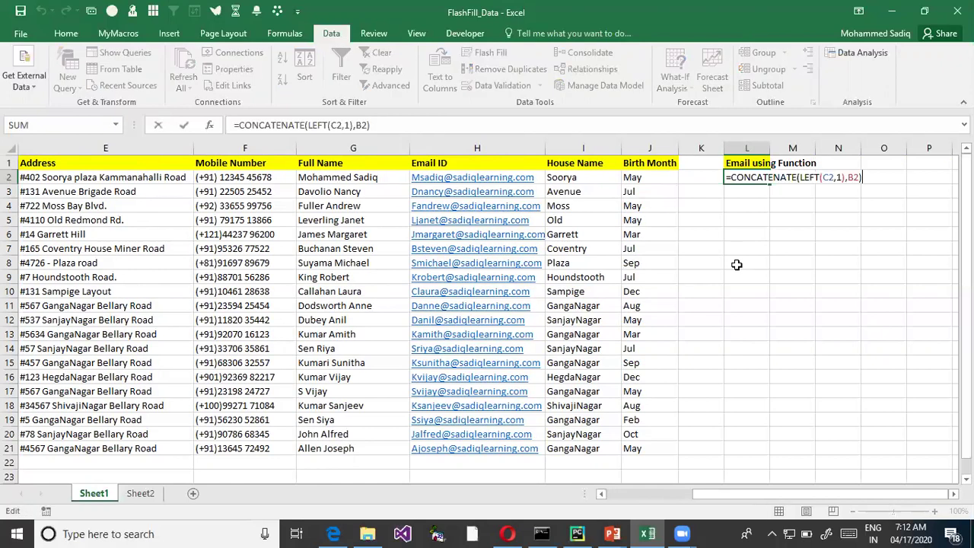
key(BackSpace)
text(,)
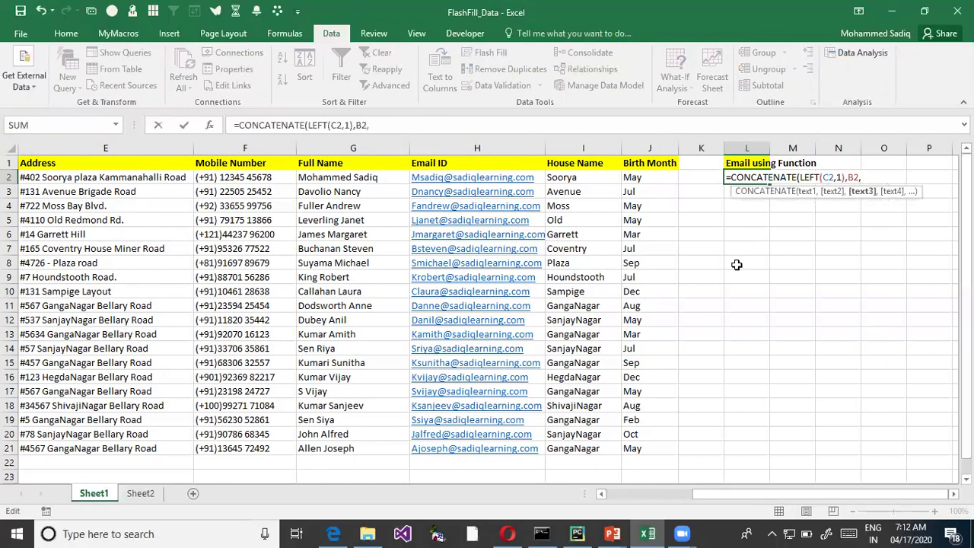
text("@sadiqler)
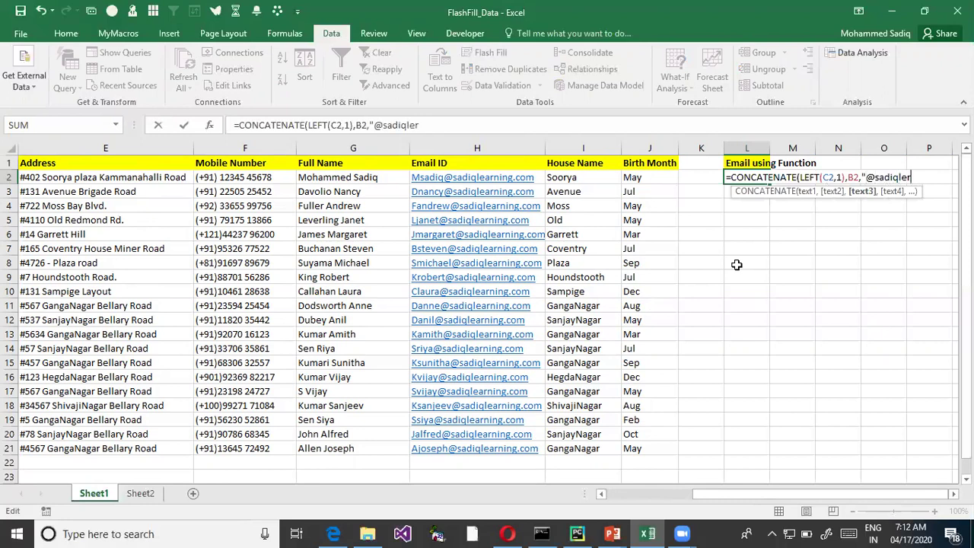
key(BackSpace)
text(arning.com"))
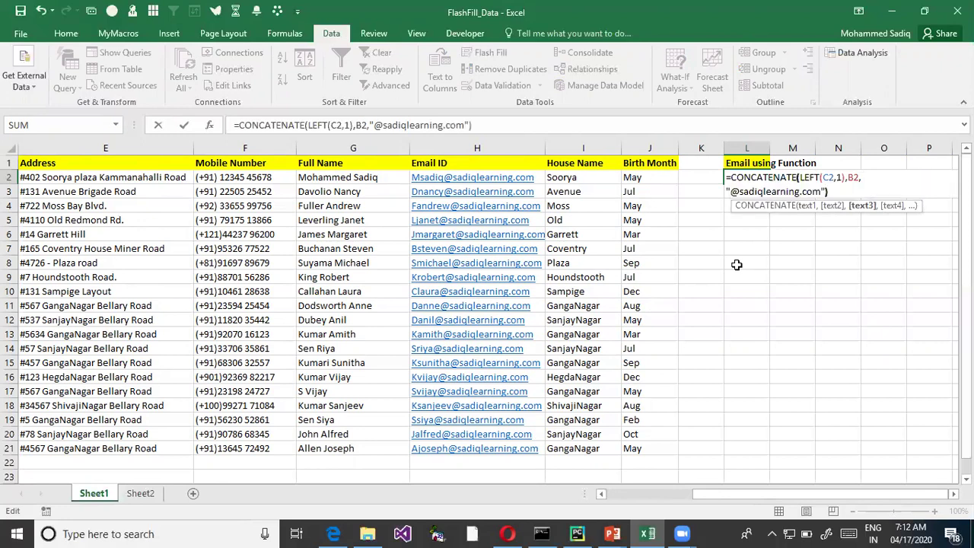
key(Return)
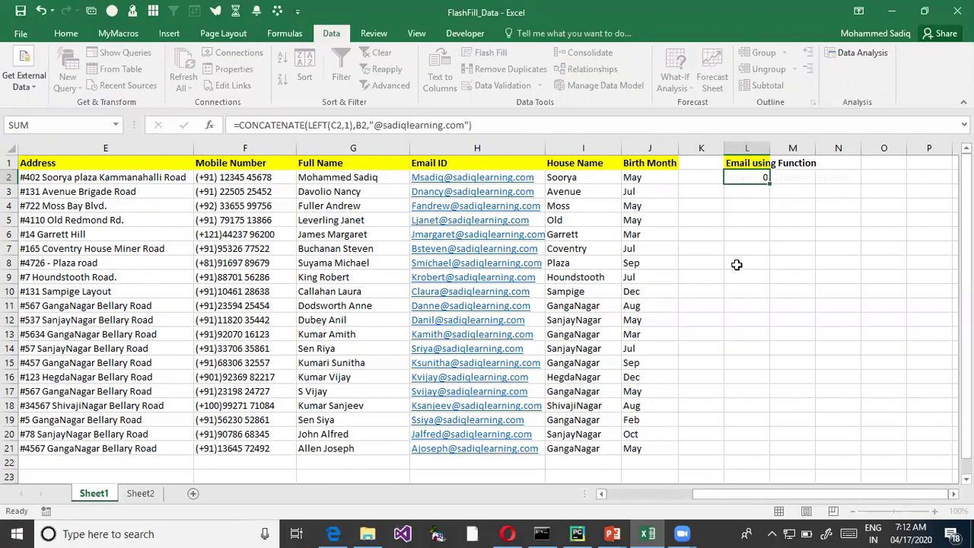
- Autofit column L, fill the L2 email formula down to L21, and widen column L
double_click(769, 150)
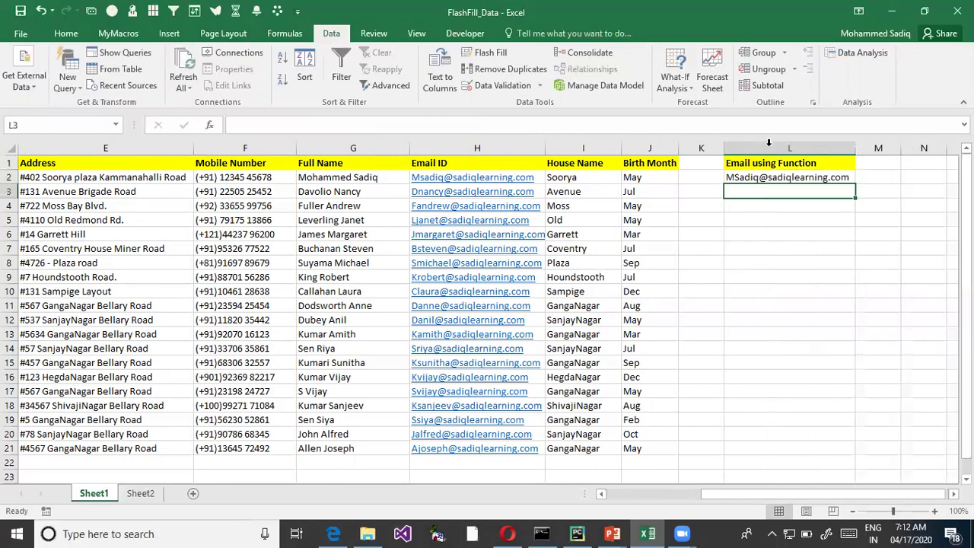
click(966, 478)
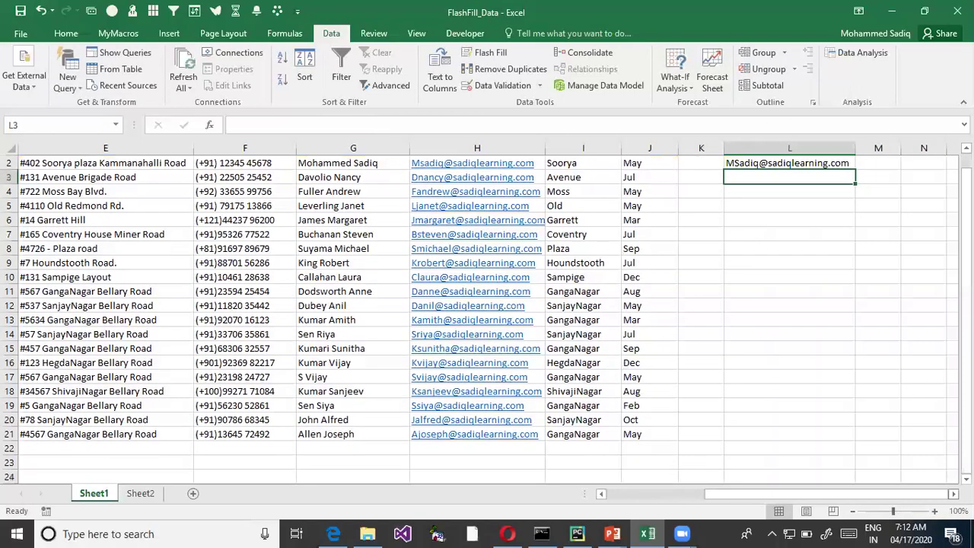
click(954, 494)
scroll(609, 305, up, 1)
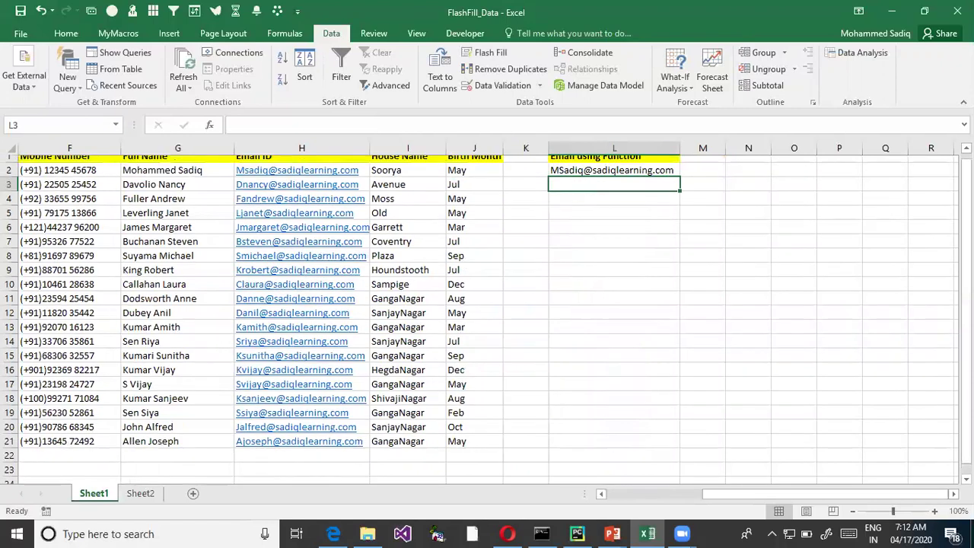
click(663, 178)
drag(677, 183, 688, 456)
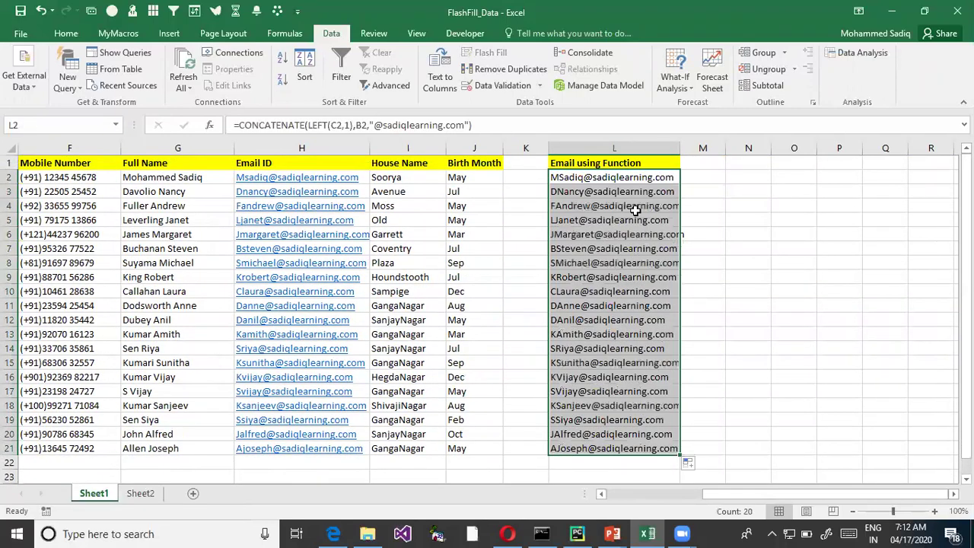
drag(680, 147, 728, 147)
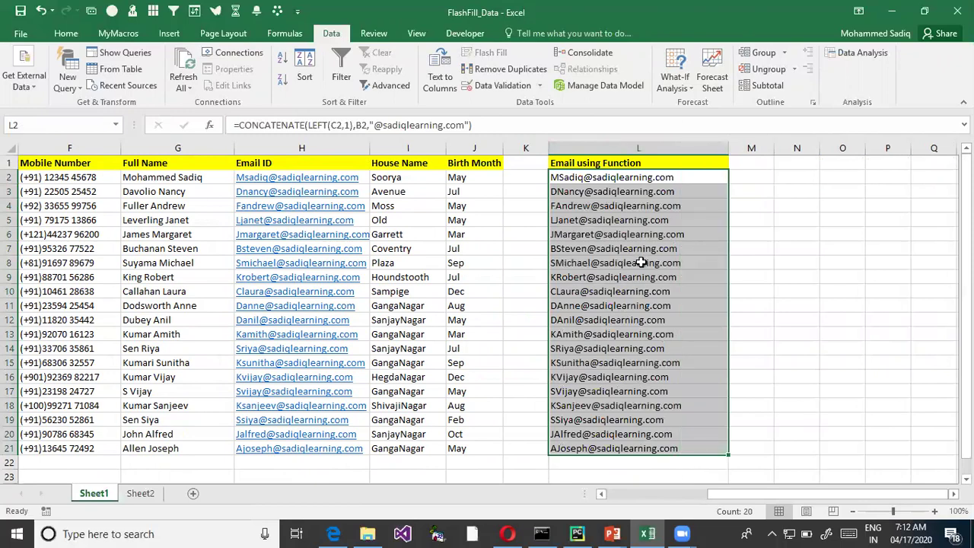
- Open and dismiss the Format Cells dialog, then open the L2 formula for editing
key(ctrl+1)
click(215, 203)
mouse_move(245, 161)
mouse_down()
mouse_move(432, 484)
mouse_move(424, 518)
mouse_up()
mouse_move(634, 157)
mouse_down()
mouse_move(804, 547)
mouse_move(853, 526)
mouse_up()
key(Escape)
click(768, 197)
click(655, 177)
double_click(655, 178)
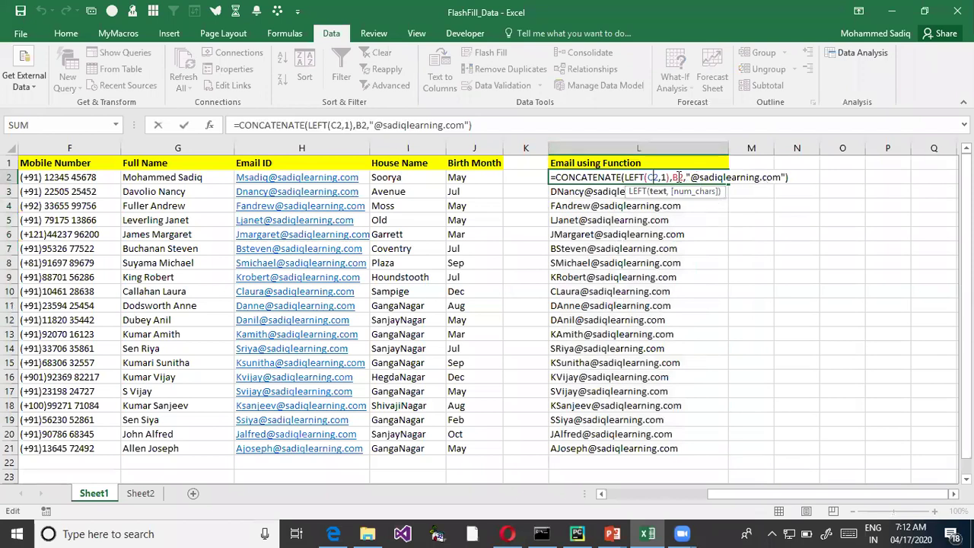
- Wrap first name B2 in LOWER within the L2 formula and copy it down to L21
click(674, 177)
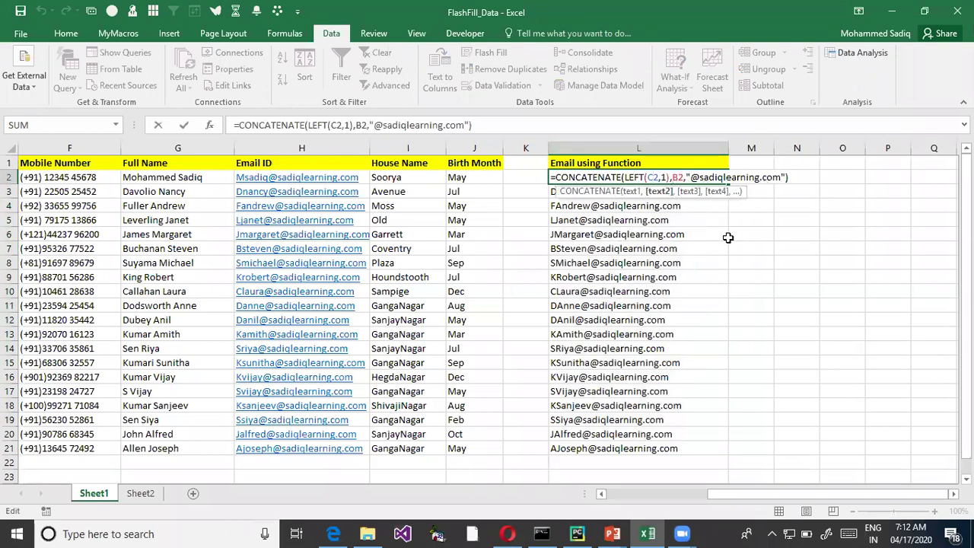
text(lower*)
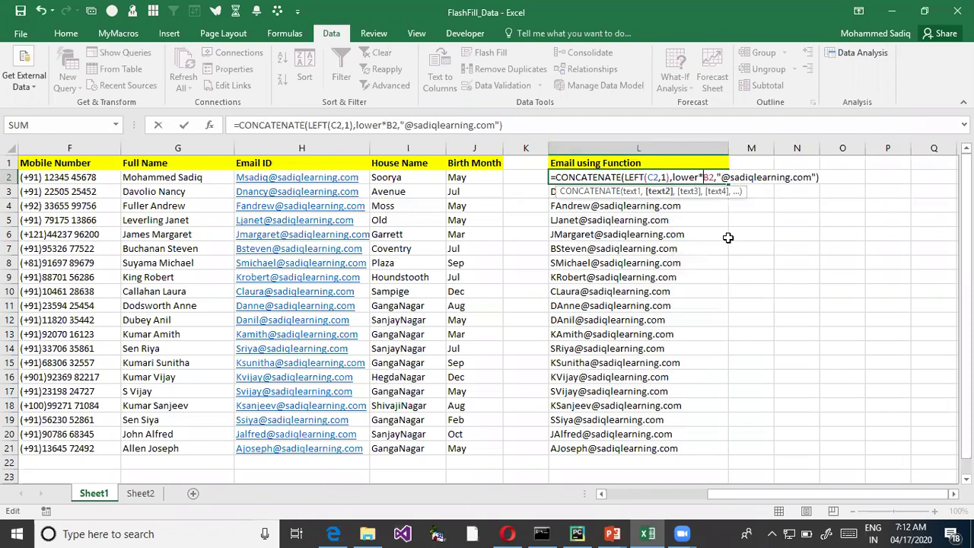
key(BackSpace)
text((C3,1)
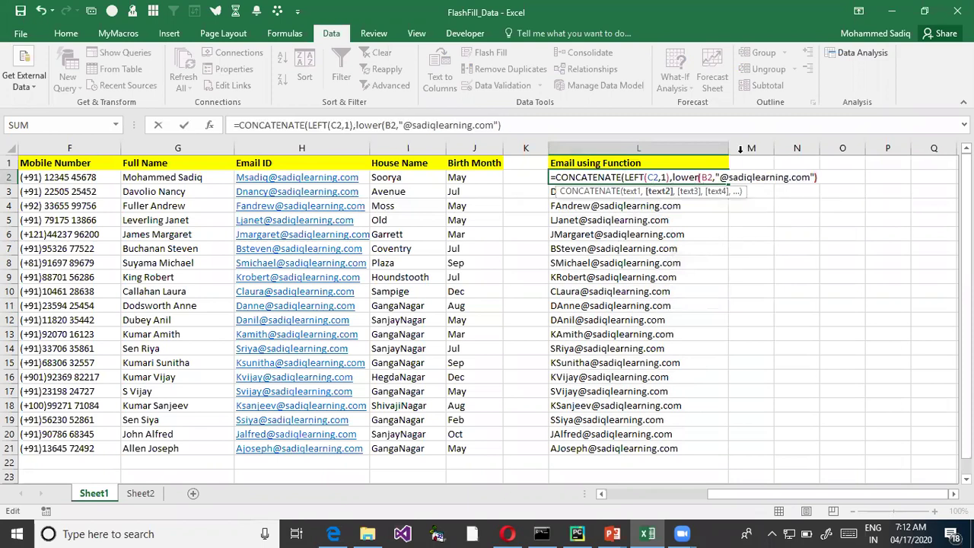
text())
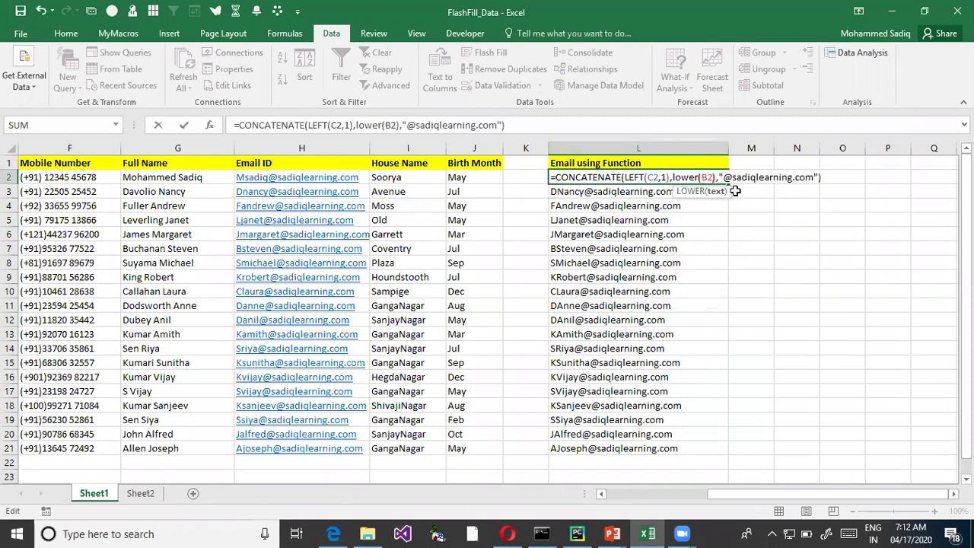
key(Return)
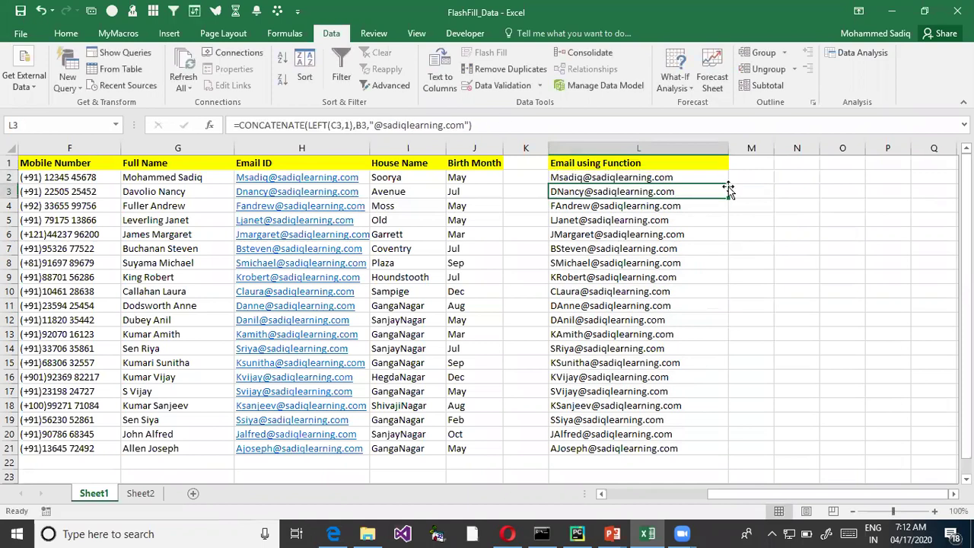
click(726, 184)
double_click(730, 185)
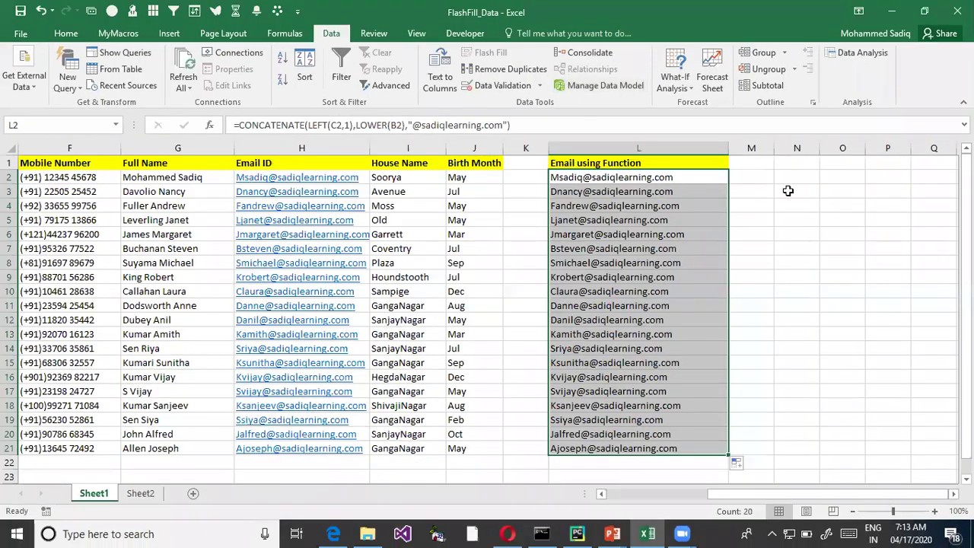
- Recheck the L2 formula, then select the Flash-Filled emails in column H for comparison
click(837, 191)
double_click(679, 184)
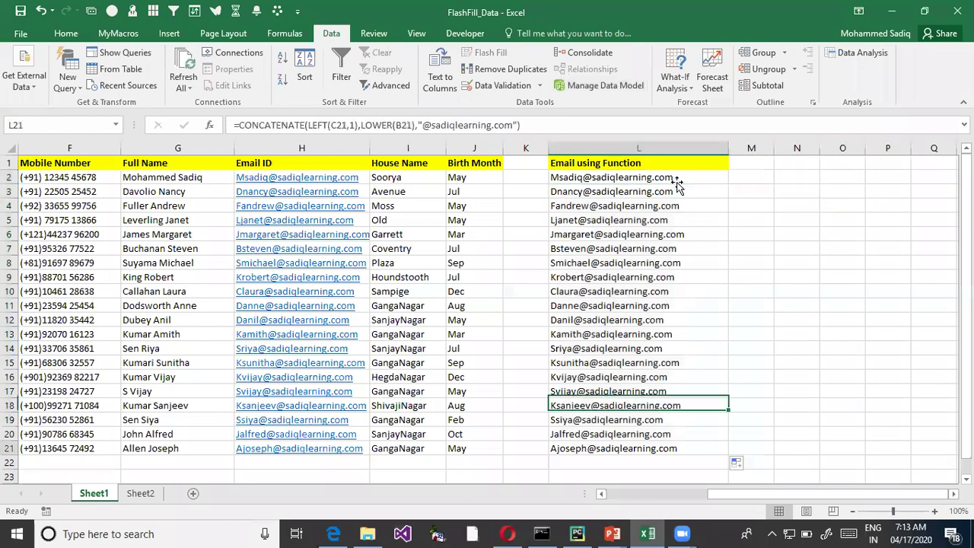
double_click(662, 178)
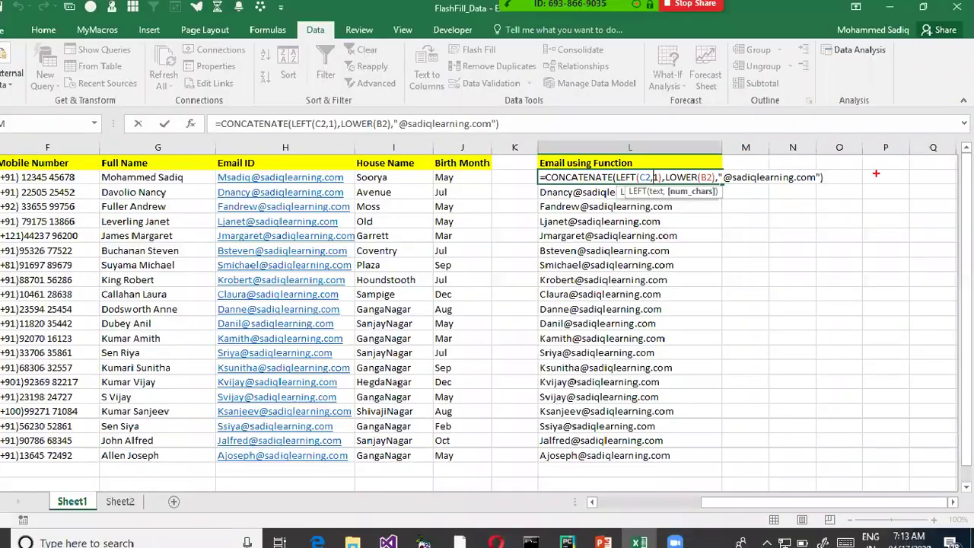
key(Return)
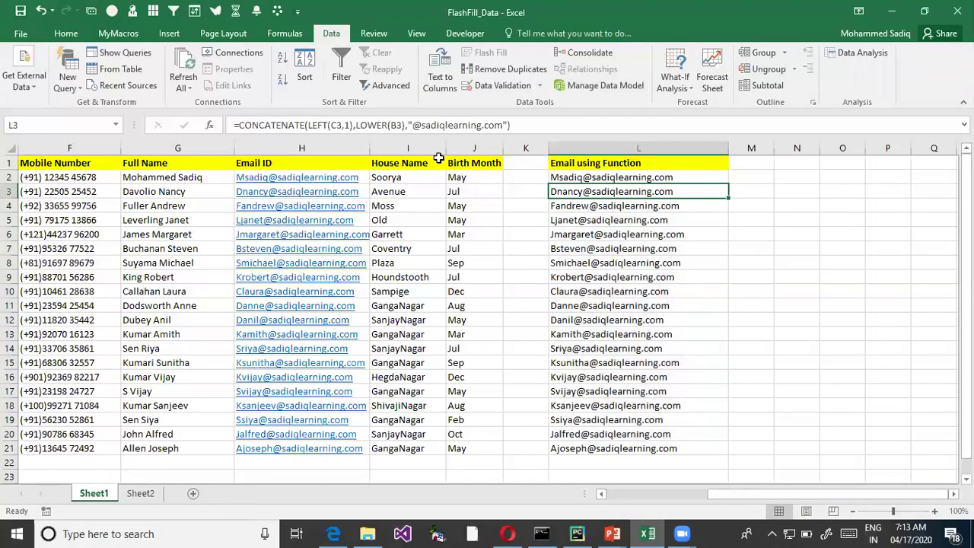
drag(269, 462, 270, 183)
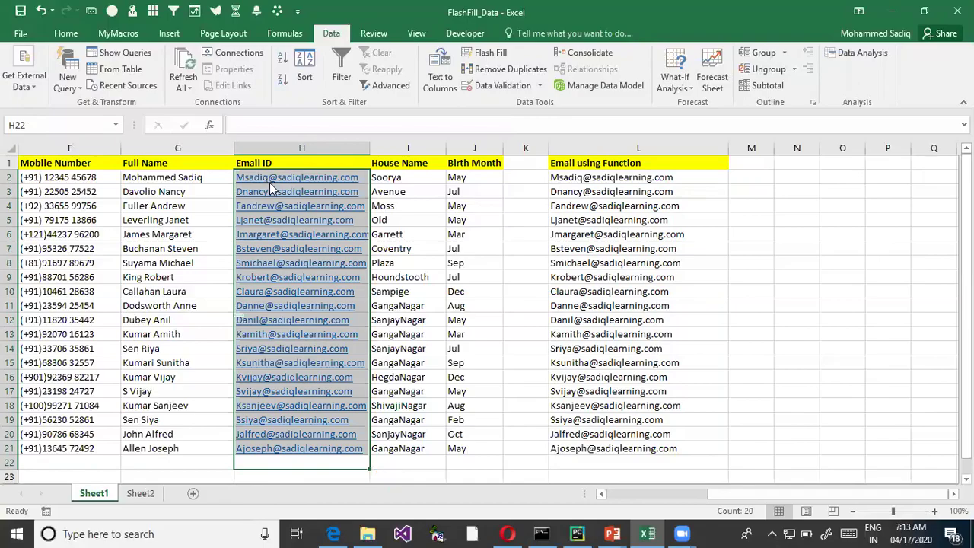
key(alt+Tab)
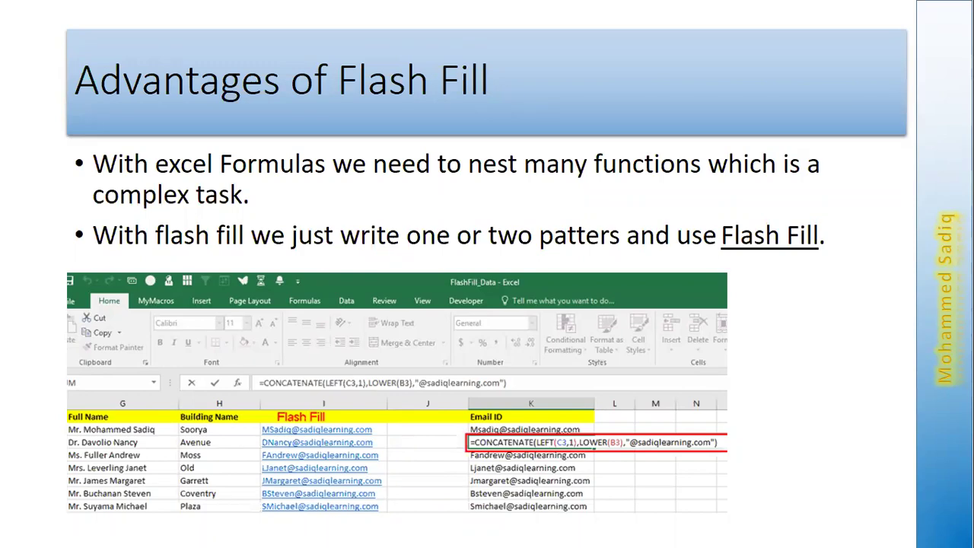
- Advance to the Limitations of Flash-Fill slide and box its title with the pen
key(Right)
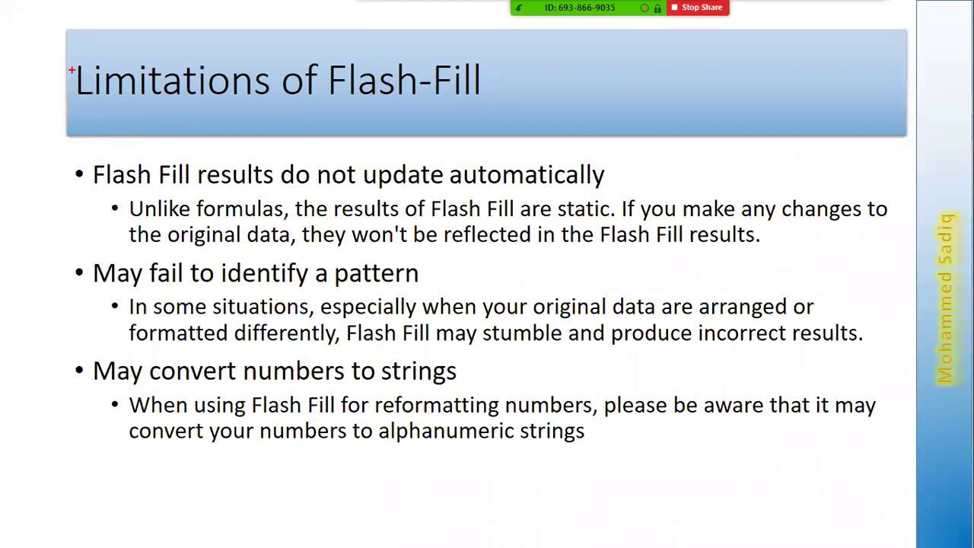
mouse_move(67, 52)
mouse_down()
mouse_move(467, 136)
mouse_move(497, 120)
mouse_up()
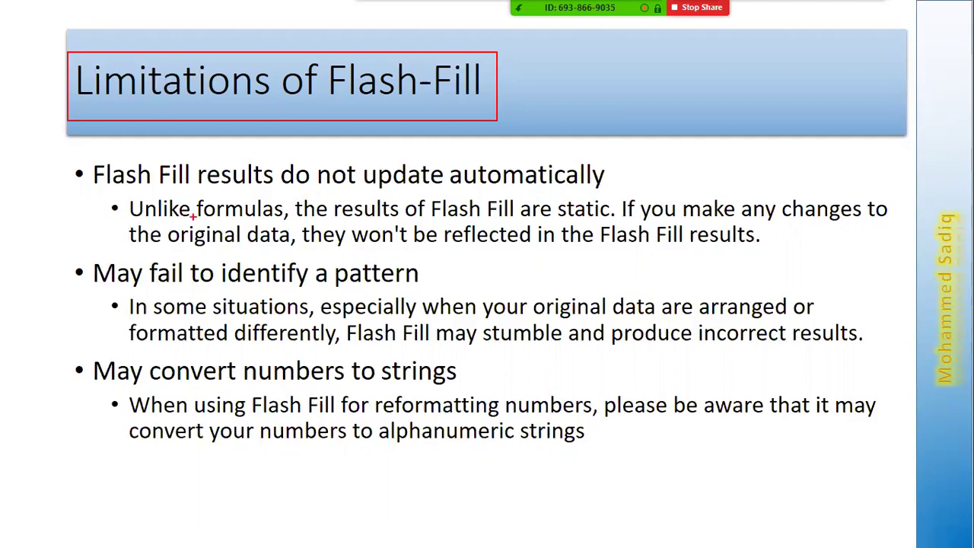
key(Escape)
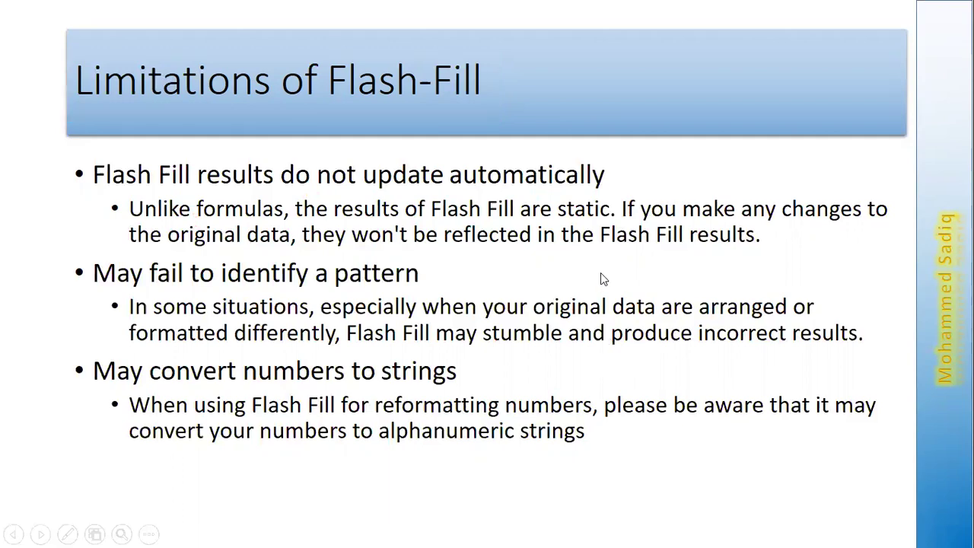
key(alt+Tab)
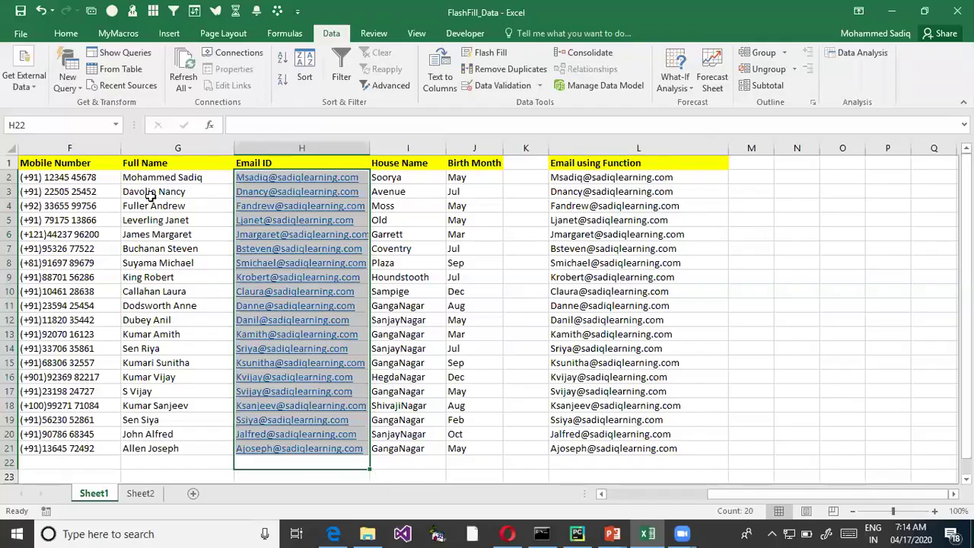
- Append 'ue' to the first name in B2
click(150, 196)
click(114, 177)
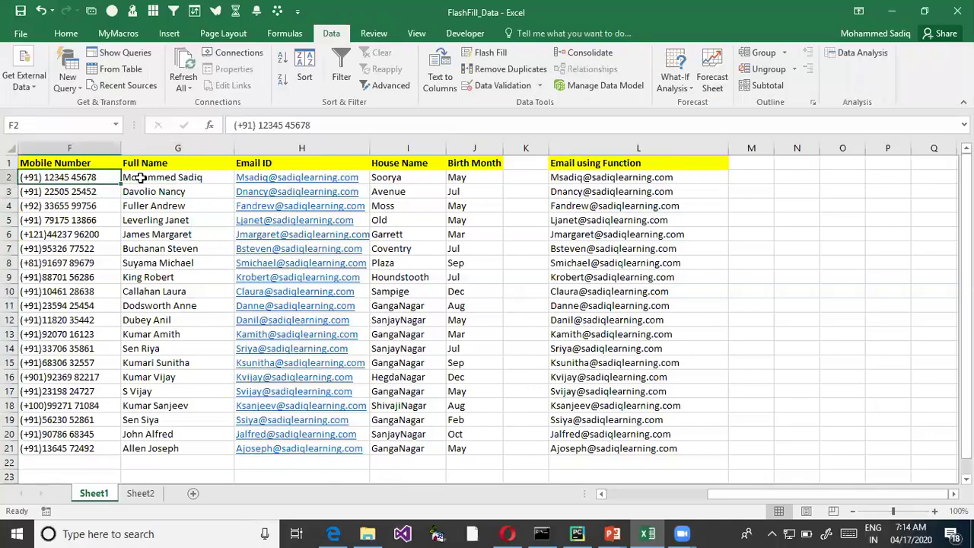
key(Left)
key(Left)
key(Left)
key(Left)
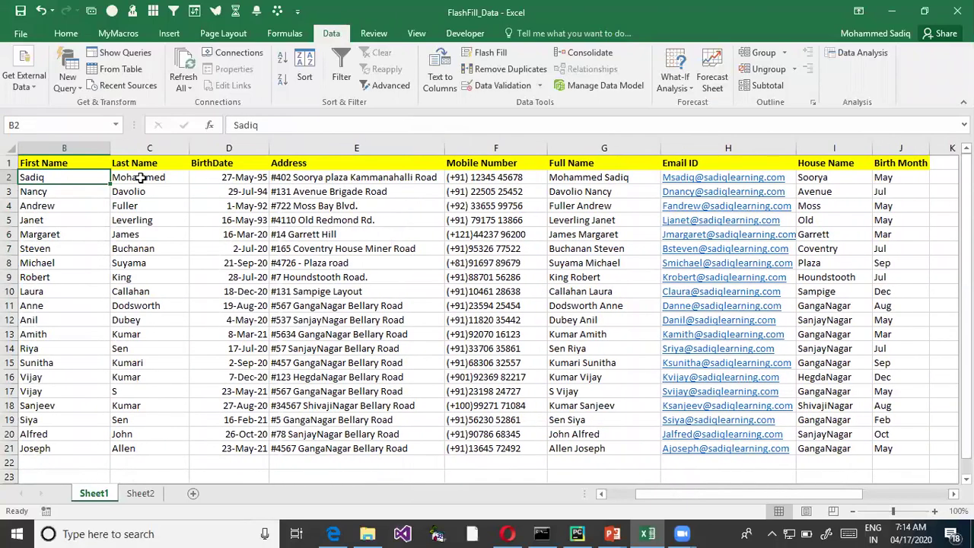
key(F2)
text(ue)
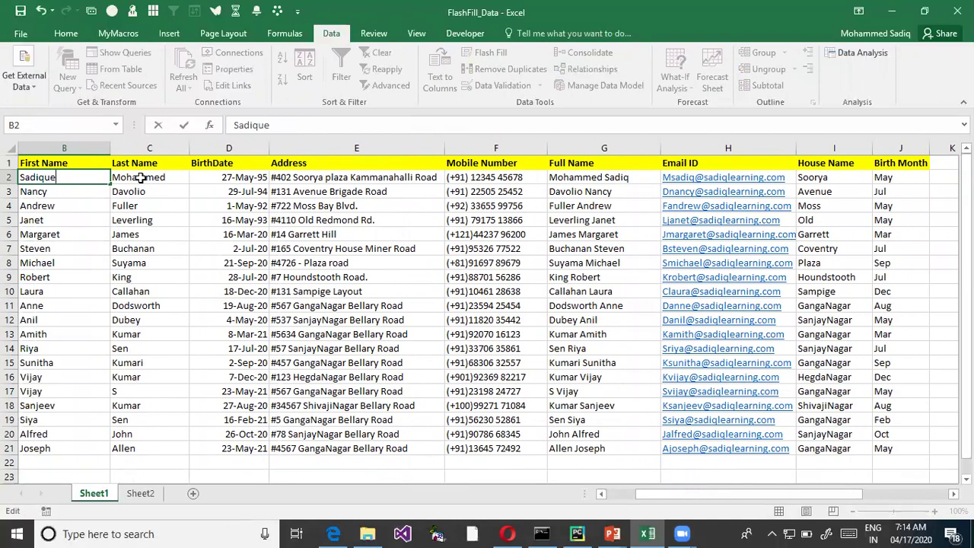
key(Return)
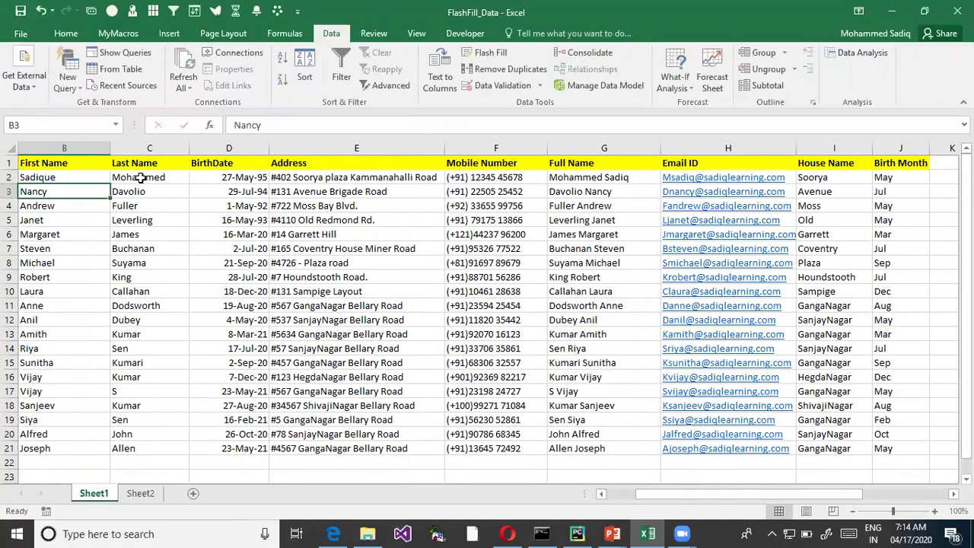
key(Up)
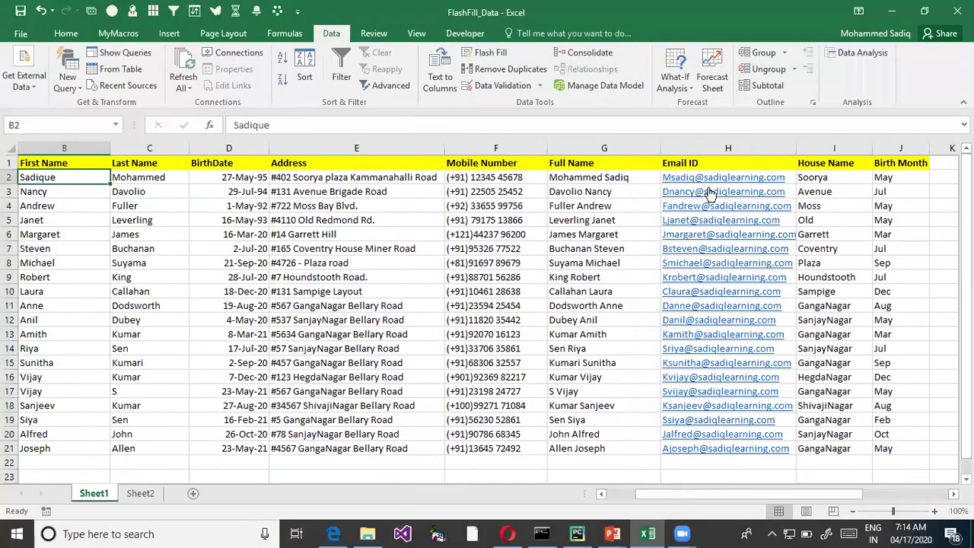
- Compare emails: Flash-Filled column H stays unchanged while formula email L2 picks up the new name
click(849, 206)
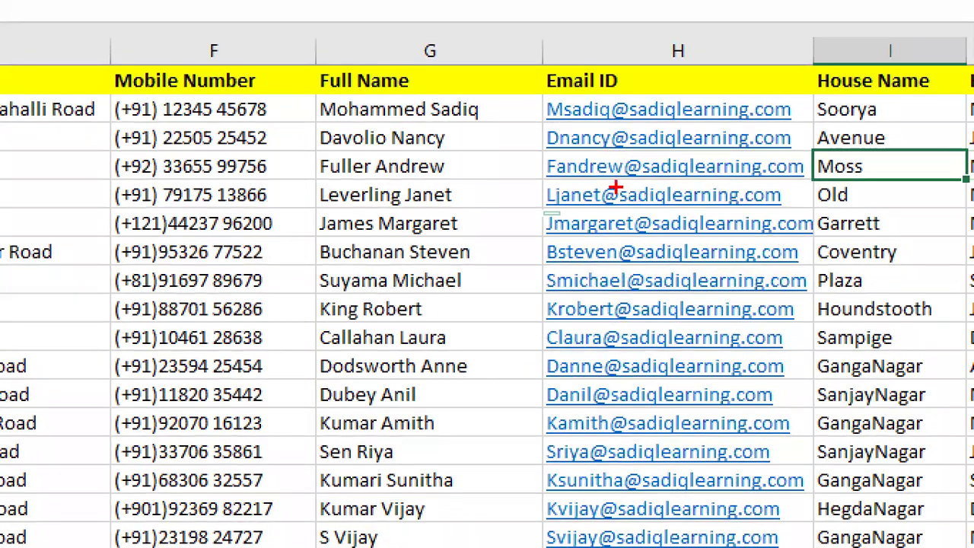
mouse_move(530, 97)
mouse_down()
mouse_move(844, 204)
mouse_move(815, 195)
mouse_up()
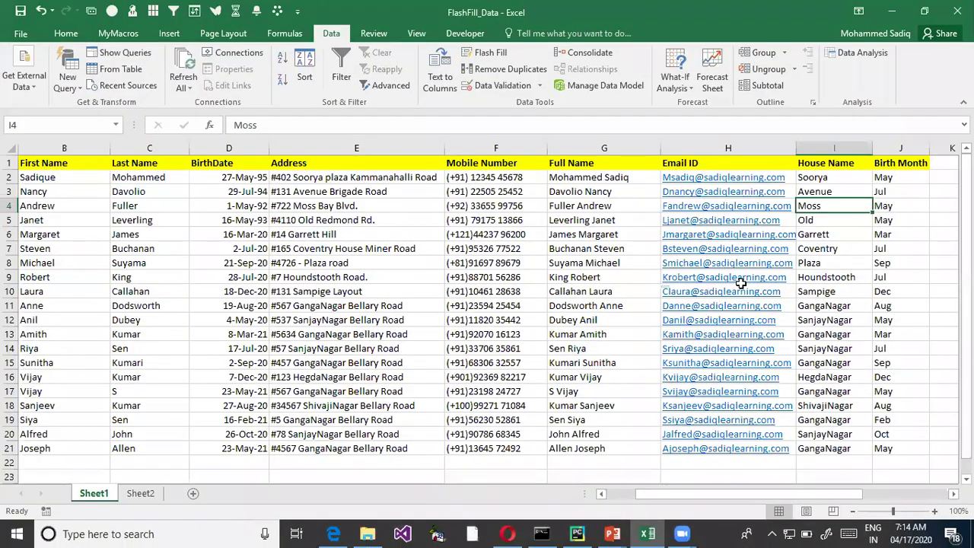
key(Right)
key(Right)
key(Up)
key(Up)
key(Right)
key(Right)
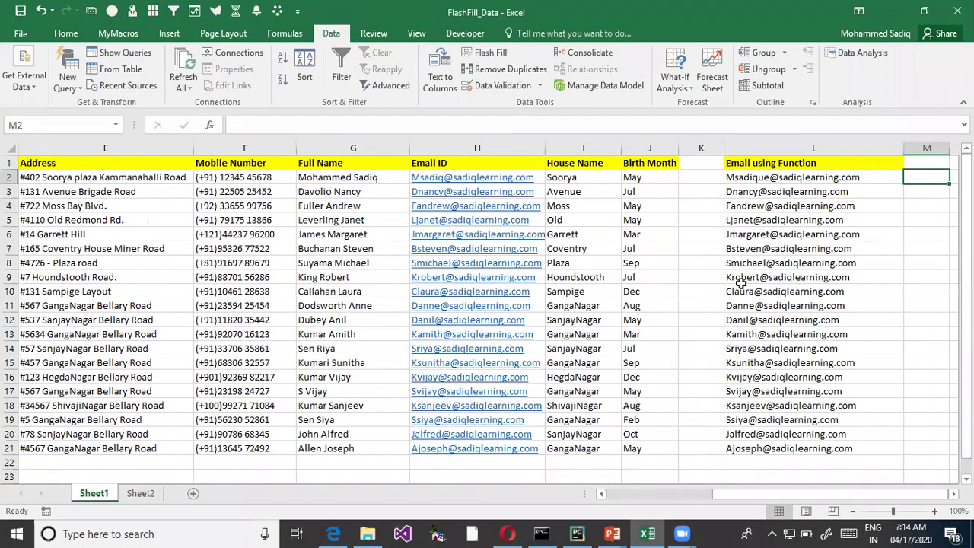
key(Left)
key(Left)
key(Right)
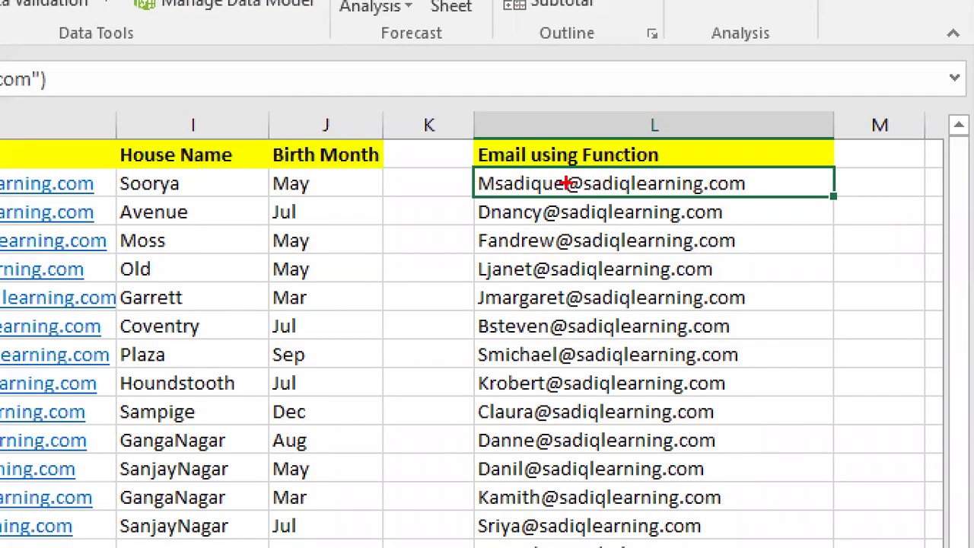
drag(540, 169, 570, 206)
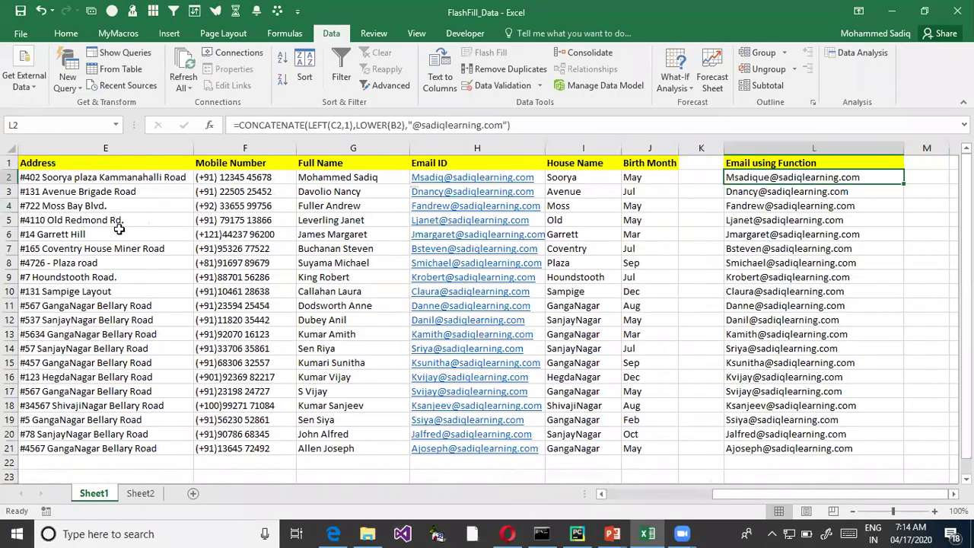
- Restore the original first name in B2 by removing the added letters
key(Left)
key(Left)
key(Left)
key(Left)
key(Left)
key(Left)
key(Left)
key(Left)
key(Left)
key(Left)
key(Left)
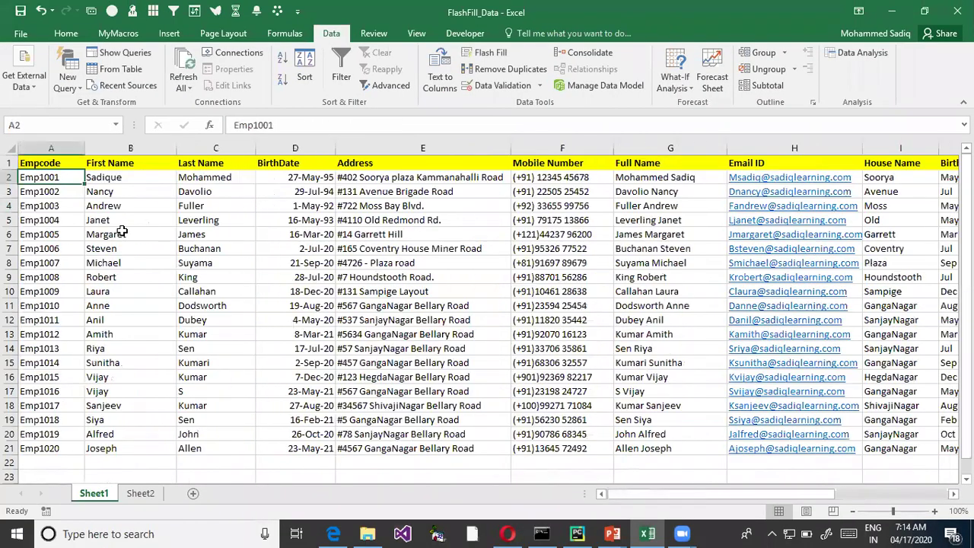
key(Right)
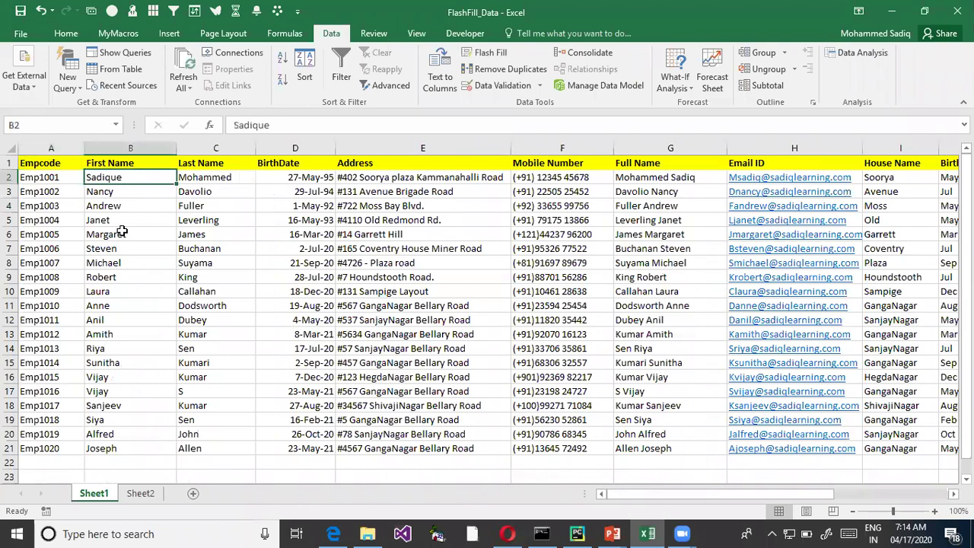
key(F2)
key(BackSpace)
key(BackSpace)
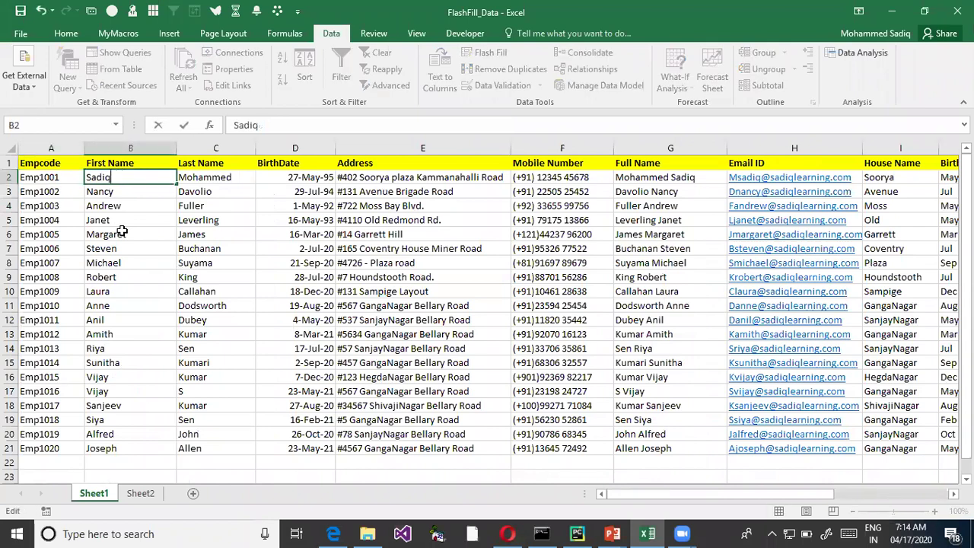
key(Return)
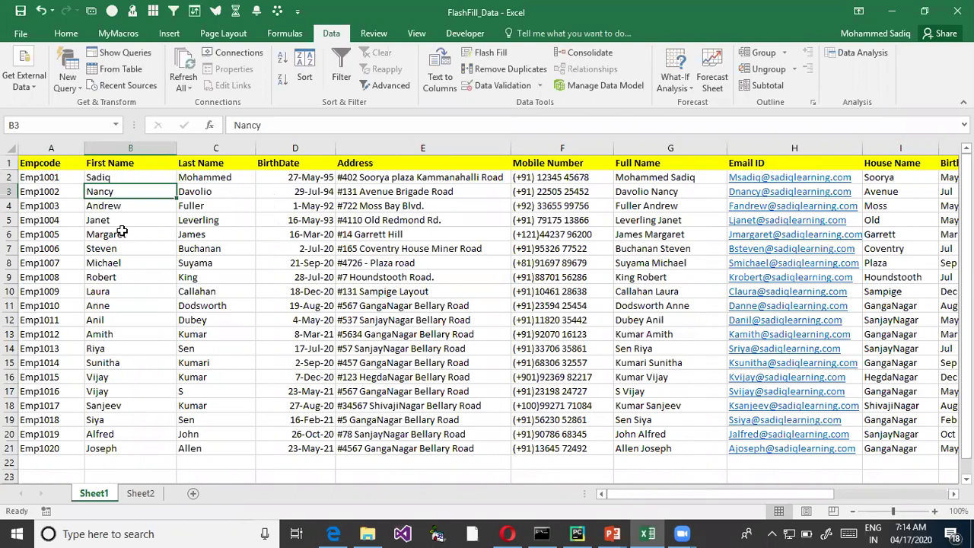
key(Up)
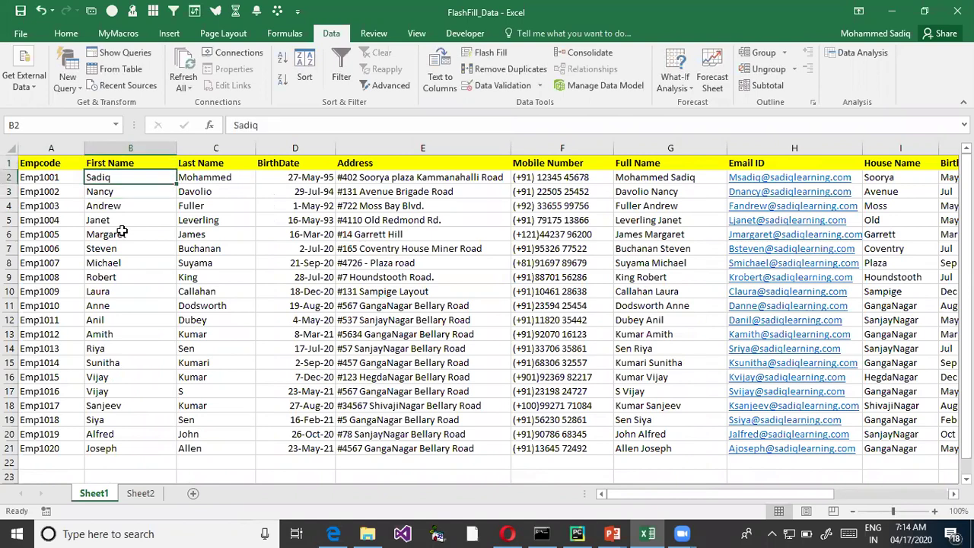
key(Right)
key(Right)
key(Right)
key(Right)
key(Right)
key(Right)
key(Right)
key(Right)
key(Right)
key(Right)
key(Right)
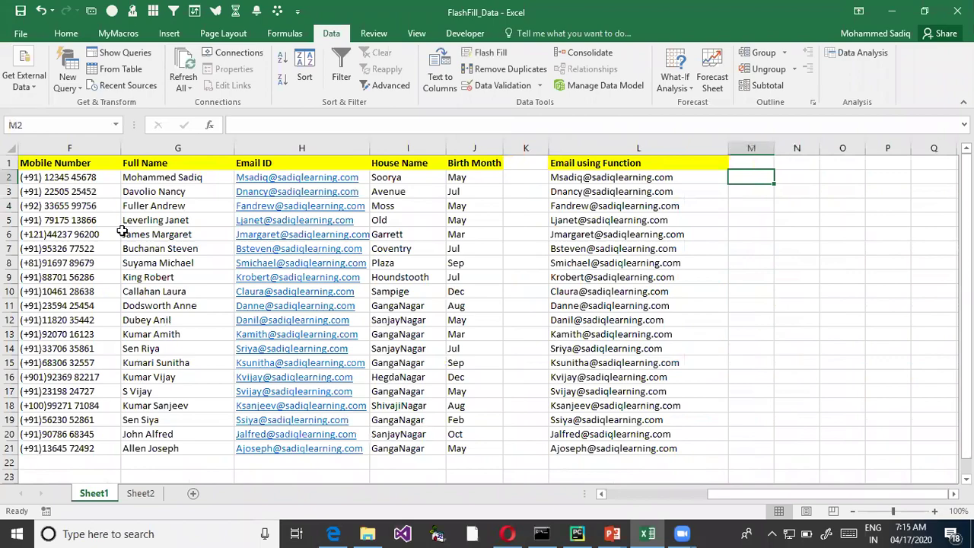
key(Home)
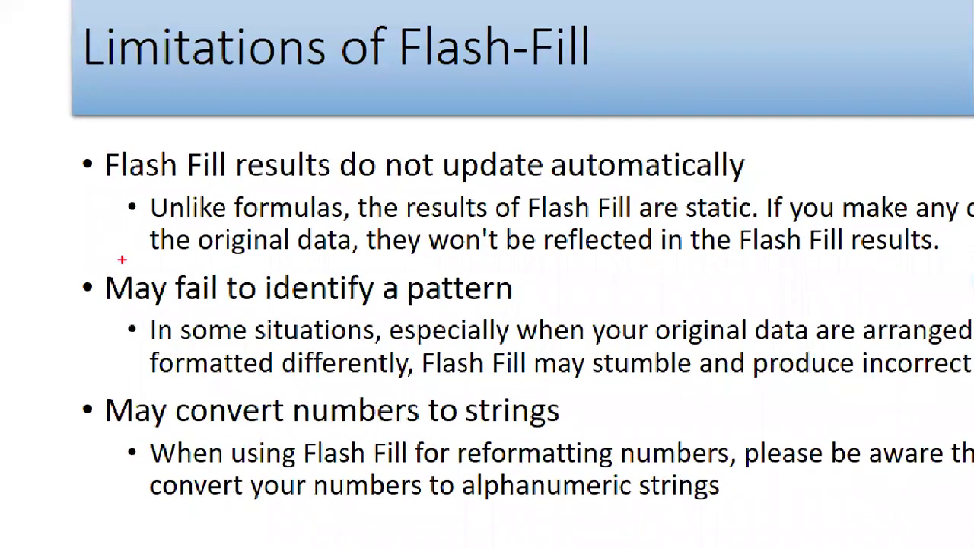
- Draw a pen box around the 'May fail to identify a pattern' point
drag(101, 266, 518, 315)
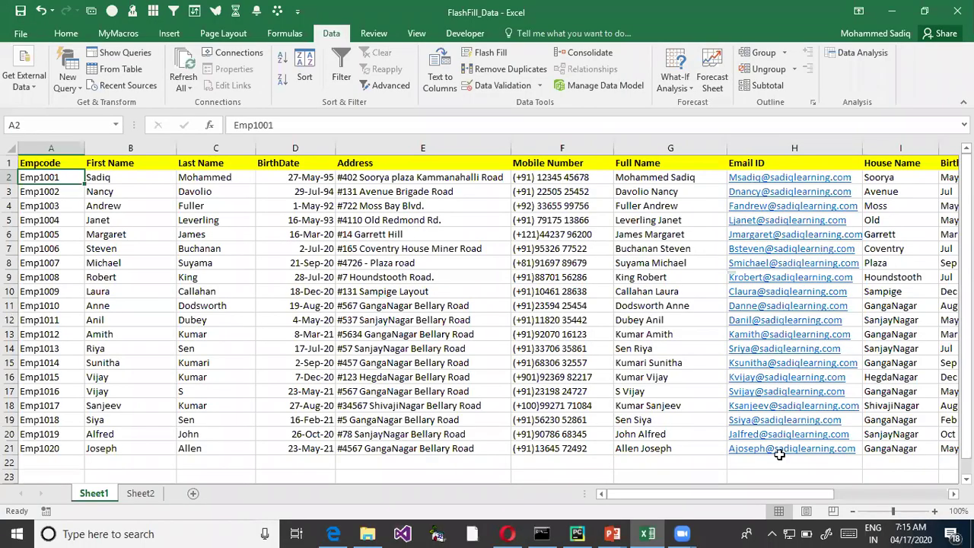
- Clear the emails below H2 and Flash Fill the column from the single H2 example
drag(776, 460, 755, 192)
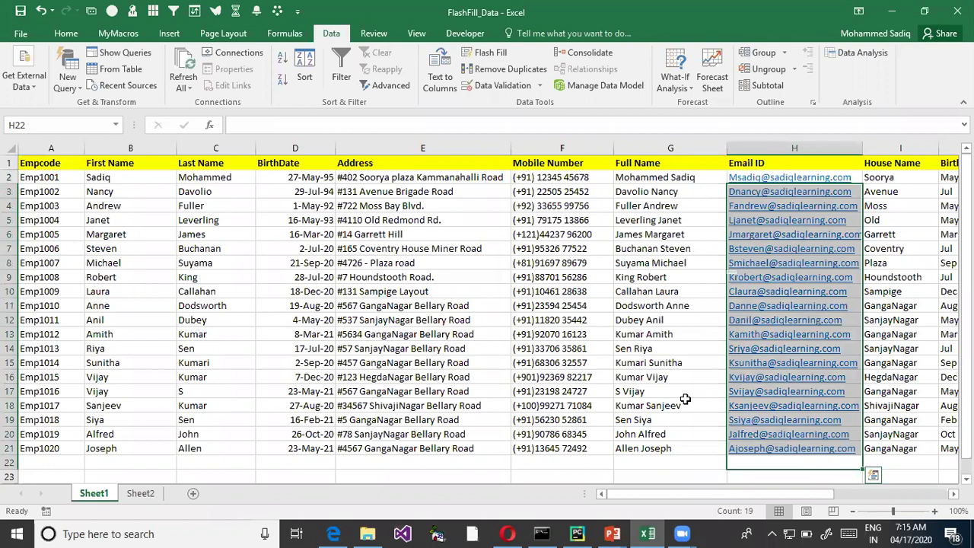
key(Delete)
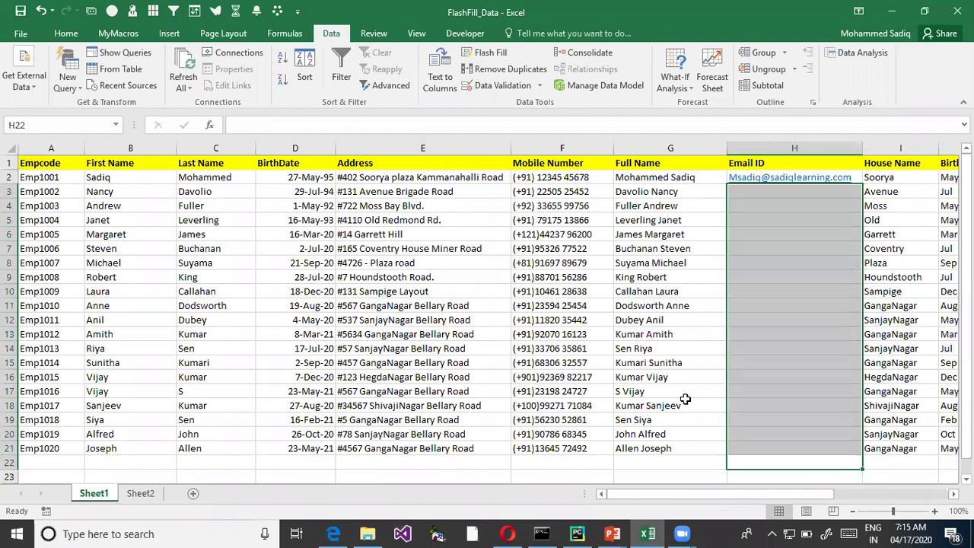
key(Down)
key(Up)
key(Up)
key(ctrl+Up)
key(ctrl+Up)
key(Down)
key(Down)
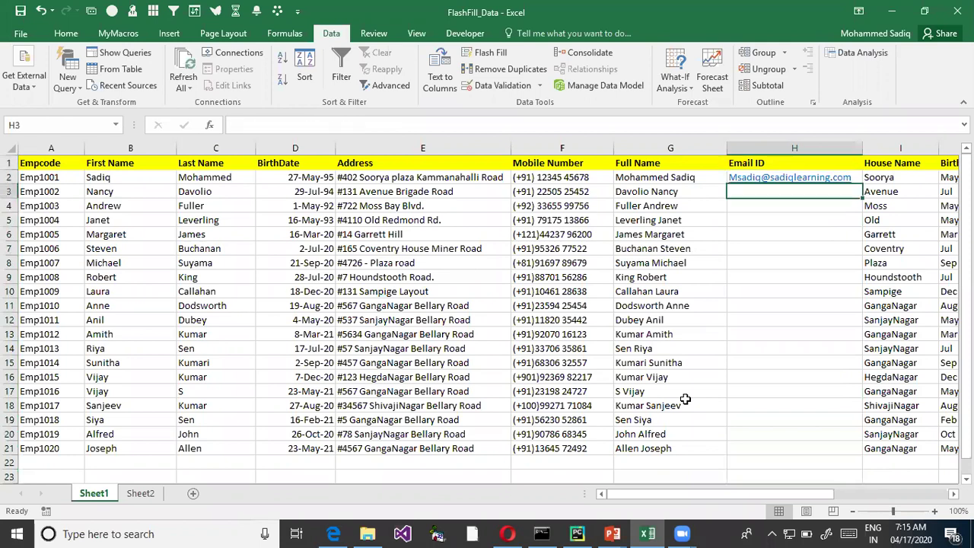
key(ctrl+e)
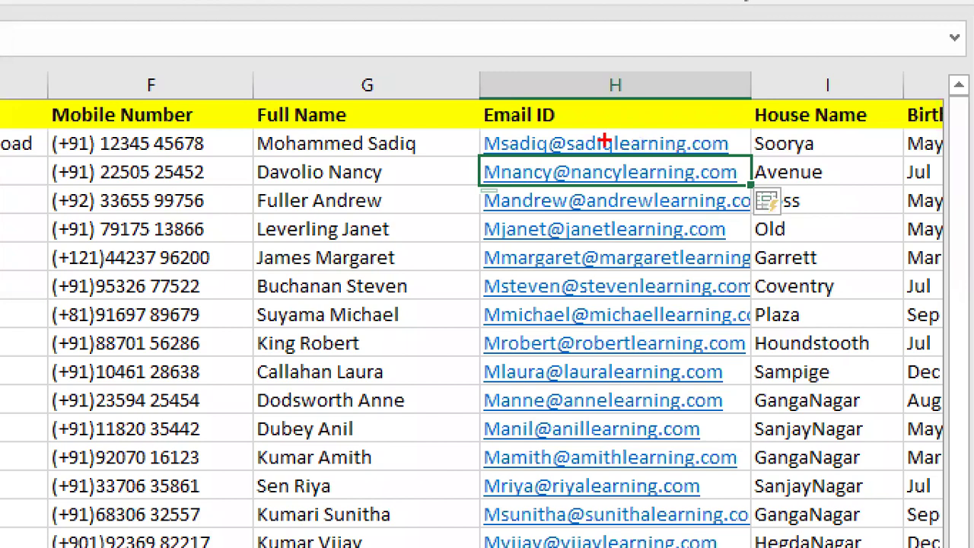
drag(473, 128, 502, 157)
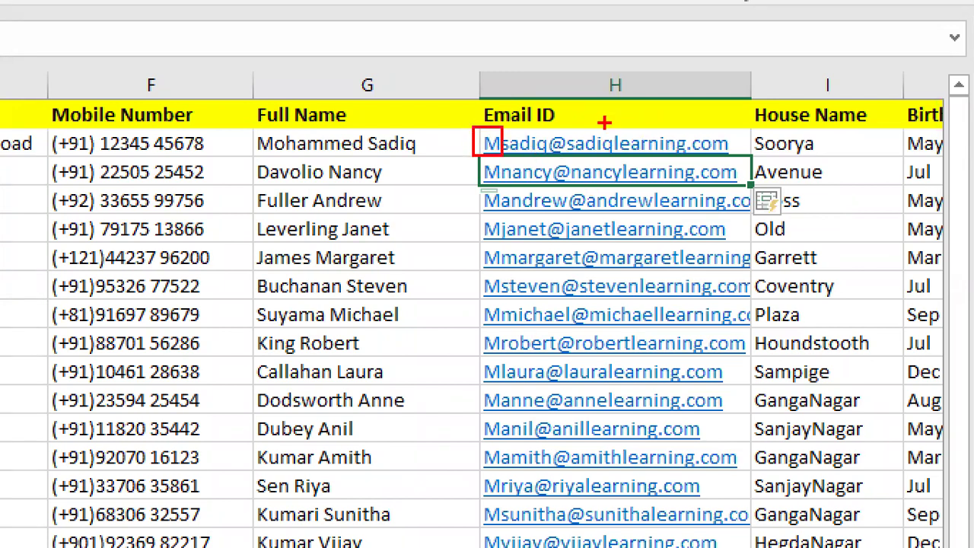
drag(577, 161, 603, 158)
drag(512, 160, 531, 159)
mouse_move(572, 193)
mouse_down()
mouse_move(608, 192)
mouse_move(677, 211)
mouse_up()
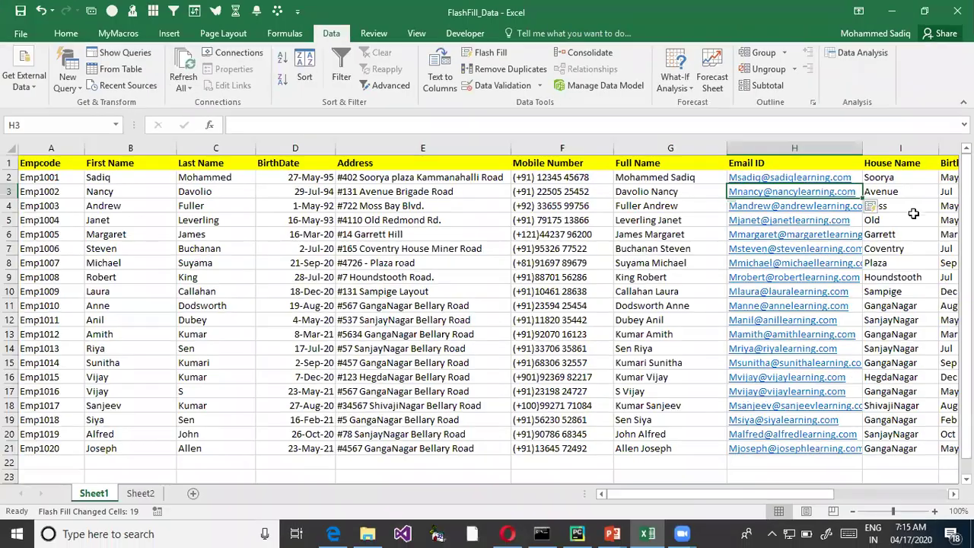
key(ctrl+z)
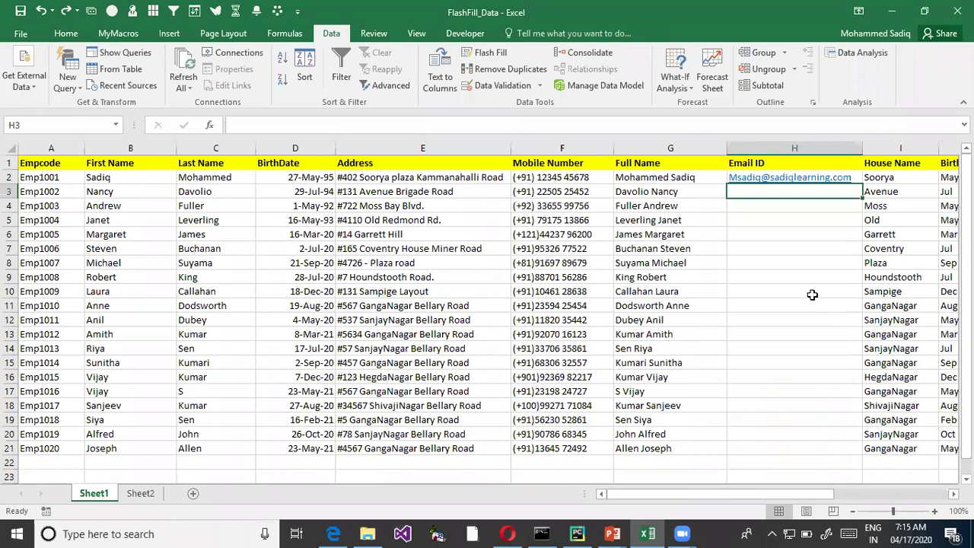
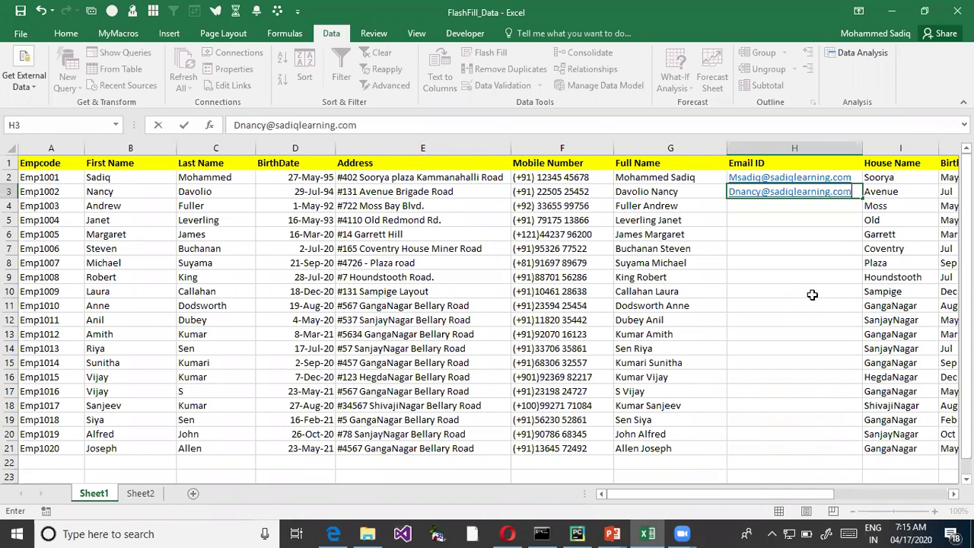
key(Return)
key(ctrl+e)
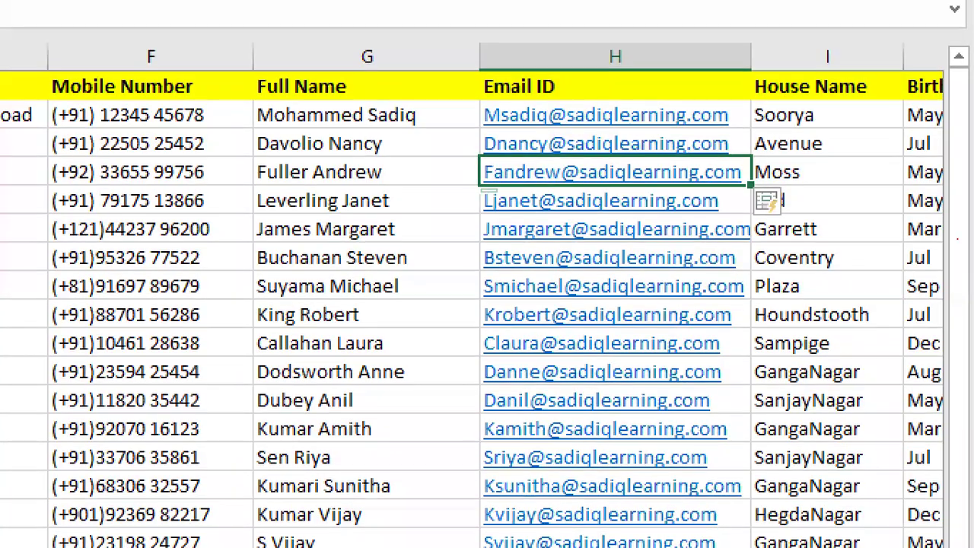
mouse_move(473, 107)
mouse_down()
mouse_move(502, 122)
mouse_move(755, 147)
mouse_move(759, 242)
mouse_up()
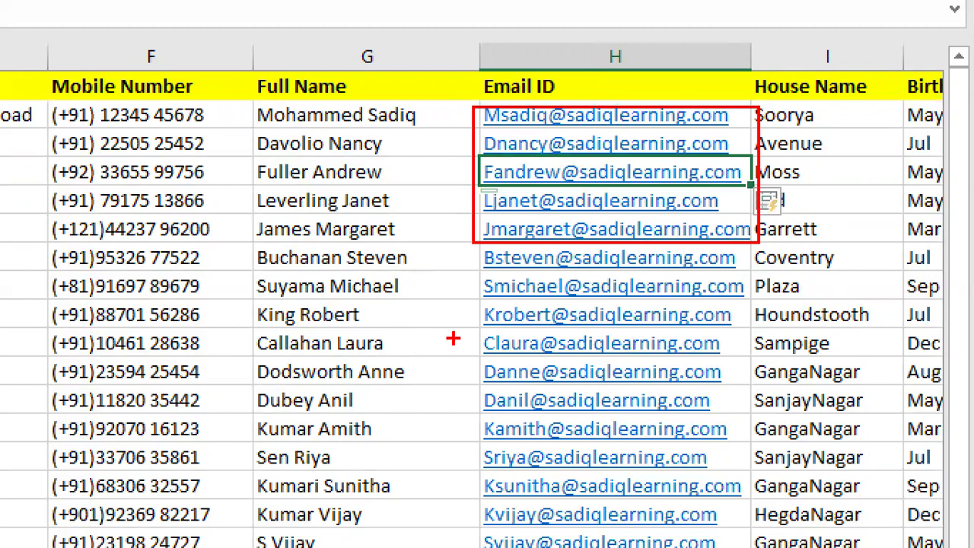
drag(726, 503, 716, 257)
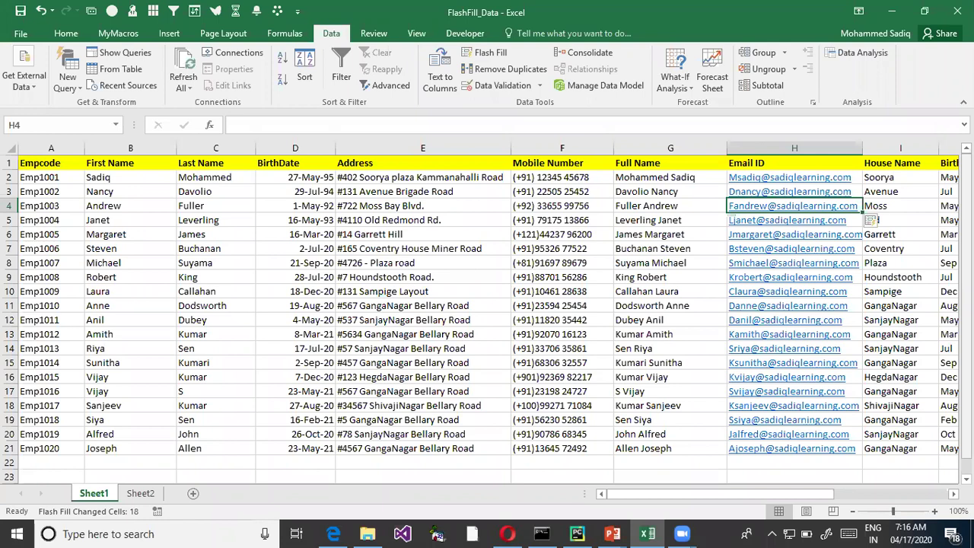
key(Right)
key(Right)
key(Right)
key(Right)
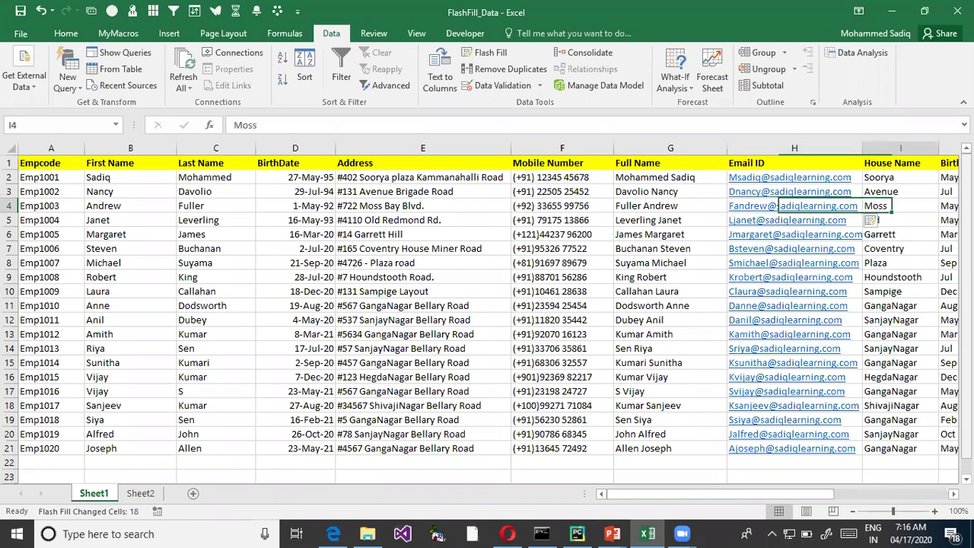
key(Left)
key(Right)
key(Up)
key(Up)
key(F2)
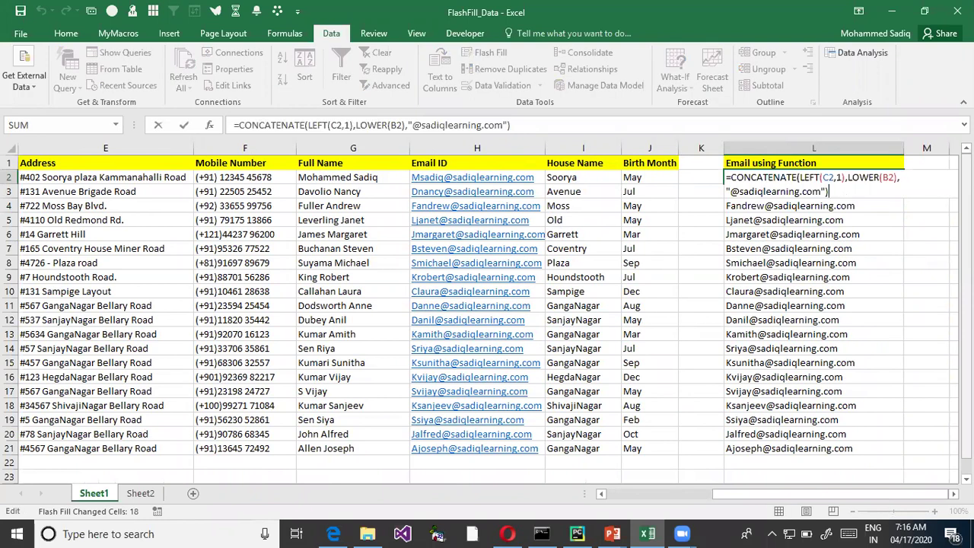
key(Escape)
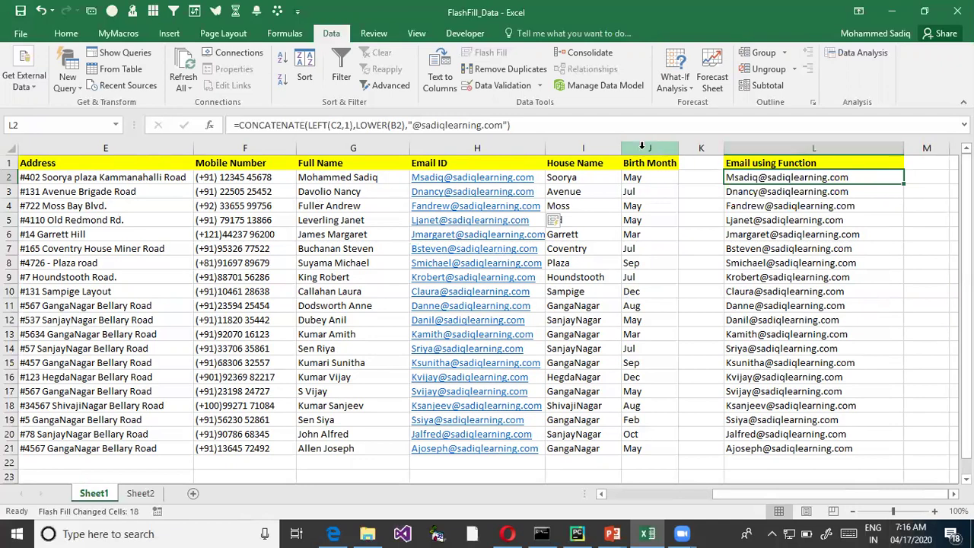
- Delete the flash-filled Birth Month column J
click(641, 146)
right_click(635, 144)
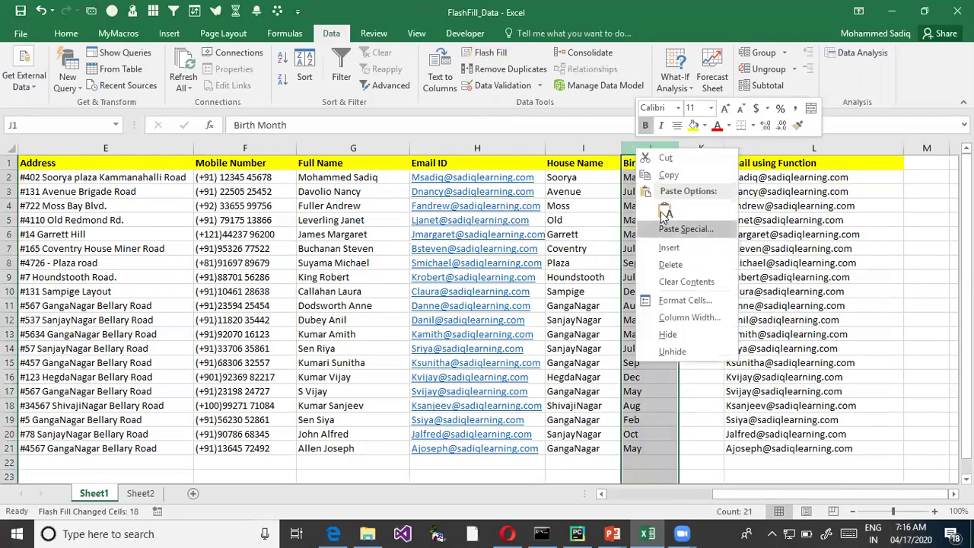
key(Escape)
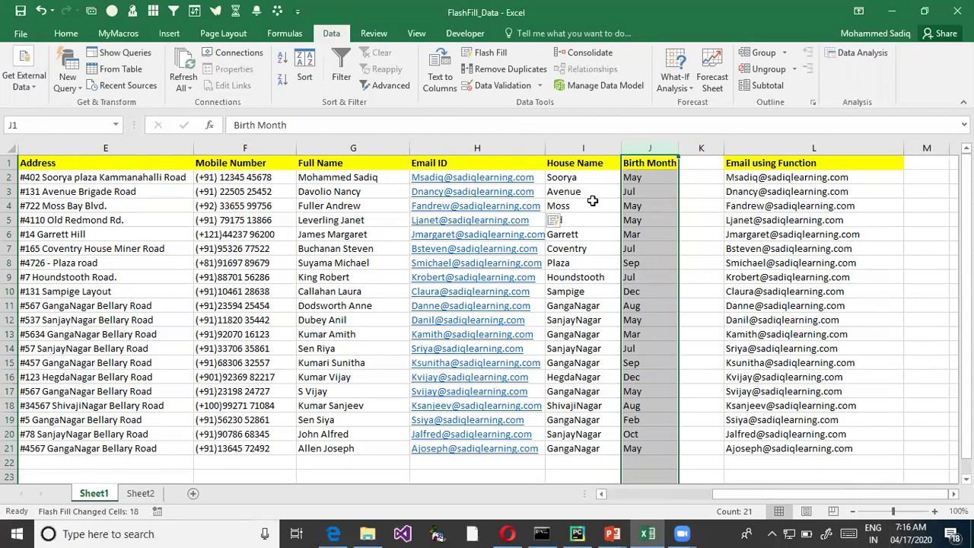
right_click(650, 147)
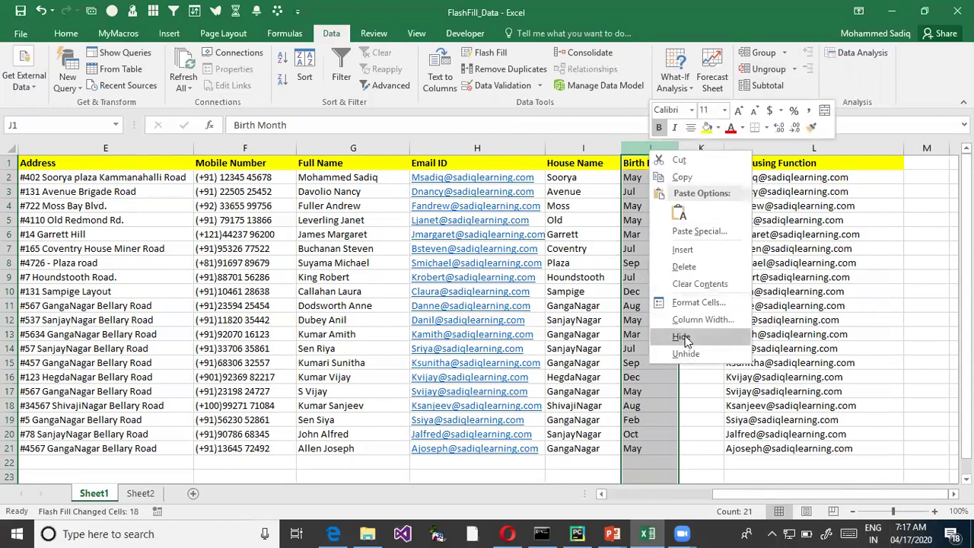
click(684, 266)
- Insert two empty columns at J and enter the header Birth Month in K1
right_click(635, 152)
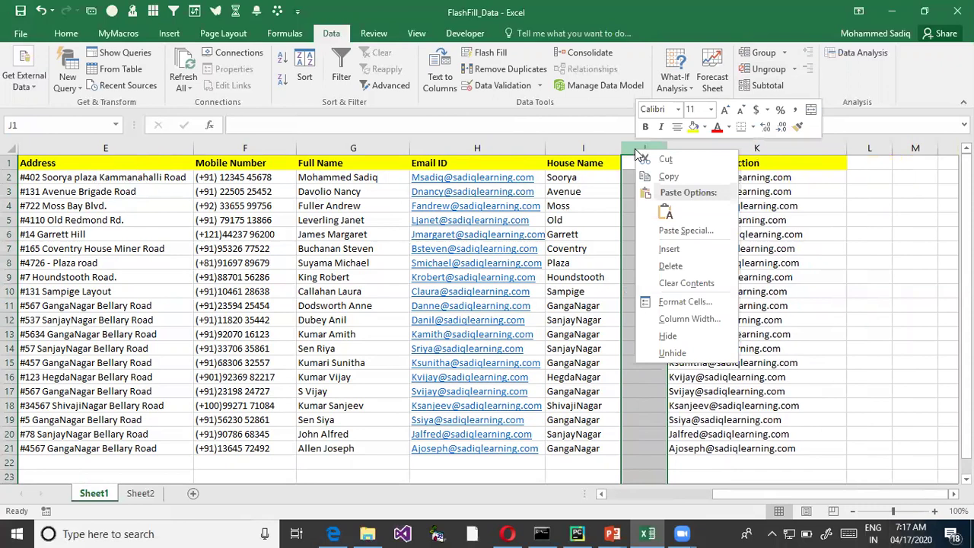
click(671, 250)
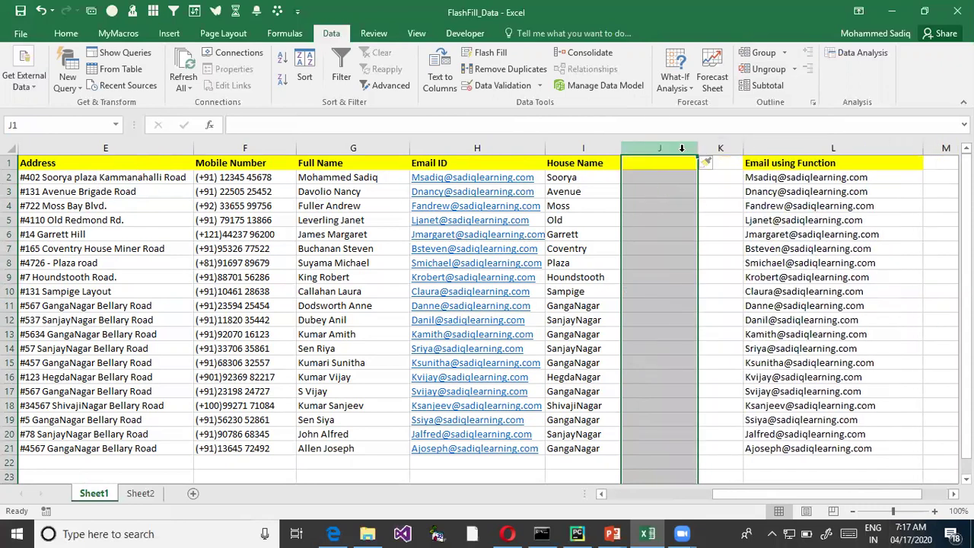
right_click(666, 150)
click(702, 250)
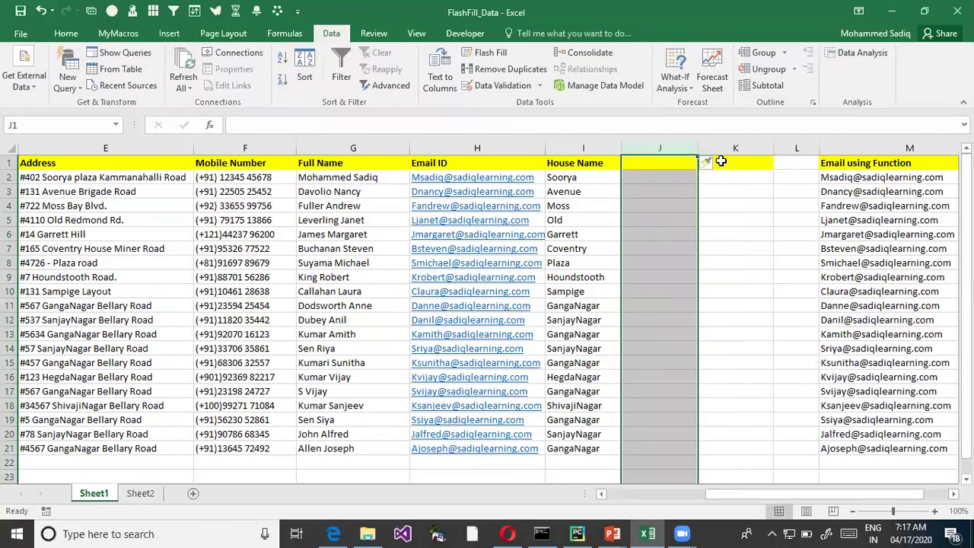
click(721, 161)
text(Birth Min)
key(BackSpace)
key(BackSpace)
text(onth)
key(Return)
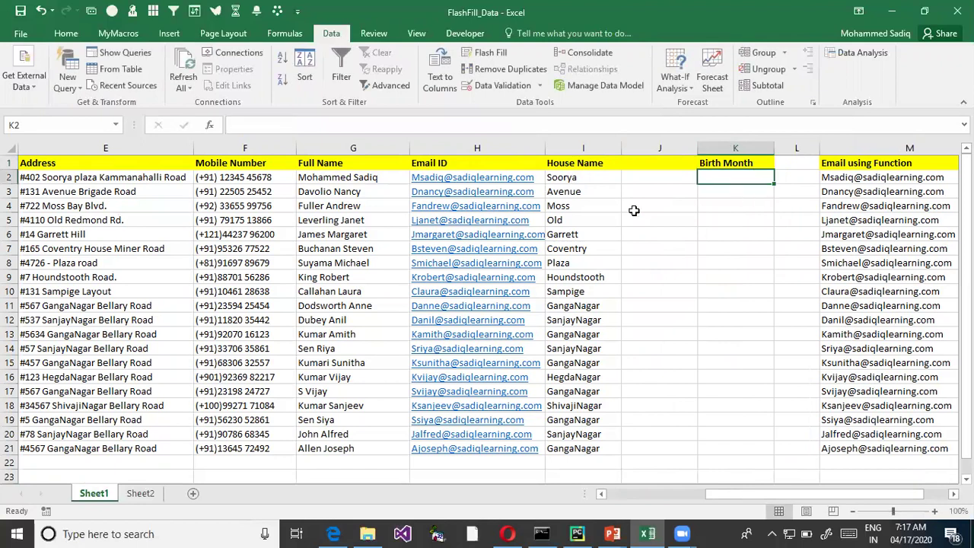
- Enter May in K2 and try Flash Fill on K2:K21, triggering the no-pattern warning
key(Left)
key(Left)
key(Left)
key(Left)
key(Left)
key(Left)
key(Left)
key(Left)
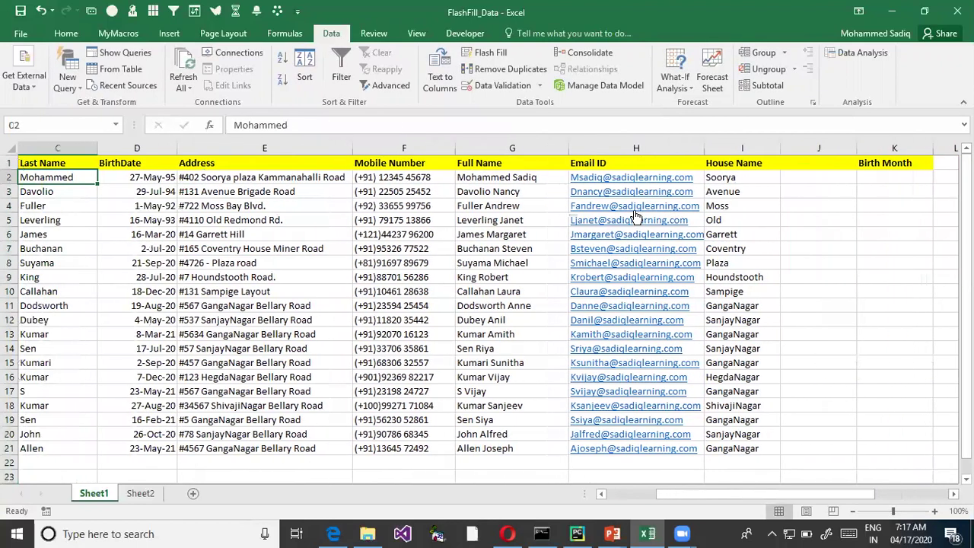
key(Right)
key(Right)
key(Right)
key(Right)
key(Right)
key(Right)
key(Right)
key(Right)
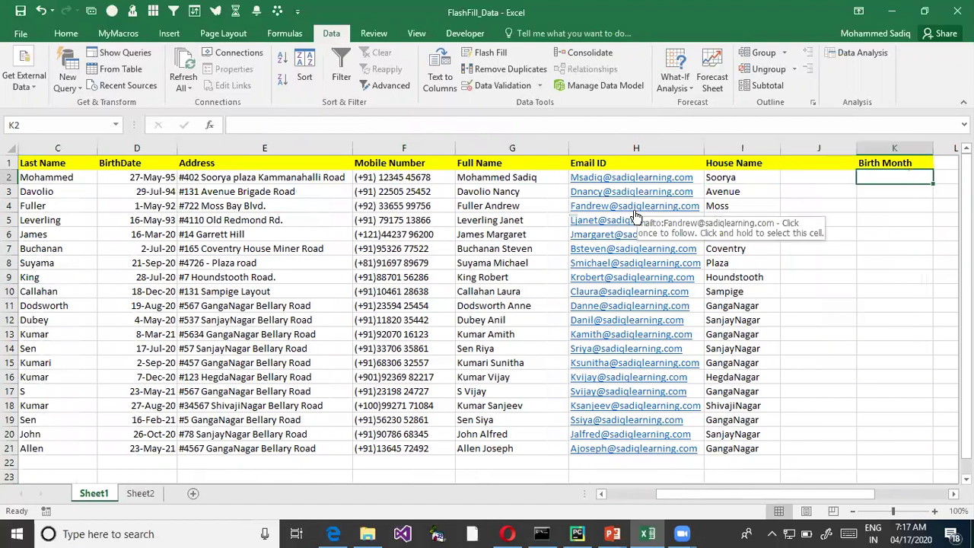
text(May)
key(Return)
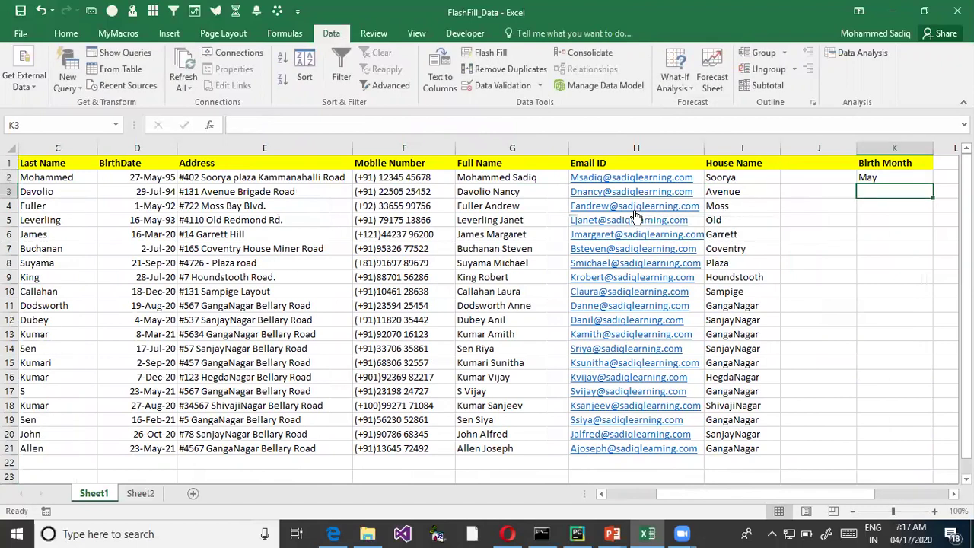
drag(898, 179, 895, 449)
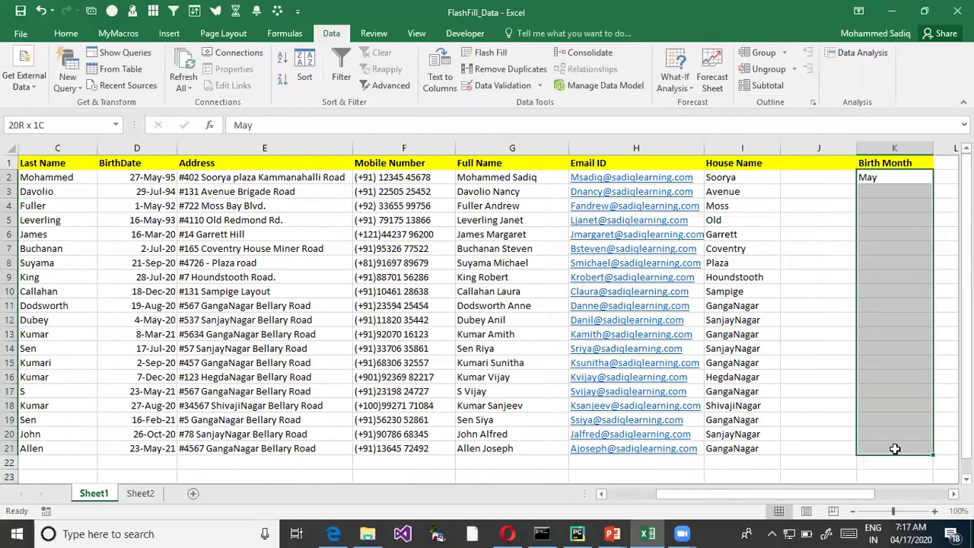
key(ctrl+e)
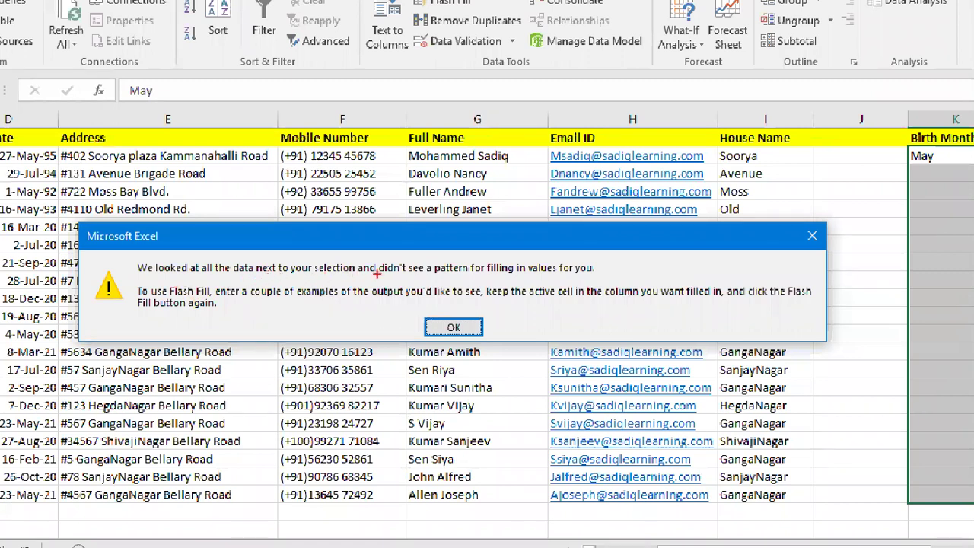
mouse_move(131, 255)
mouse_down()
mouse_move(373, 294)
mouse_move(362, 280)
mouse_up()
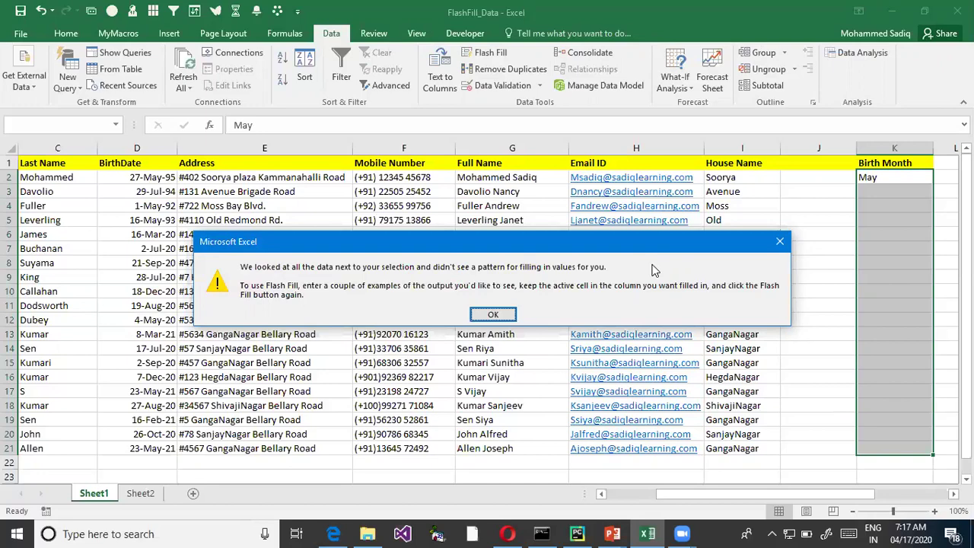
- Dismiss the no-pattern warning and inspect the formula in the first email cell
key(Return)
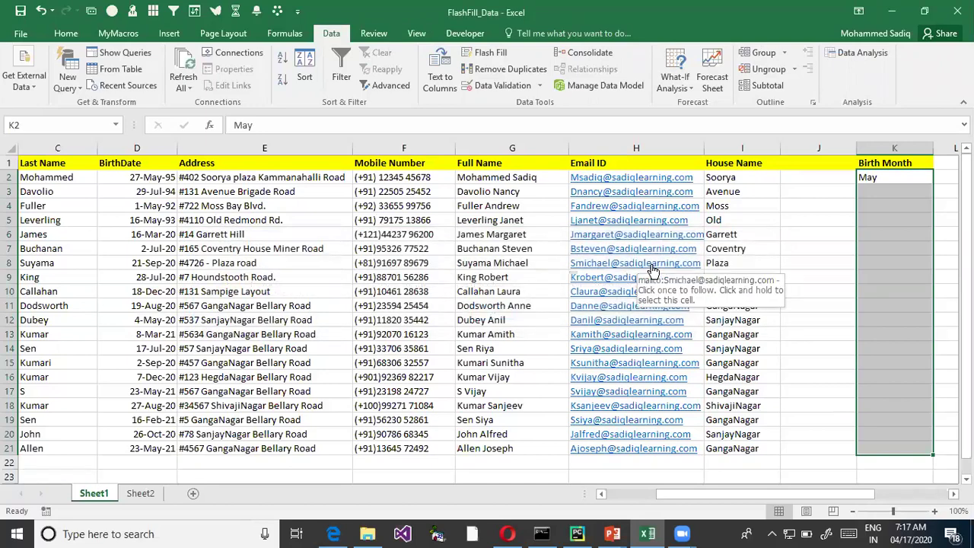
key(Right)
key(Right)
key(F2)
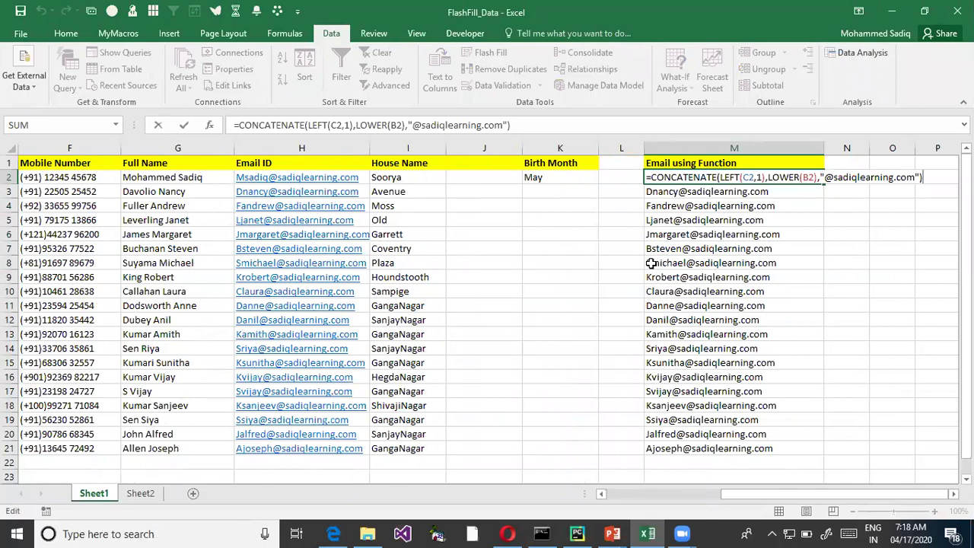
key(ctrl+Left)
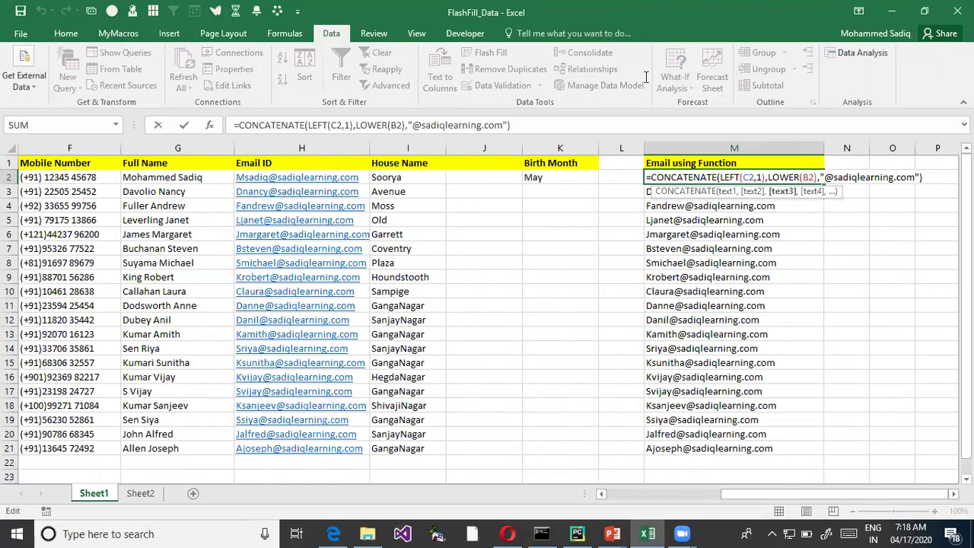
click(533, 235)
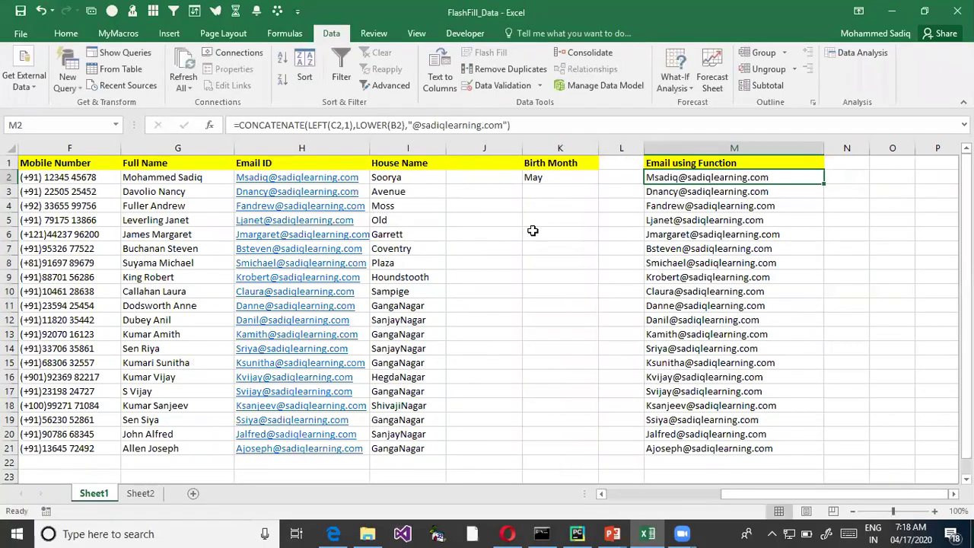
- Delete the empty column J and Flash Fill the birth months from J3
click(476, 149)
right_click(476, 150)
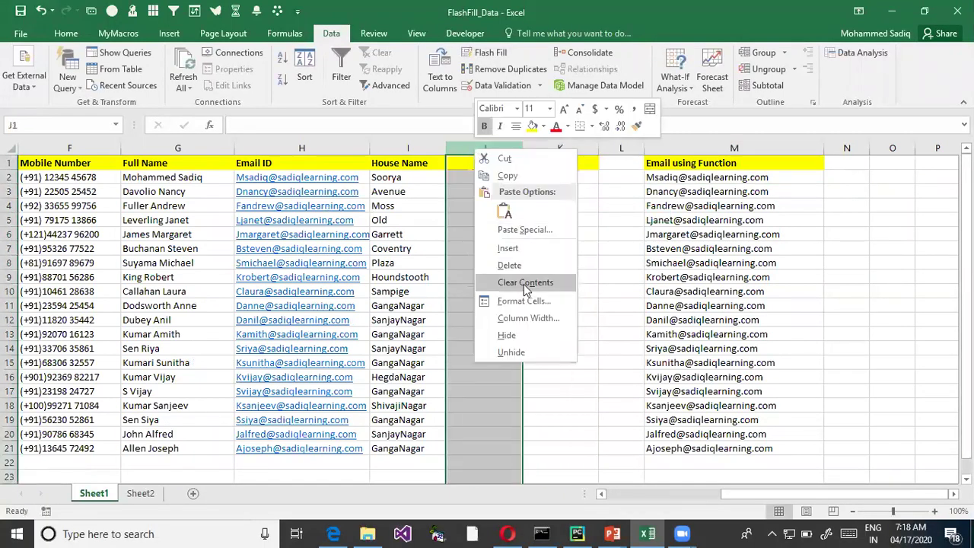
click(510, 266)
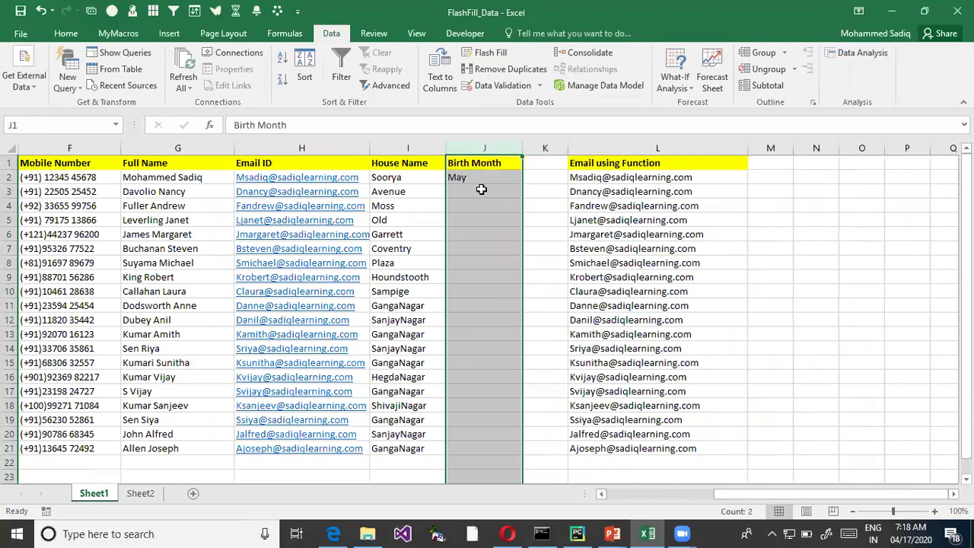
click(479, 191)
key(ctrl+e)
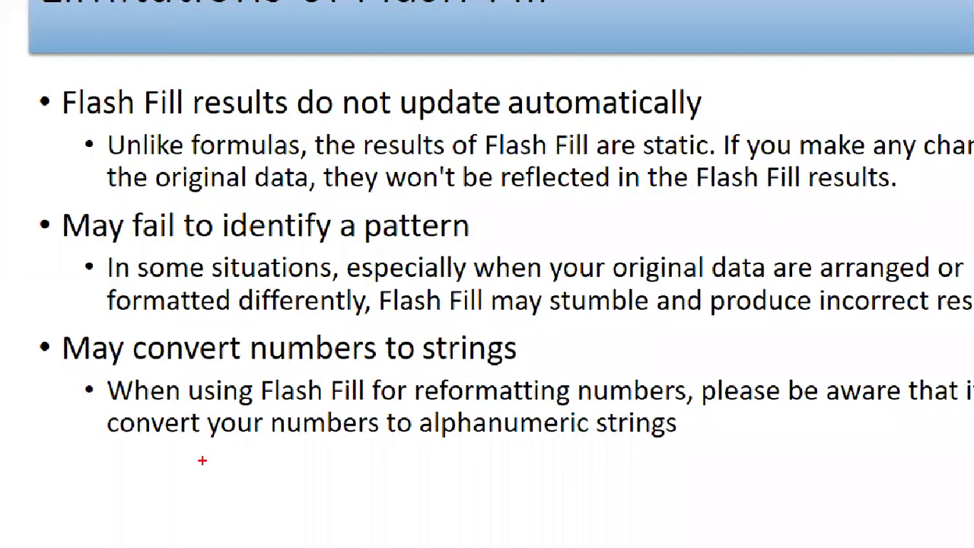
- Close the ByteFence pop-up and show the Limitations of Flash-Fill slide in the slide show
mouse_move(56, 322)
mouse_down()
mouse_move(424, 380)
mouse_move(535, 371)
mouse_up()
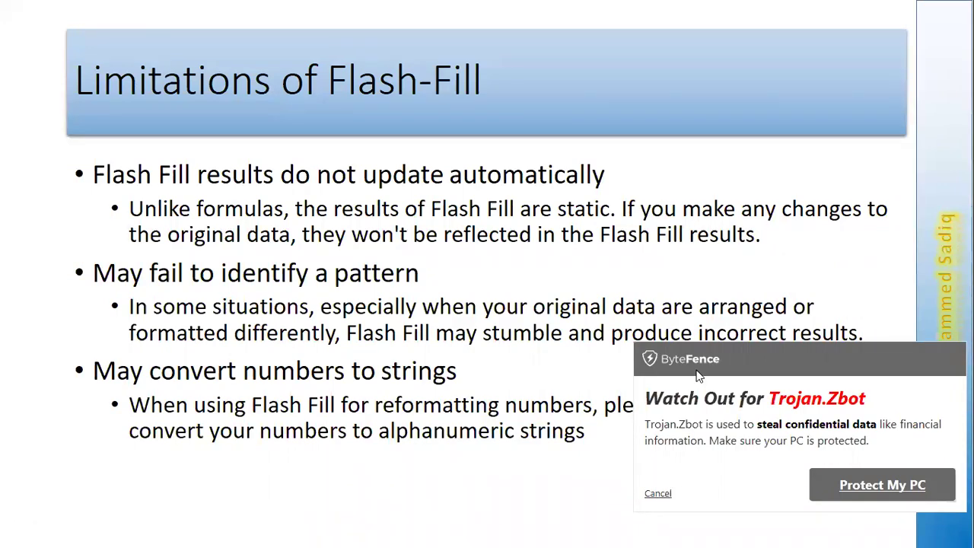
click(663, 493)
click(667, 334)
key(Left)
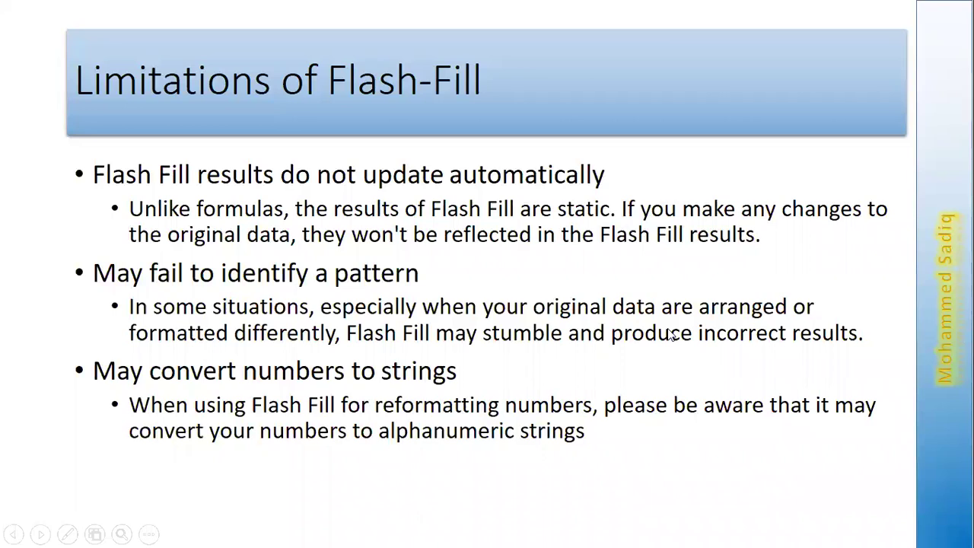